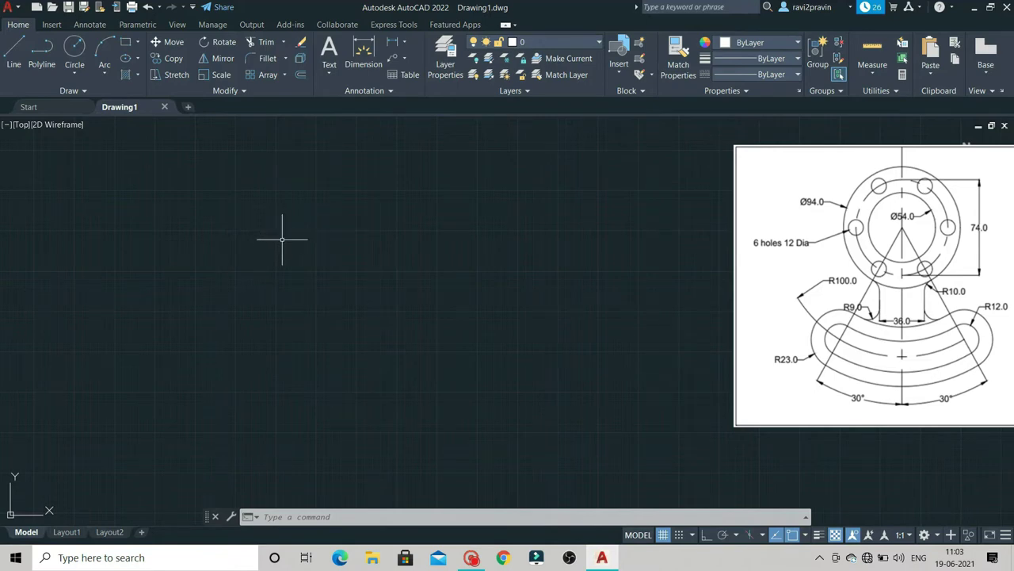
- Draw a 54-diameter circle at a picked centre and zoom in to frame it
{"action": "left_click", "coordinate": [75, 49]}
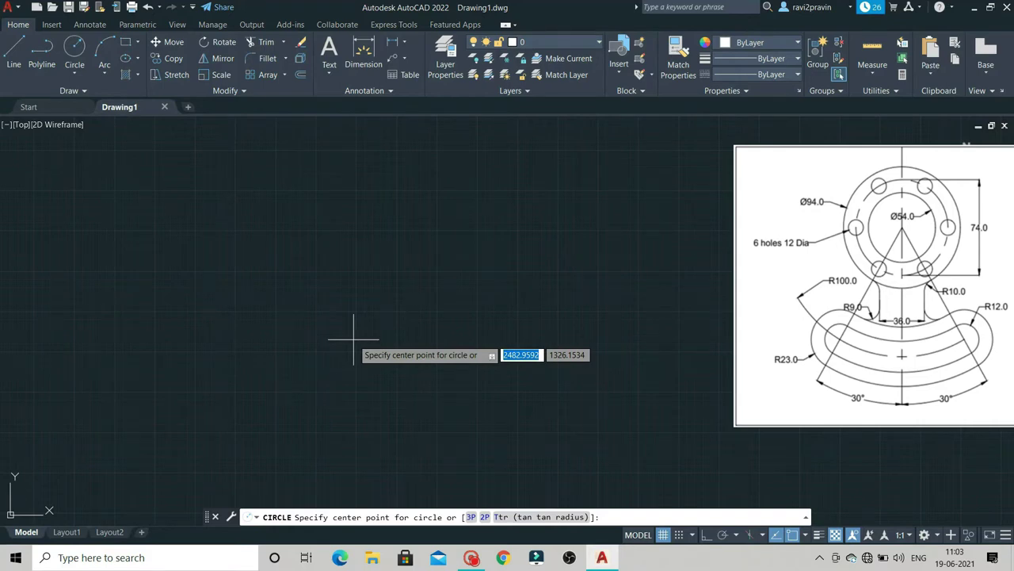
{"action": "left_click", "coordinate": [427, 252]}
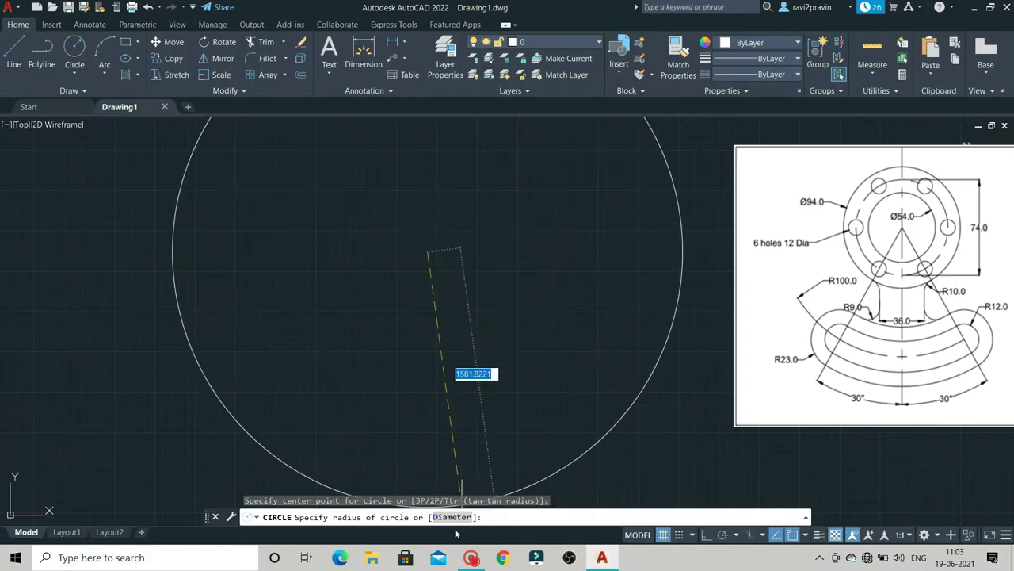
{"action": "type", "text": "D"}
{"action": "key", "text": "Return"}
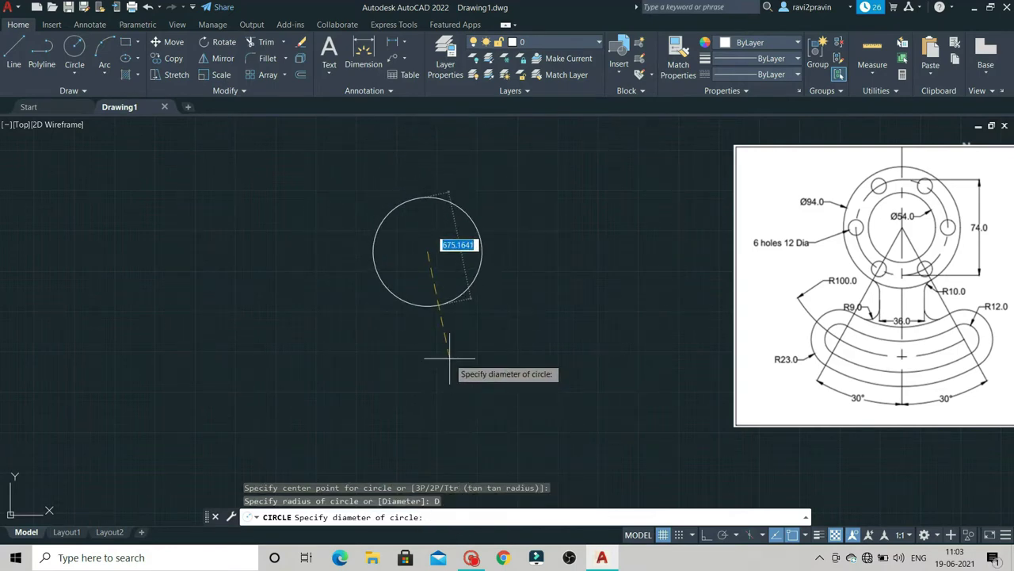
{"action": "type", "text": "54"}
{"action": "key", "text": "Return"}
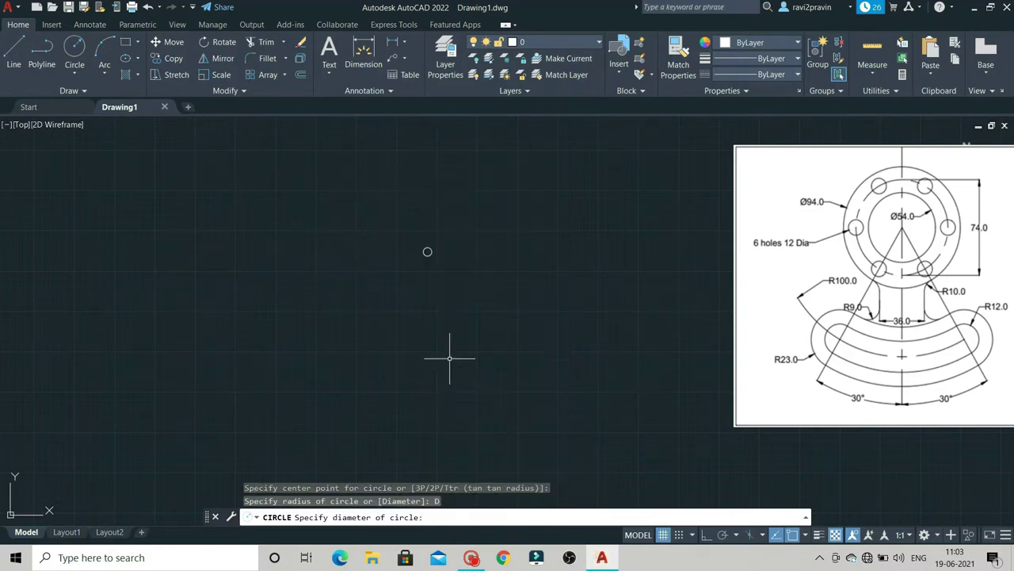
{"action": "scroll", "coordinate": [415, 254], "scroll_direction": "up", "scroll_amount": 2}
{"action": "scroll", "coordinate": [491, 237], "scroll_direction": "up", "scroll_amount": 2}
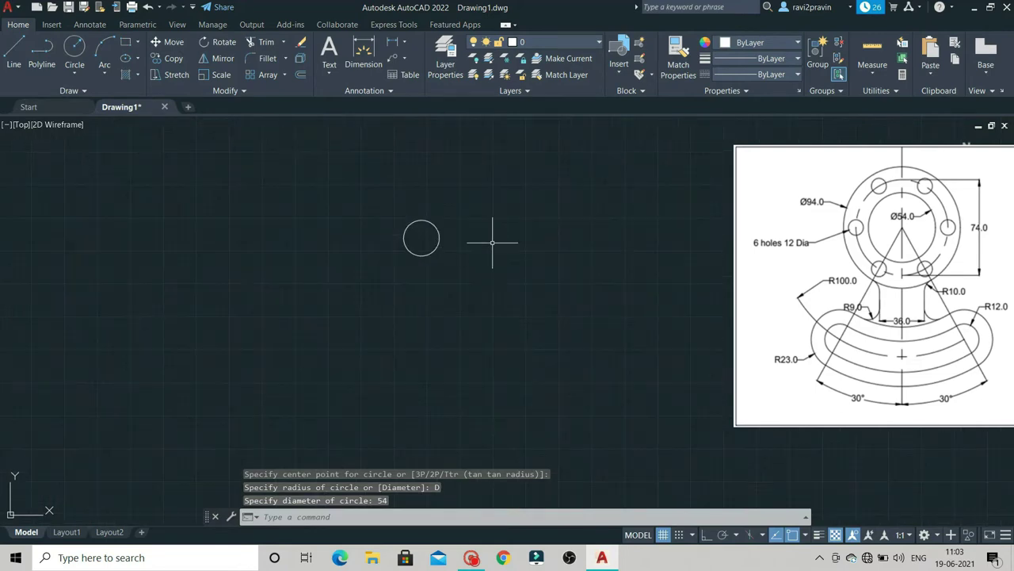
{"action": "scroll", "coordinate": [470, 237], "scroll_direction": "up", "scroll_amount": 2}
{"action": "scroll", "coordinate": [466, 231], "scroll_direction": "up", "scroll_amount": 2}
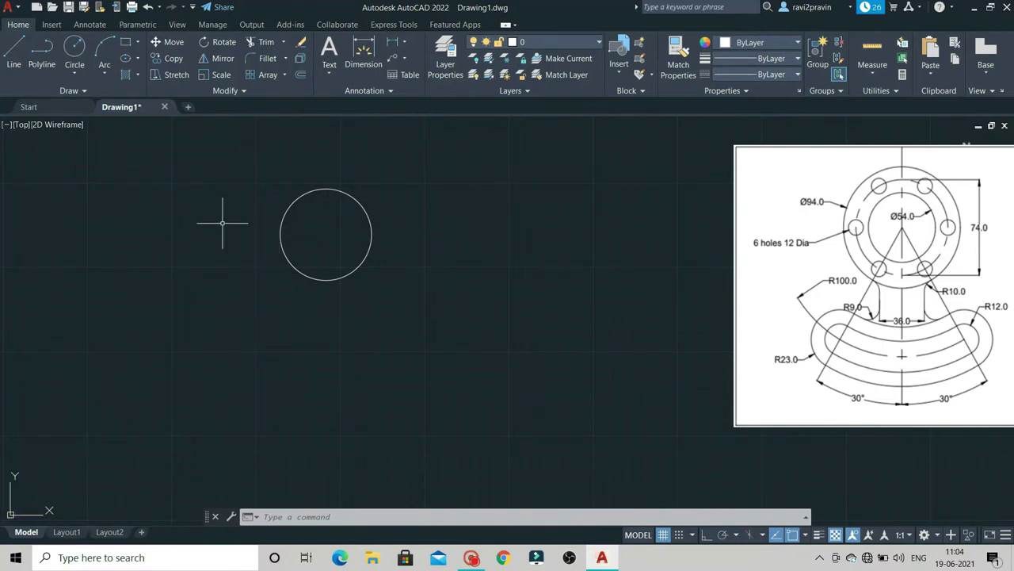
{"action": "scroll", "coordinate": [221, 222], "scroll_direction": "down", "scroll_amount": 2}
{"action": "scroll", "coordinate": [176, 235], "scroll_direction": "up", "scroll_amount": 1}
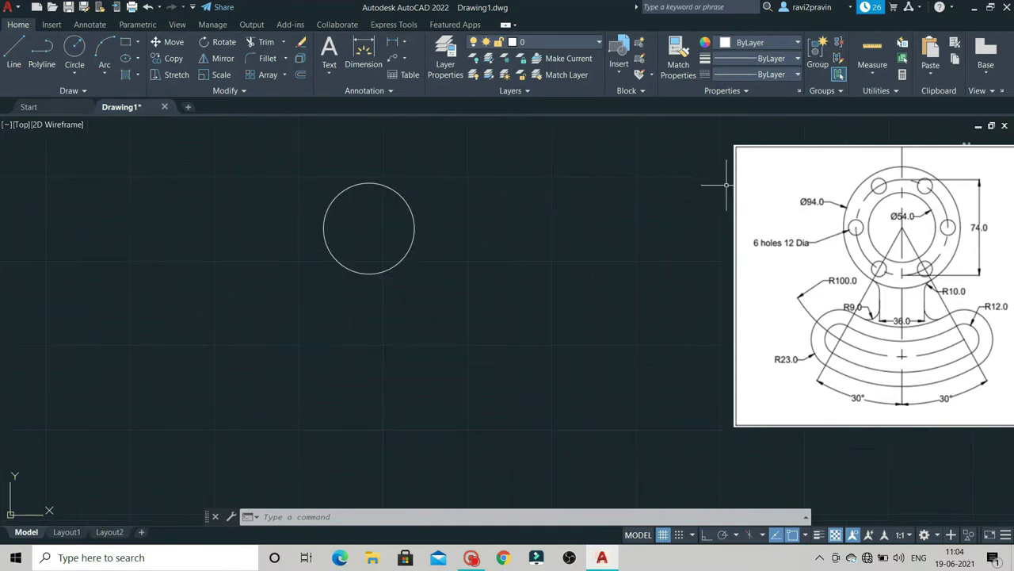
{"action": "scroll", "coordinate": [728, 183], "scroll_direction": "down", "scroll_amount": 1}
{"action": "scroll", "coordinate": [728, 183], "scroll_direction": "down", "scroll_amount": 1}
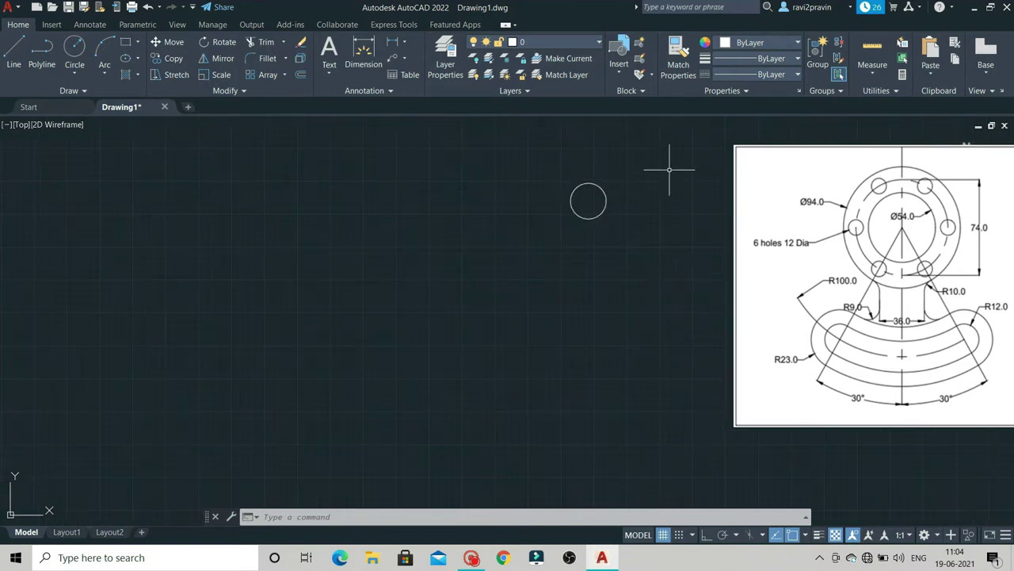
{"action": "scroll", "coordinate": [670, 143], "scroll_direction": "up", "scroll_amount": 1}
{"action": "scroll", "coordinate": [671, 144], "scroll_direction": "up", "scroll_amount": 1}
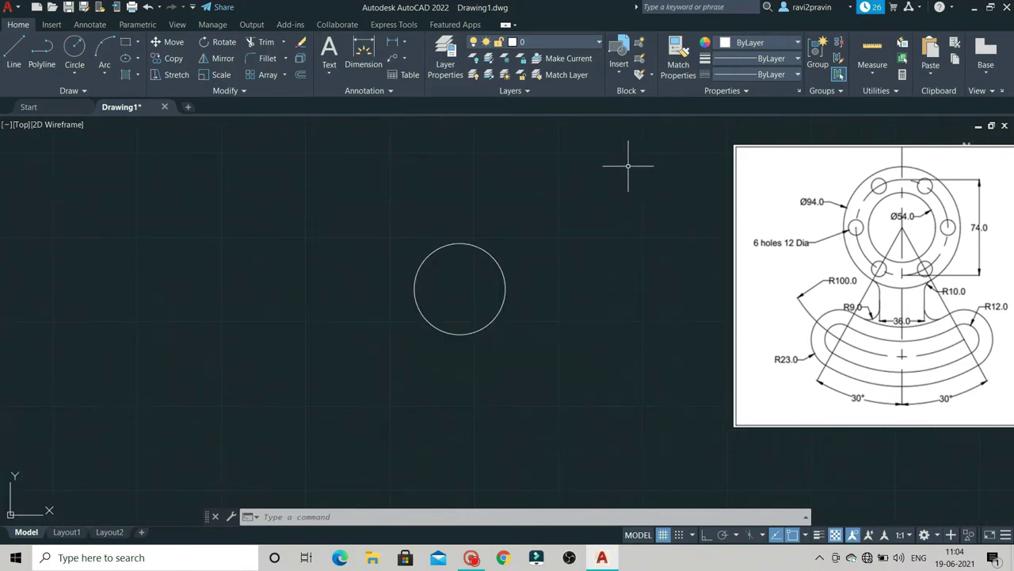
- Draw a 94-diameter outer circle centred on the 54 circle's centre
{"action": "left_click", "coordinate": [72, 70]}
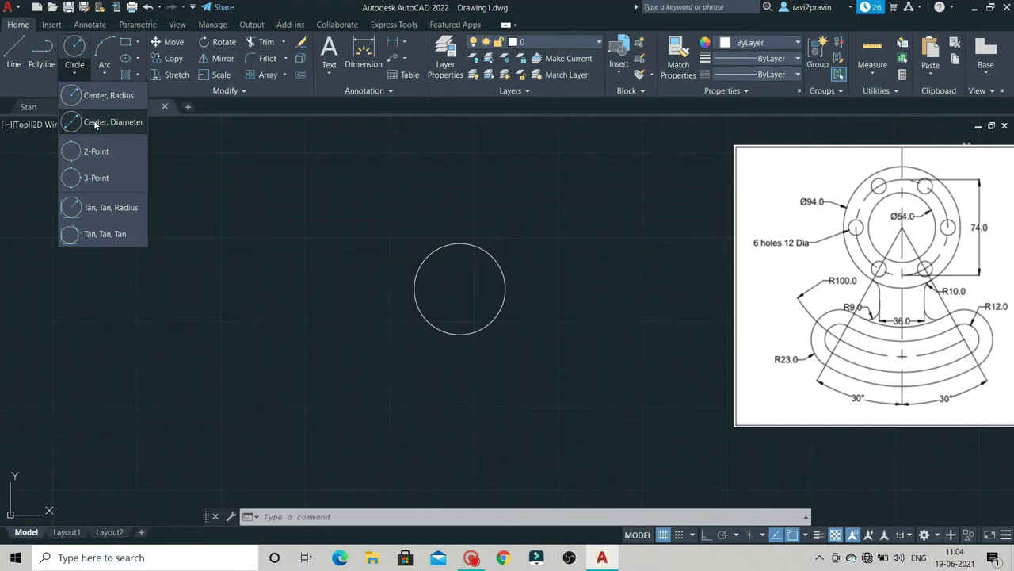
{"action": "left_click", "coordinate": [95, 123]}
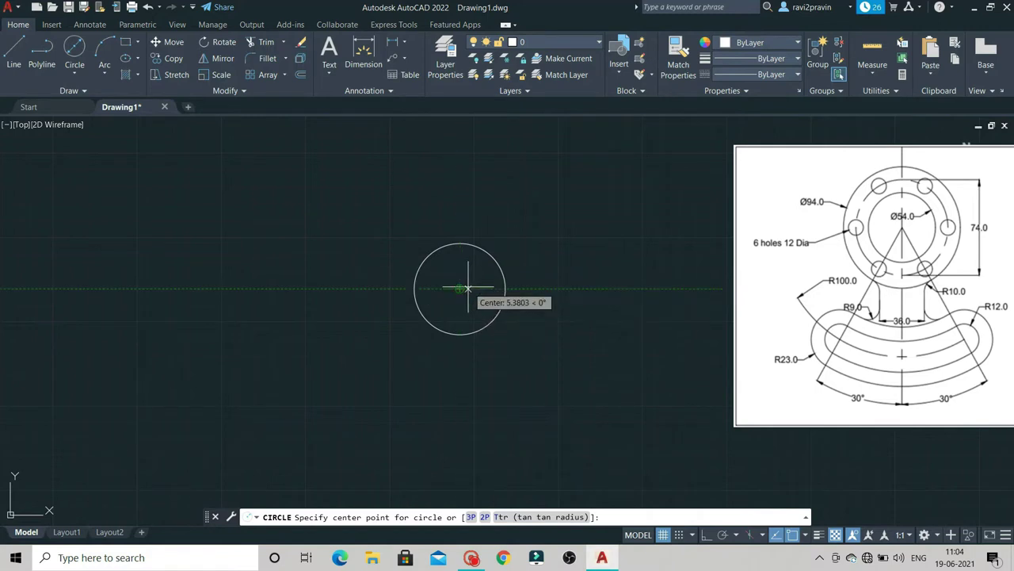
{"action": "left_click", "coordinate": [460, 289]}
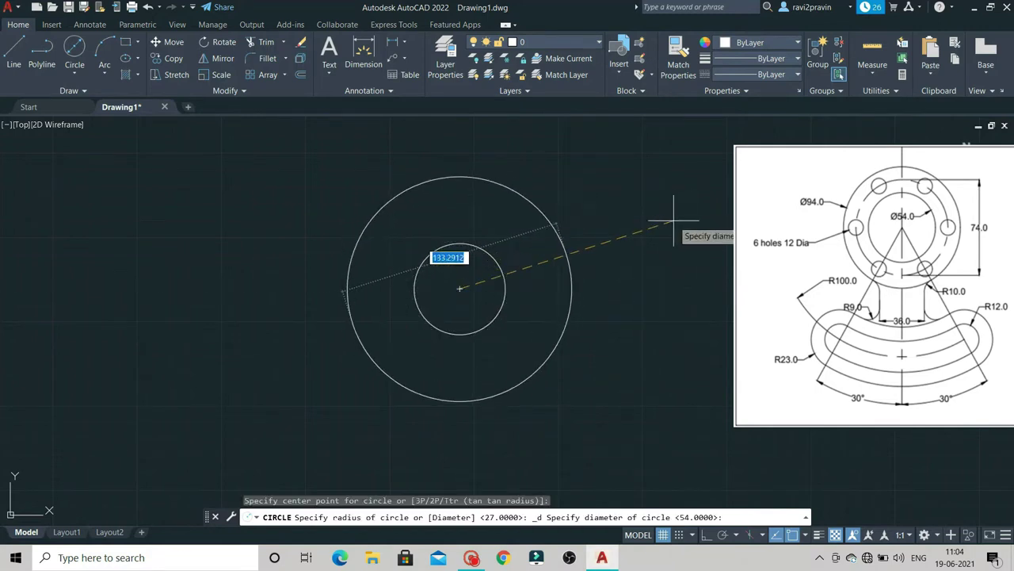
{"action": "type", "text": "94"}
{"action": "key", "text": "Return"}
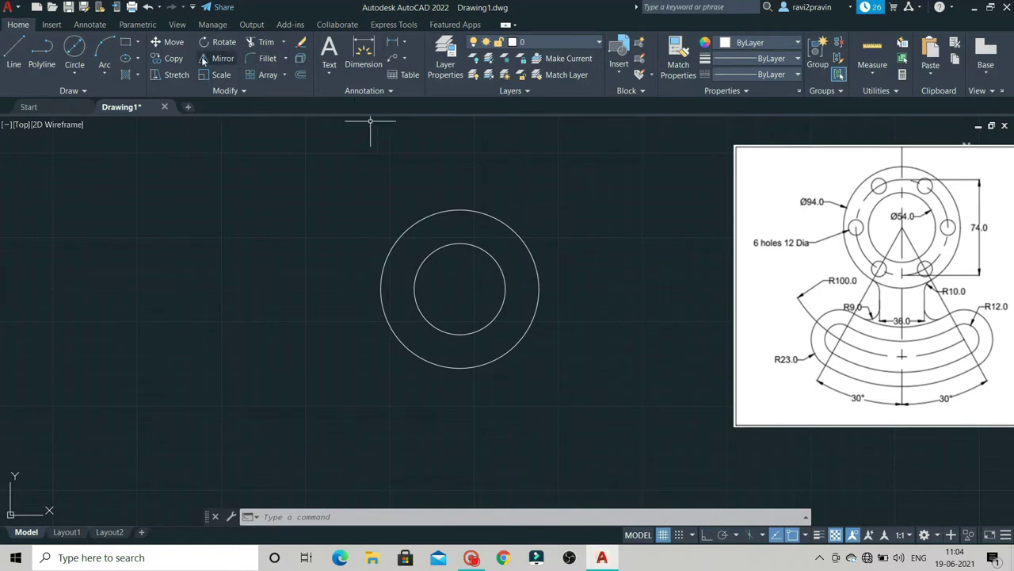
- Draw a 74-diameter circle on the shared centre, between the 54 and 94 rings
{"action": "left_click", "coordinate": [75, 51]}
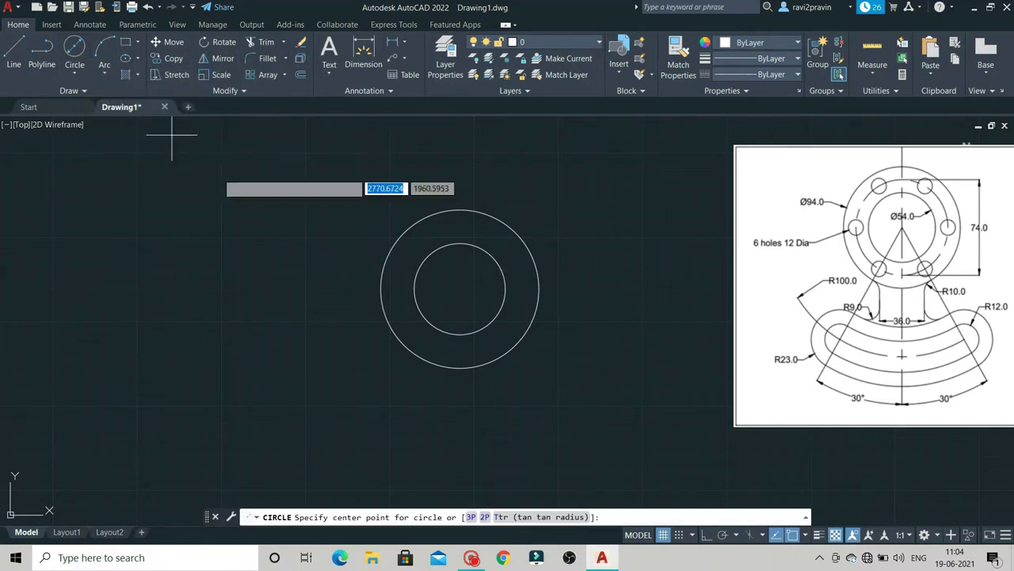
{"action": "left_click", "coordinate": [459, 289]}
{"action": "type", "text": "d"}
{"action": "key", "text": "Return"}
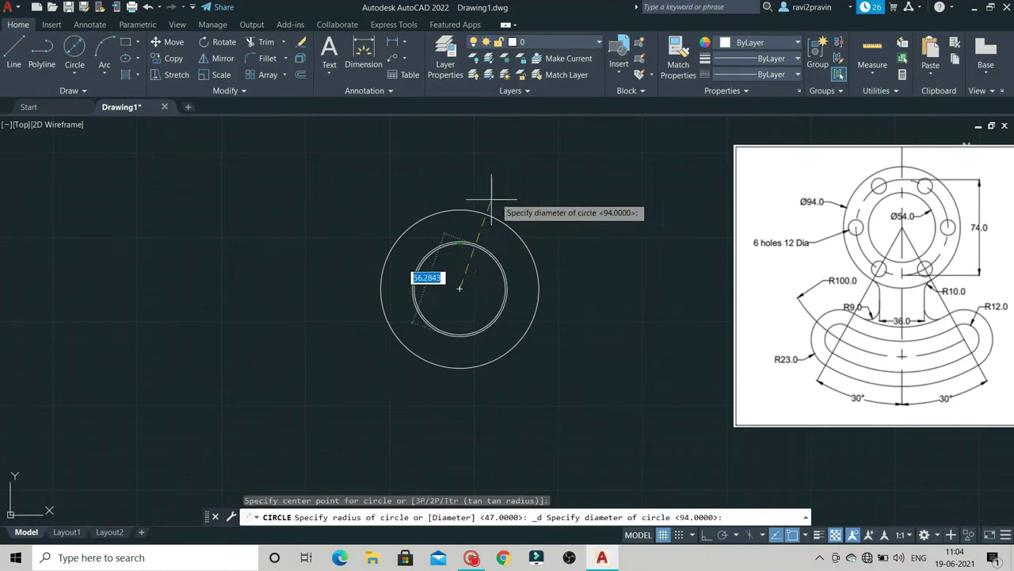
{"action": "type", "text": "74"}
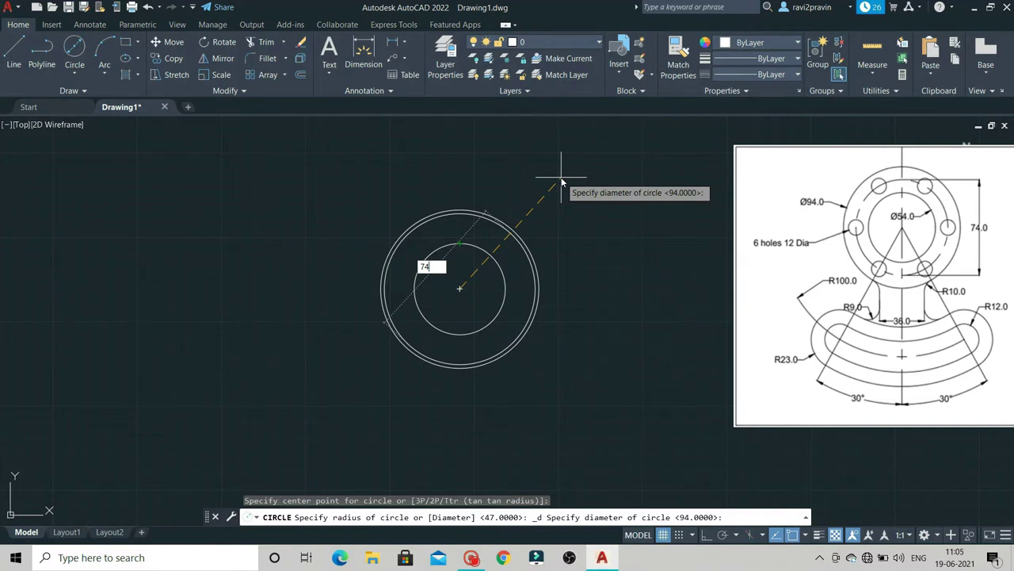
{"action": "key", "text": "Return"}
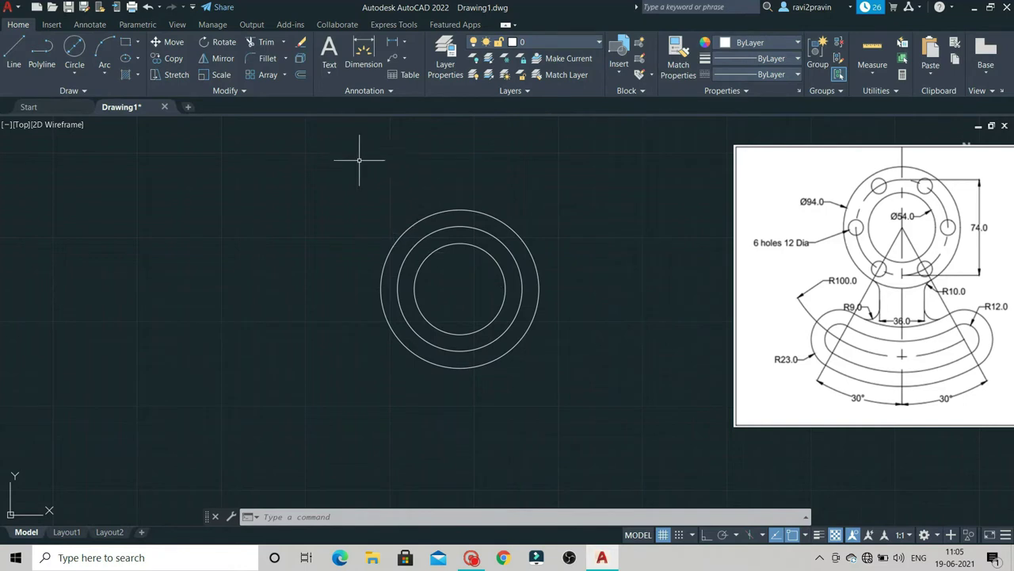
- Draw a 12-diameter hole centred on the 74 circle's right quadrant
{"action": "left_click", "coordinate": [70, 55]}
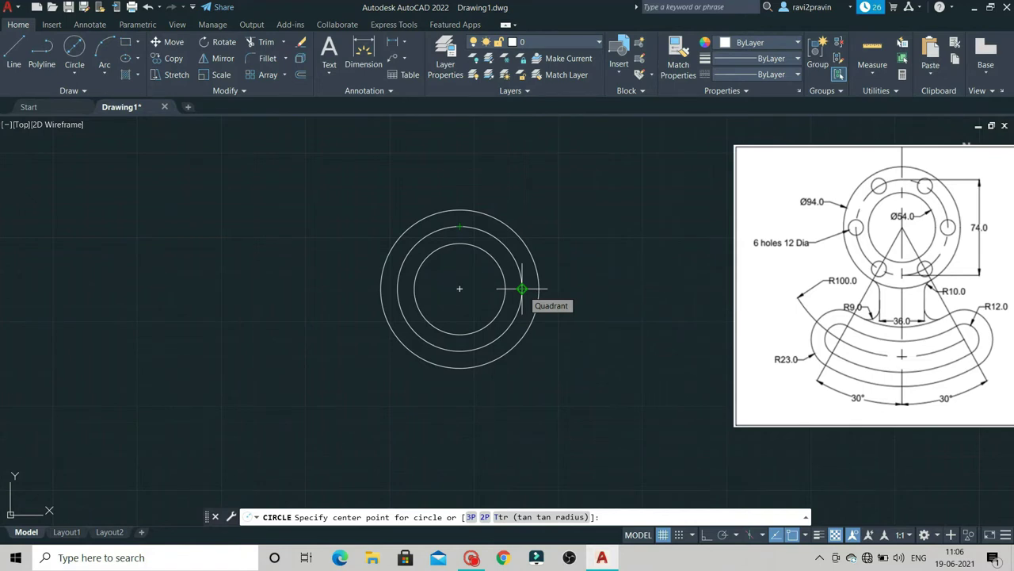
{"action": "left_click", "coordinate": [521, 288]}
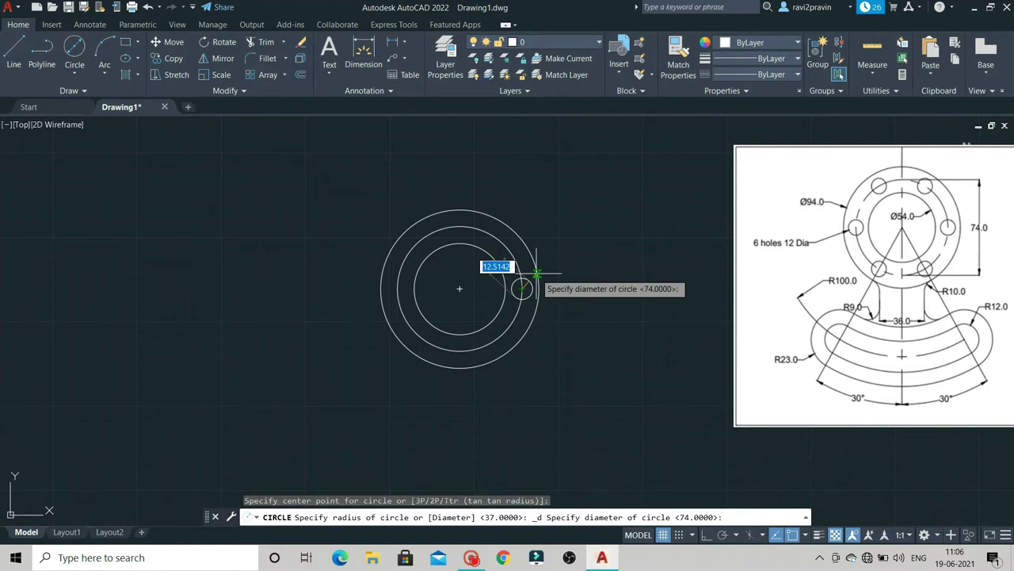
{"action": "type", "text": "12"}
{"action": "key", "text": "Return"}
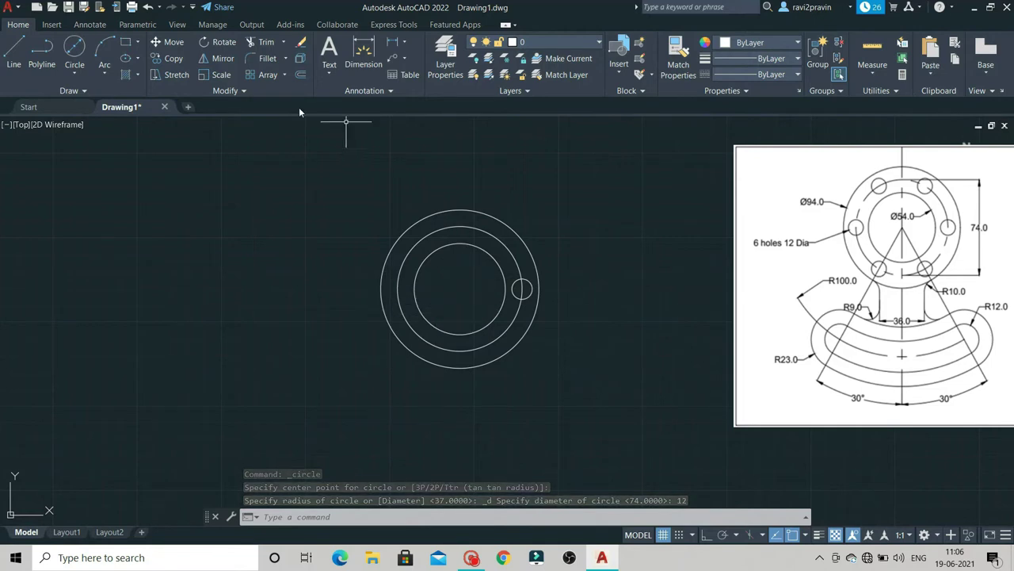
{"action": "left_click", "coordinate": [283, 74]}
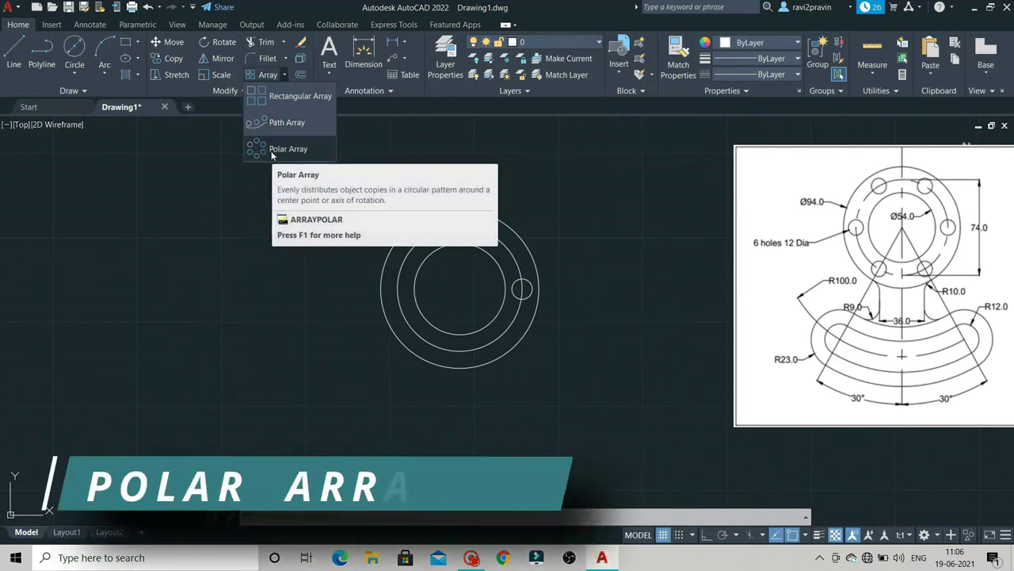
- Polar-array the 12-diameter hole into six holes around the flange centre
{"action": "left_click", "coordinate": [279, 150]}
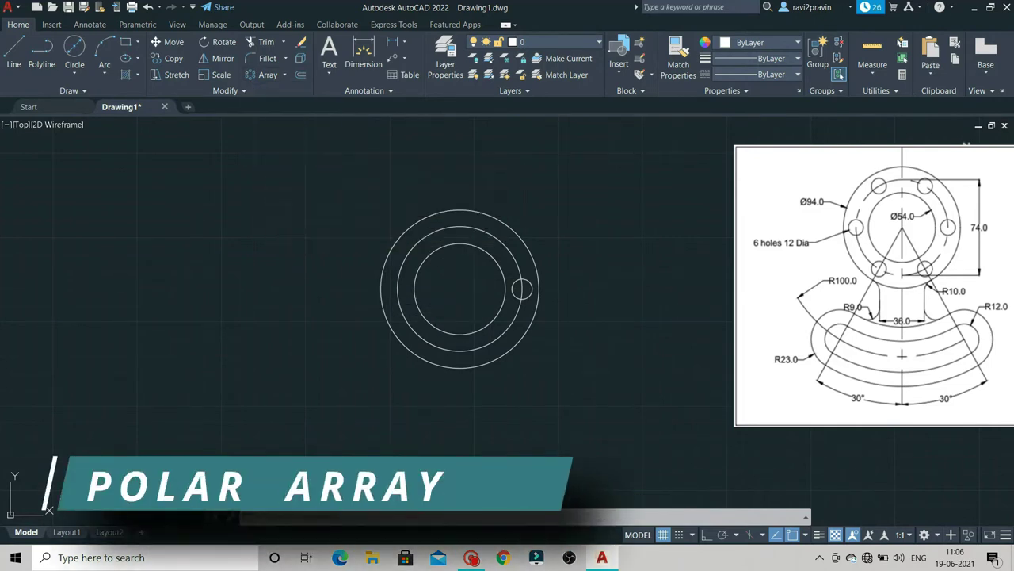
{"action": "left_click", "coordinate": [526, 287]}
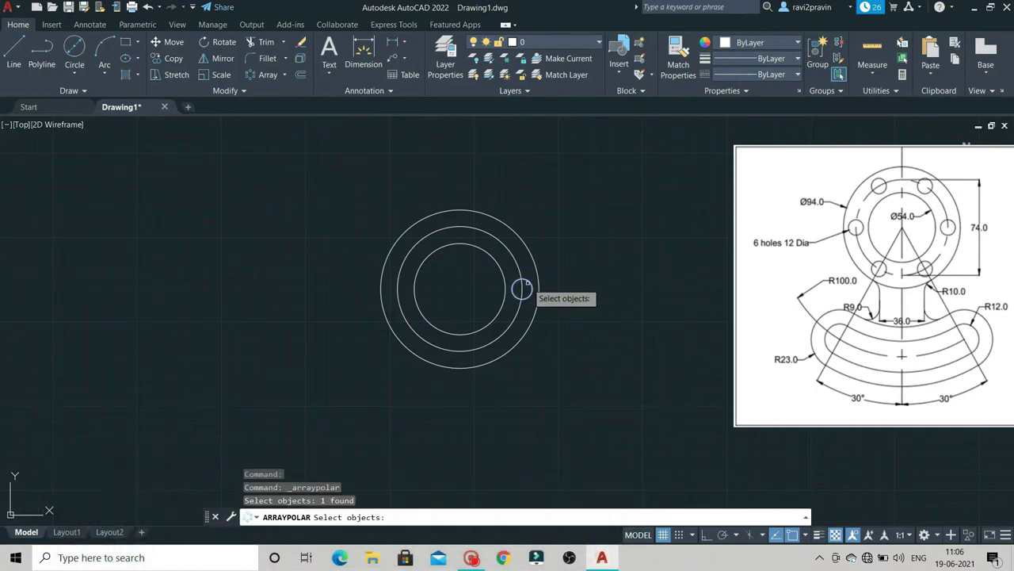
{"action": "key", "text": "Return"}
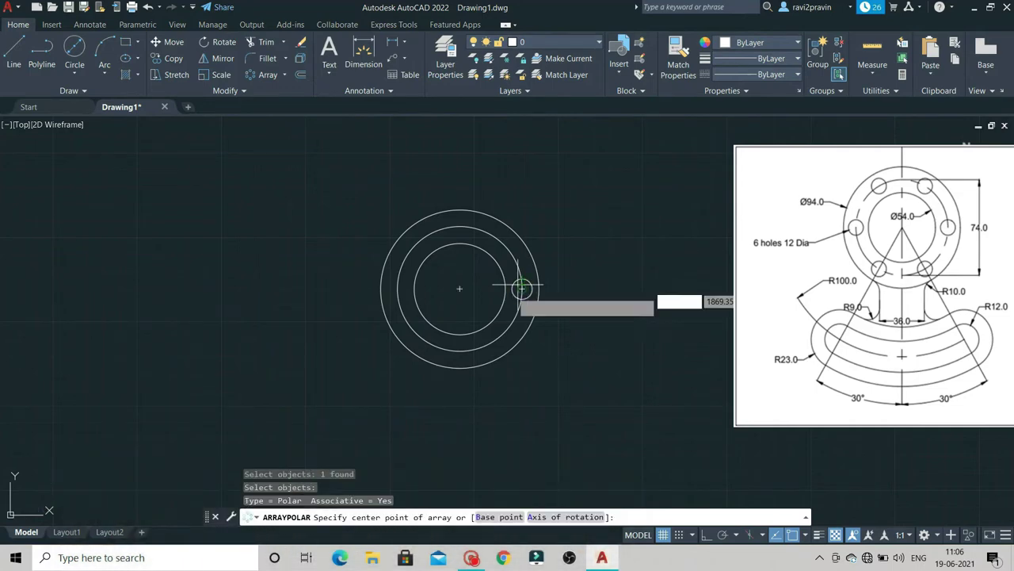
{"action": "left_click", "coordinate": [459, 288]}
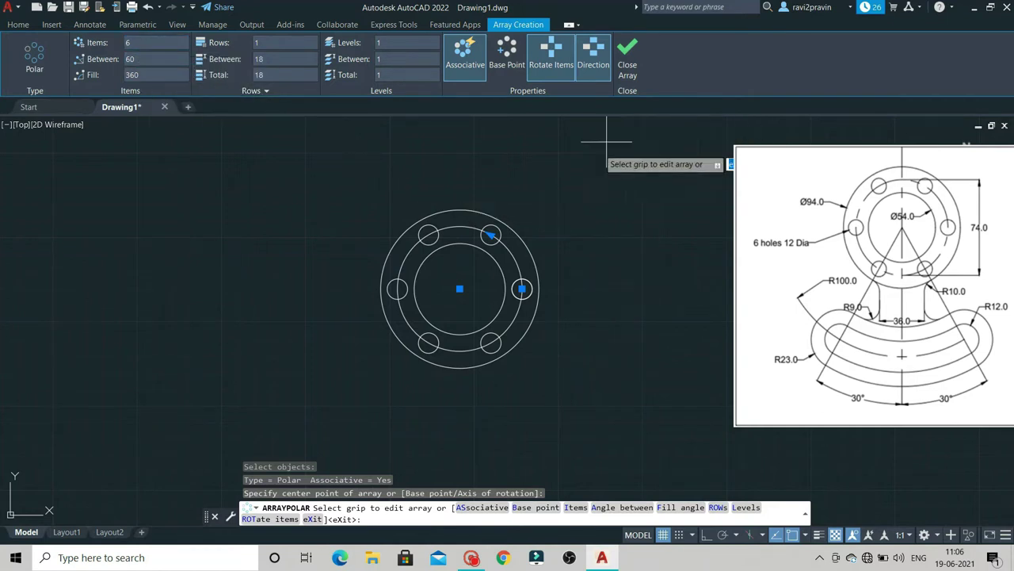
{"action": "left_click", "coordinate": [626, 67]}
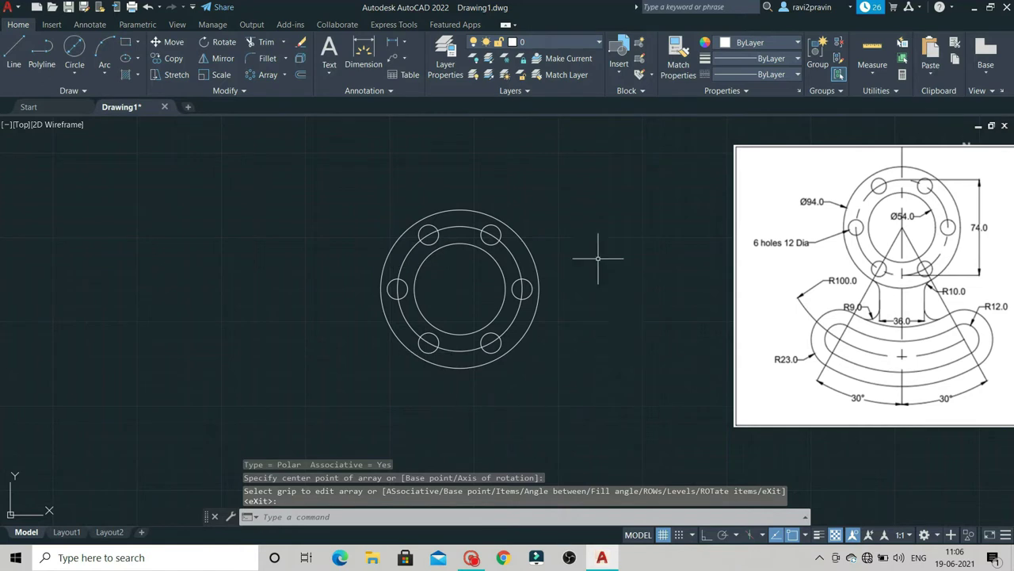
- Erase the 74-diameter construction circle
{"action": "scroll", "coordinate": [530, 365], "scroll_direction": "up", "scroll_amount": 2}
{"action": "left_click", "coordinate": [492, 290]}
{"action": "key", "text": "Delete"}
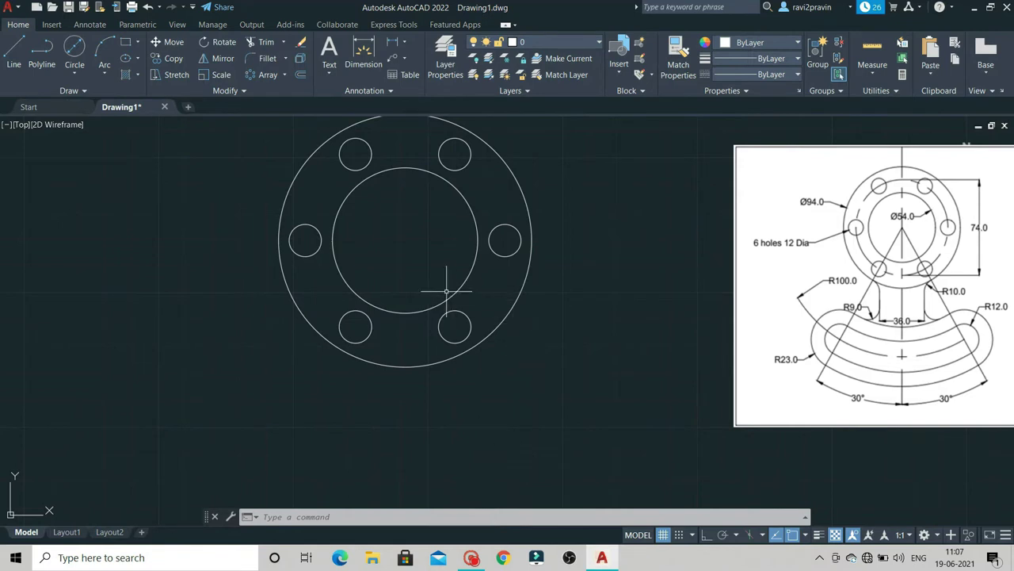
- Draw a radius-100 circle centred on the flange centre, around the ring and holes
{"action": "scroll", "coordinate": [682, 339], "scroll_direction": "down", "scroll_amount": 4}
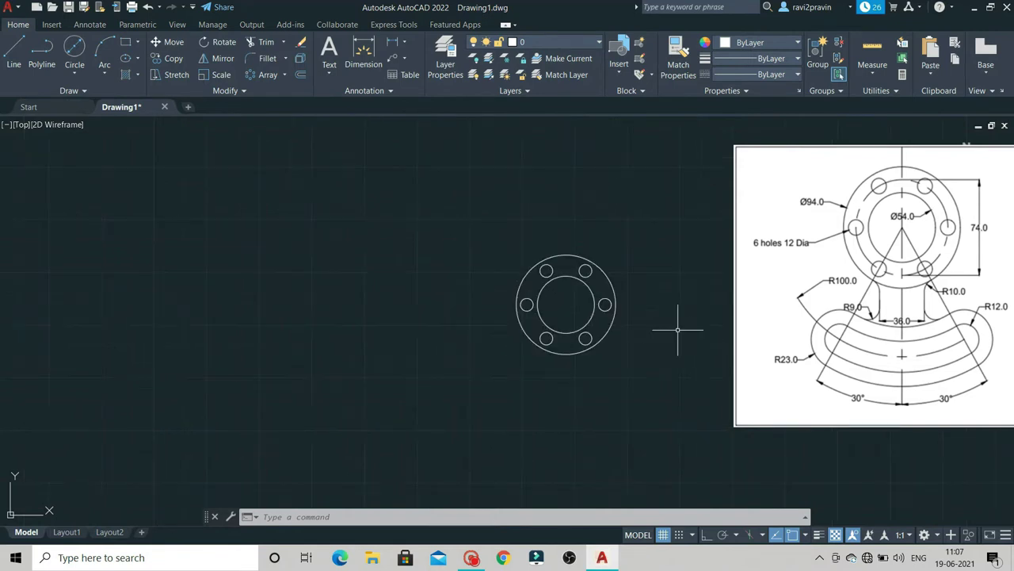
{"action": "scroll", "coordinate": [729, 294], "scroll_direction": "up", "scroll_amount": 2}
{"action": "scroll", "coordinate": [555, 368], "scroll_direction": "down", "scroll_amount": 6}
{"action": "scroll", "coordinate": [672, 486], "scroll_direction": "up", "scroll_amount": 2}
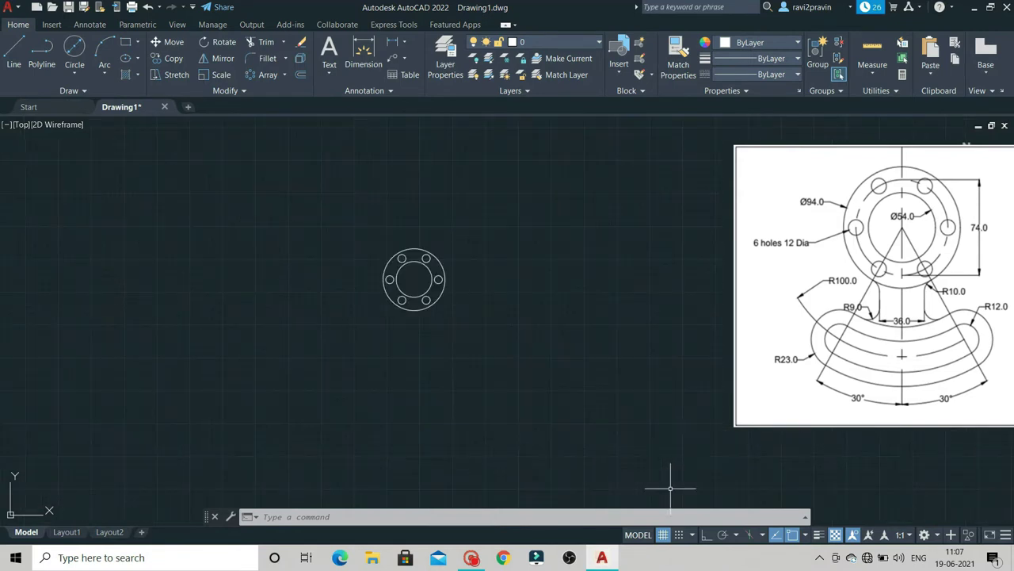
{"action": "left_click", "coordinate": [79, 76]}
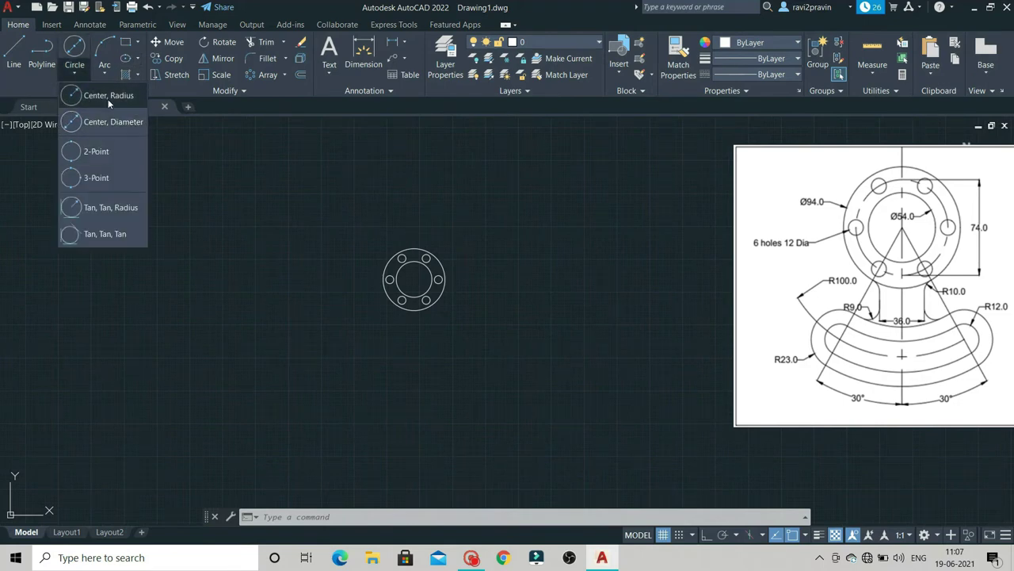
{"action": "left_click", "coordinate": [108, 97]}
{"action": "left_click", "coordinate": [414, 278]}
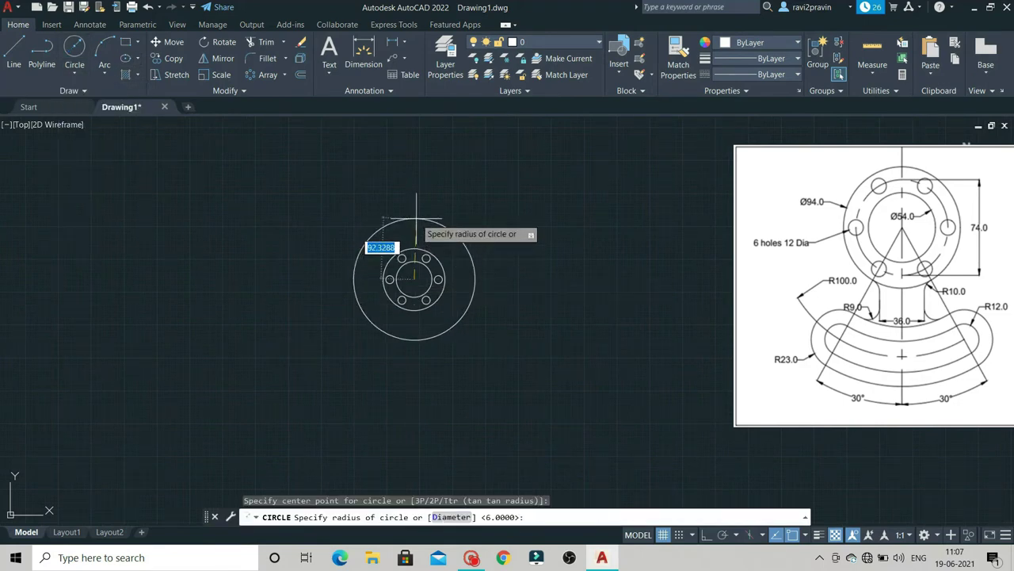
{"action": "type", "text": "100"}
{"action": "key", "text": "Return"}
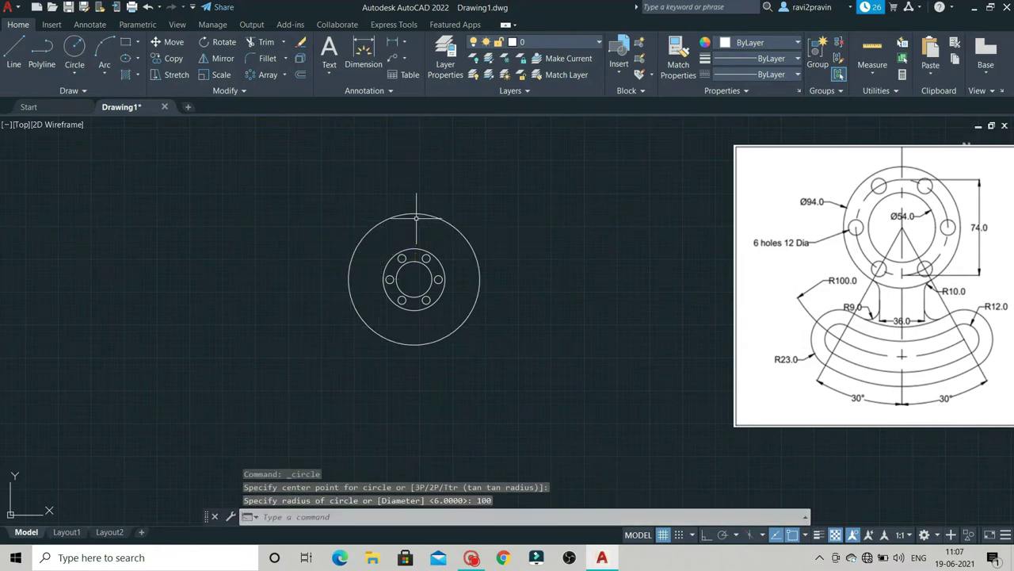
{"action": "scroll", "coordinate": [445, 309], "scroll_direction": "up", "scroll_amount": 2}
{"action": "scroll", "coordinate": [446, 309], "scroll_direction": "up", "scroll_amount": 2}
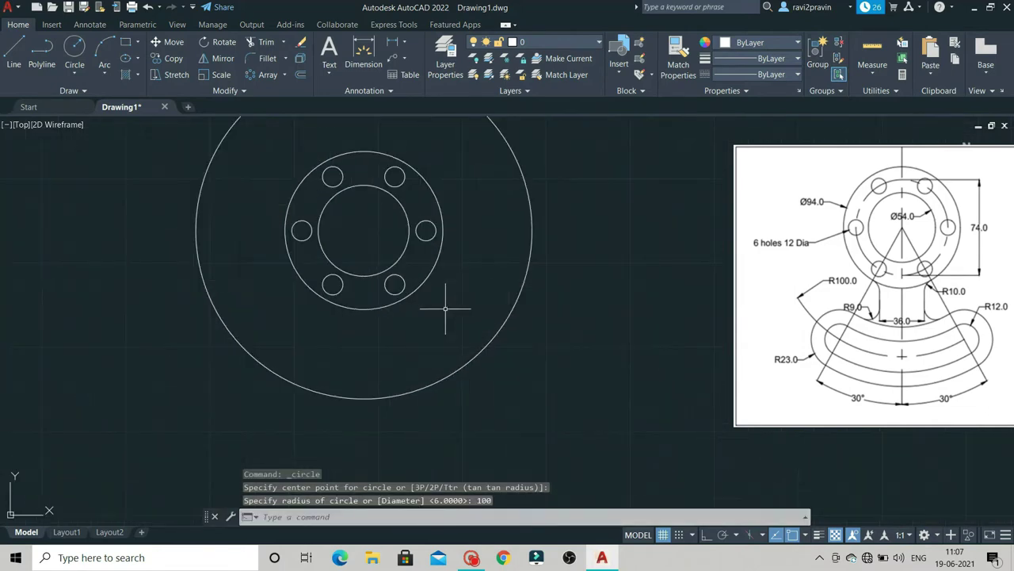
{"action": "scroll", "coordinate": [446, 309], "scroll_direction": "down", "scroll_amount": 2}
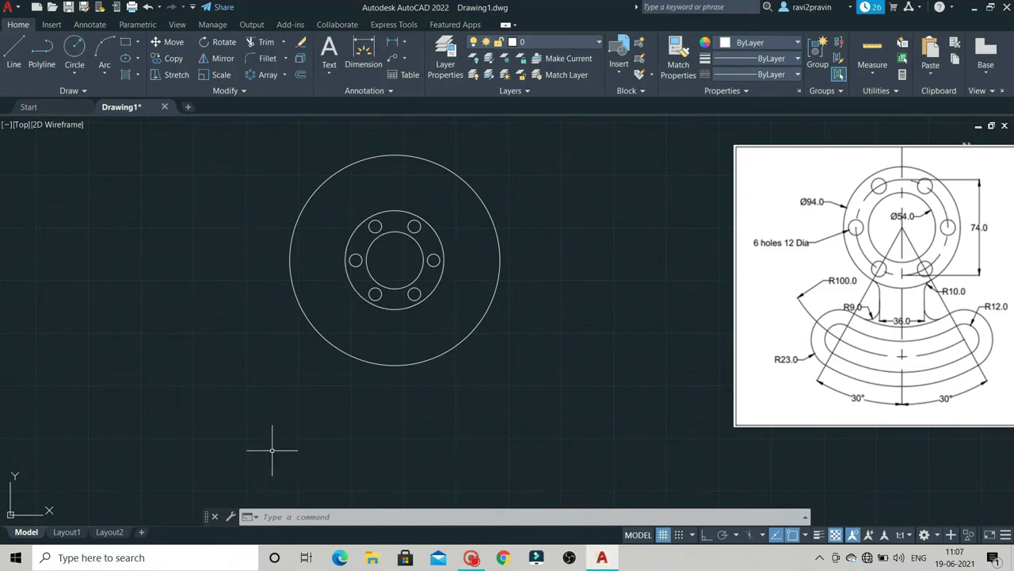
- Draw an Ortho-locked vertical line from the flange centre down past the radius-100 circle
{"action": "left_click", "coordinate": [13, 56]}
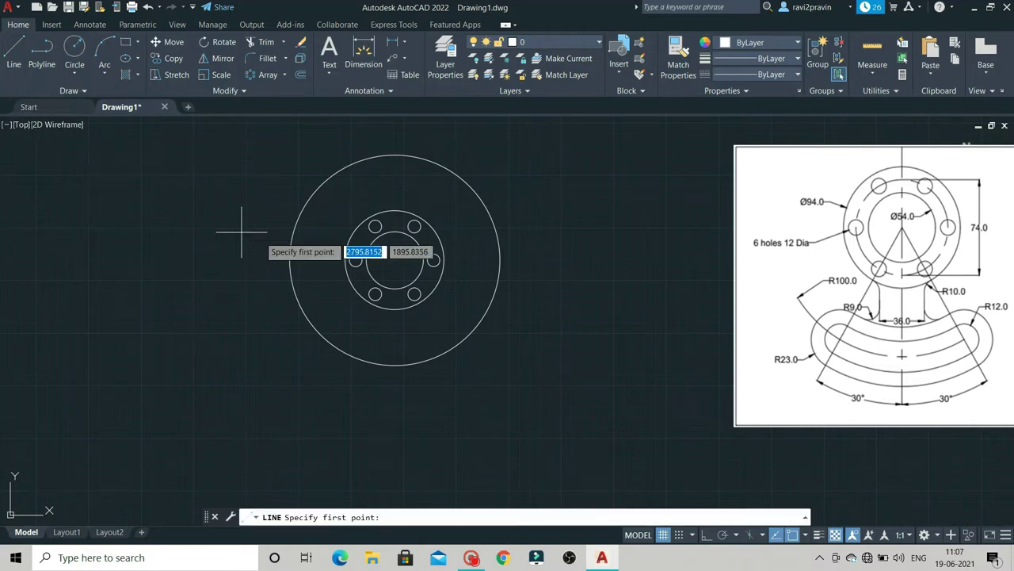
{"action": "left_click", "coordinate": [396, 260]}
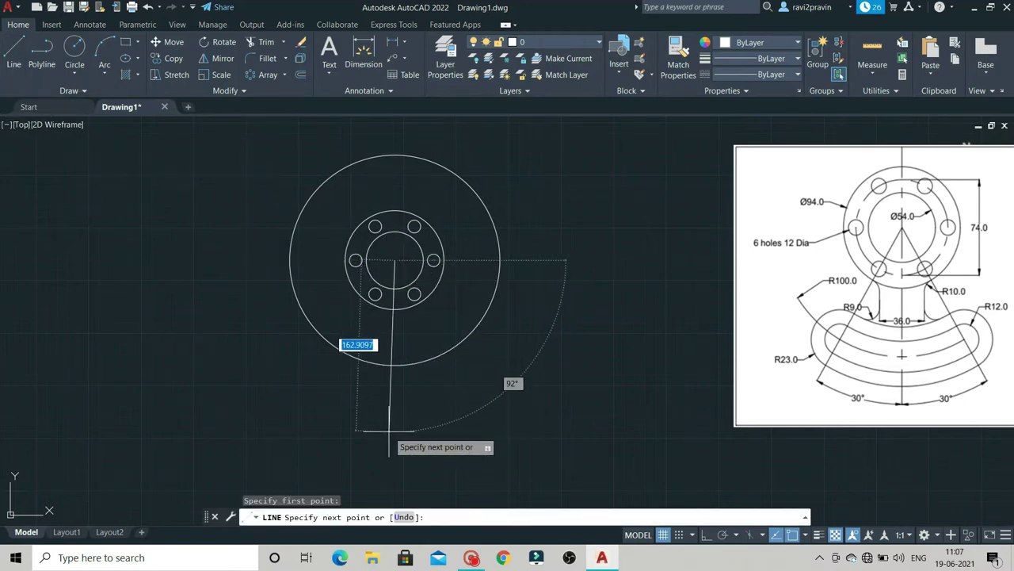
{"action": "key", "text": "F8"}
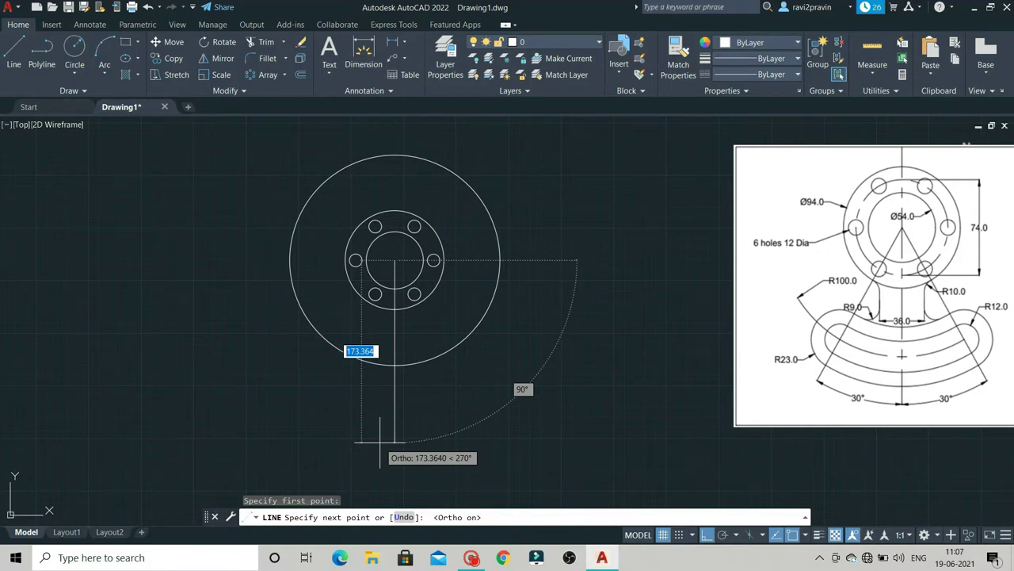
{"action": "left_click", "coordinate": [380, 441]}
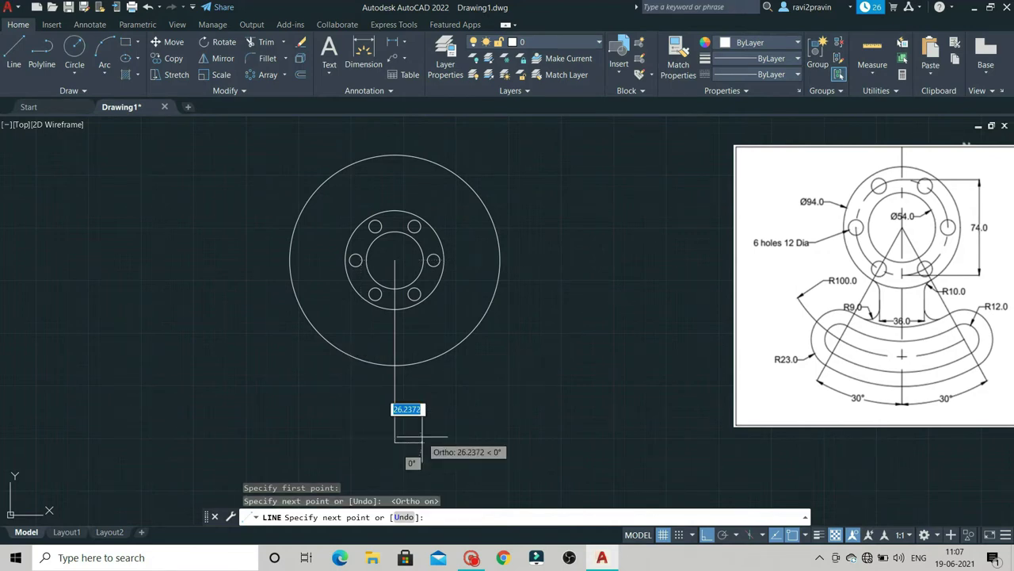
{"action": "key", "text": "Escape"}
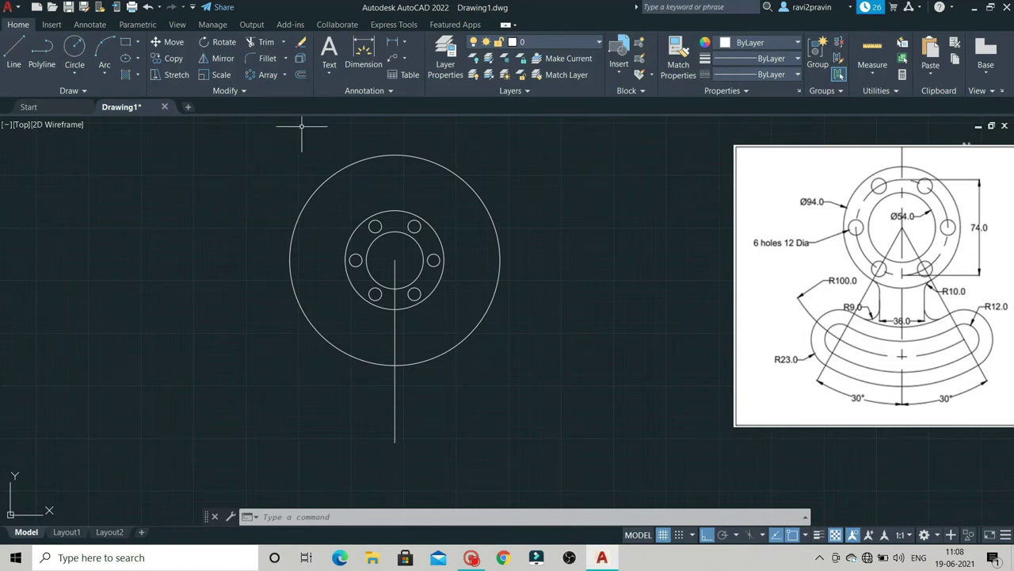
- Rotate the vertical line 330° about the flange centre so it slants lower-left
{"action": "left_click", "coordinate": [222, 42]}
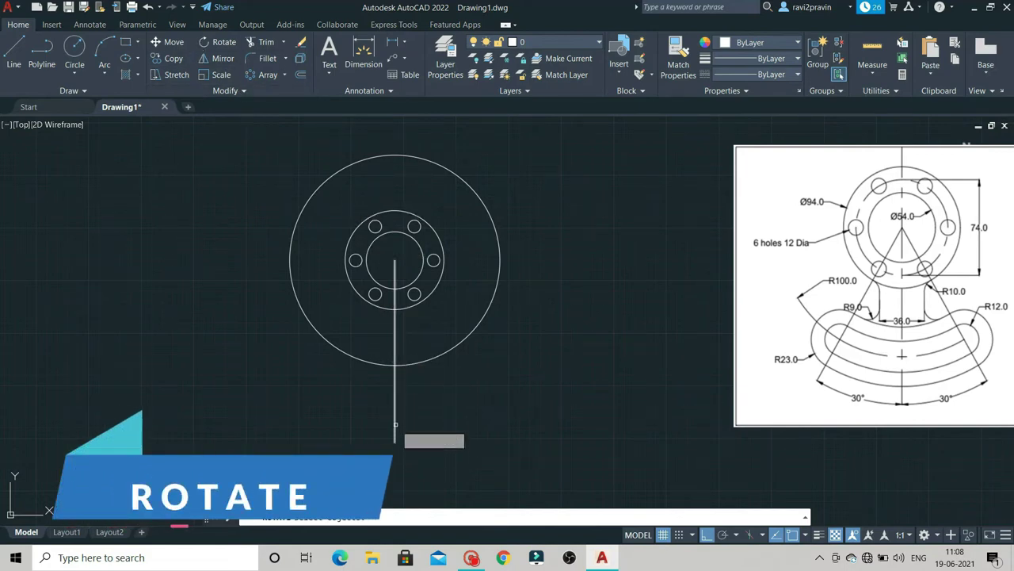
{"action": "left_click", "coordinate": [394, 421]}
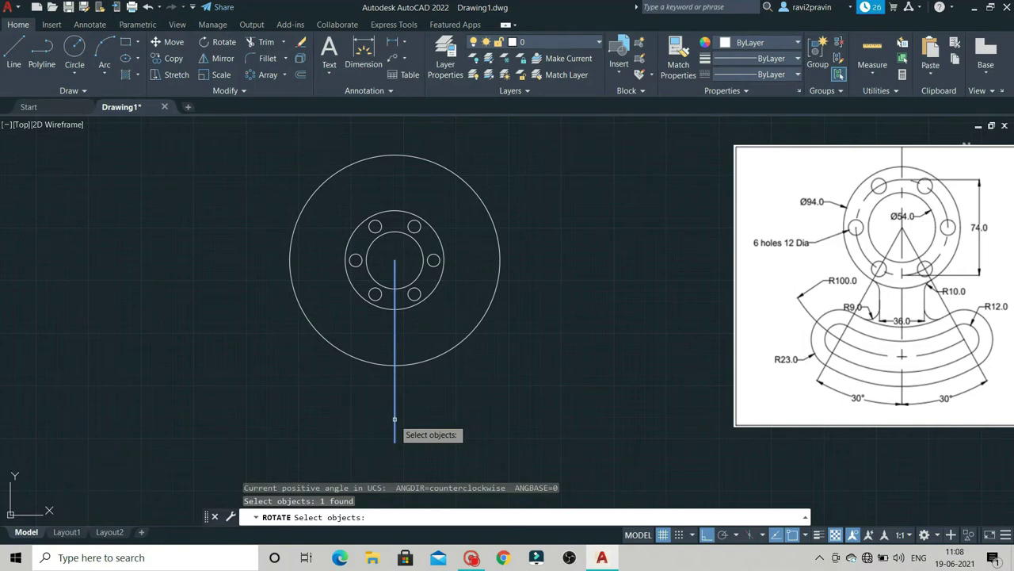
{"action": "key", "text": "Return"}
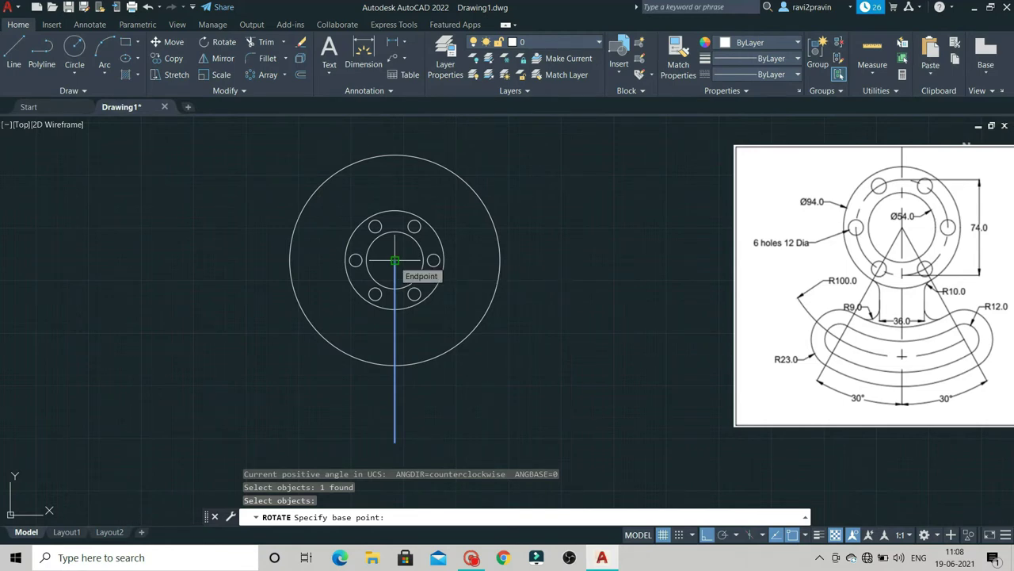
{"action": "left_click", "coordinate": [395, 260]}
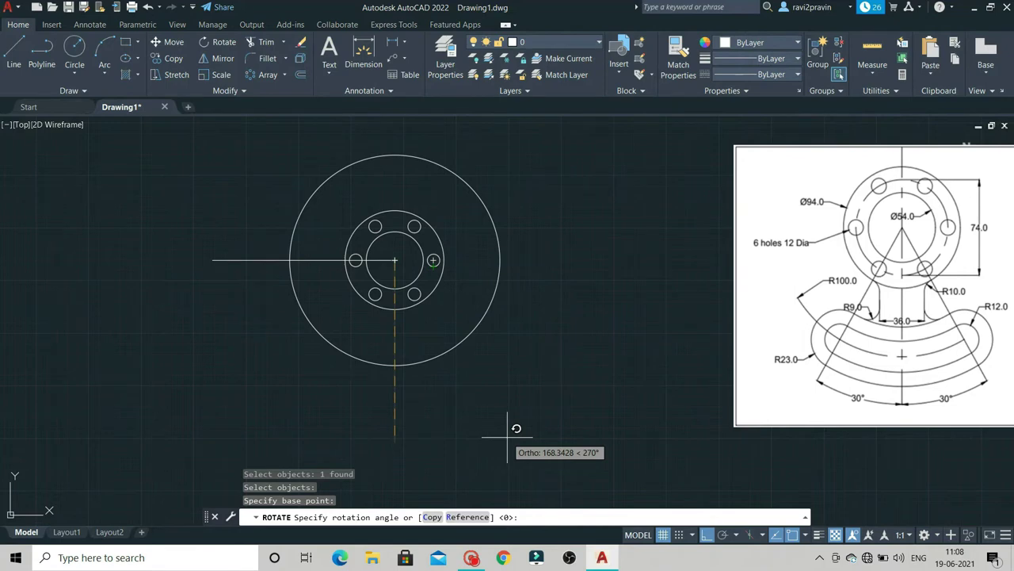
{"action": "key", "text": "F8"}
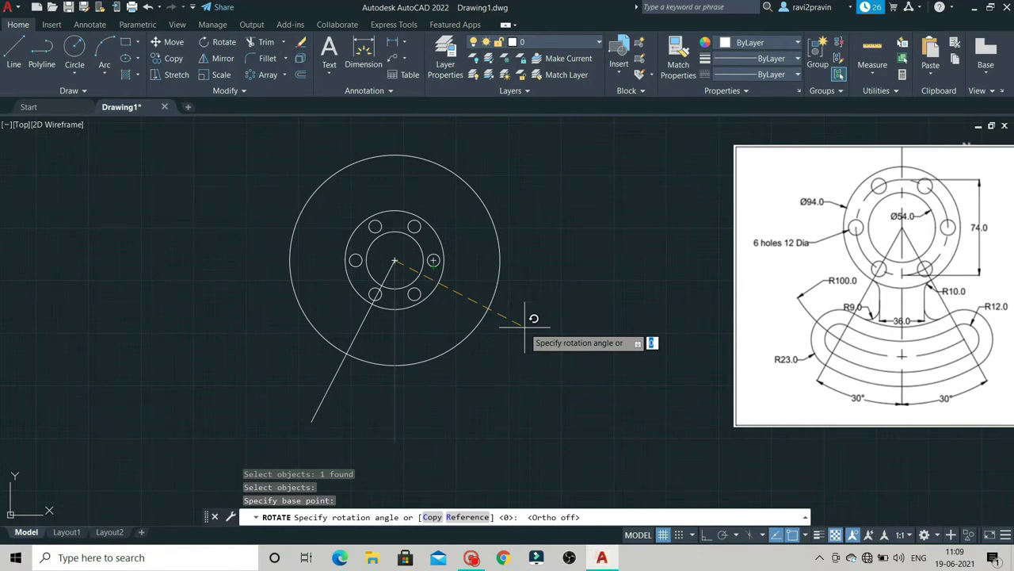
{"action": "type", "text": "330"}
{"action": "key", "text": "Return"}
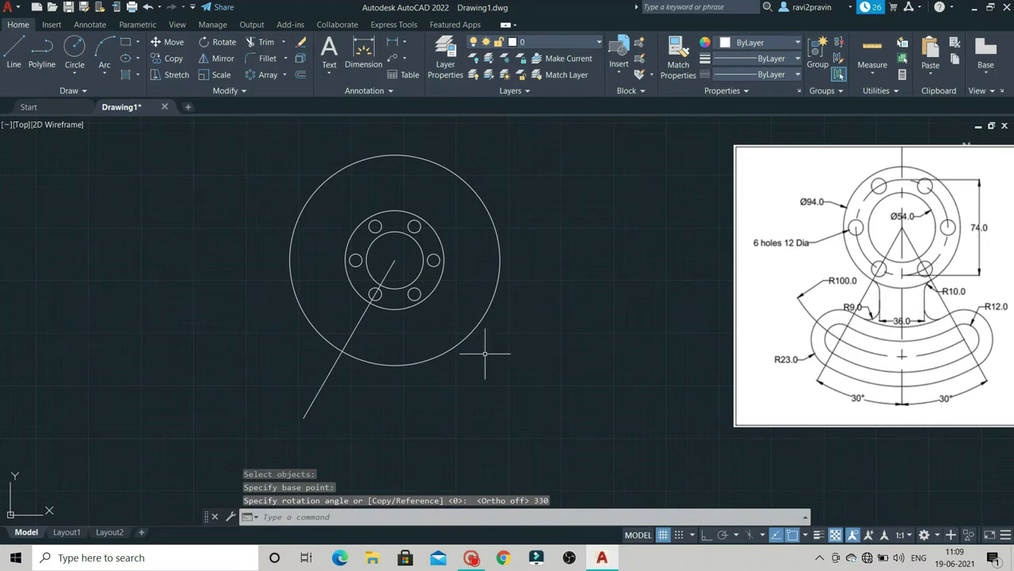
{"action": "key", "text": "Return"}
- Draw a new vertical line from the flange centre straight down
{"action": "key", "text": "Escape"}
{"action": "key", "text": "l"}
{"action": "key", "text": "Return"}
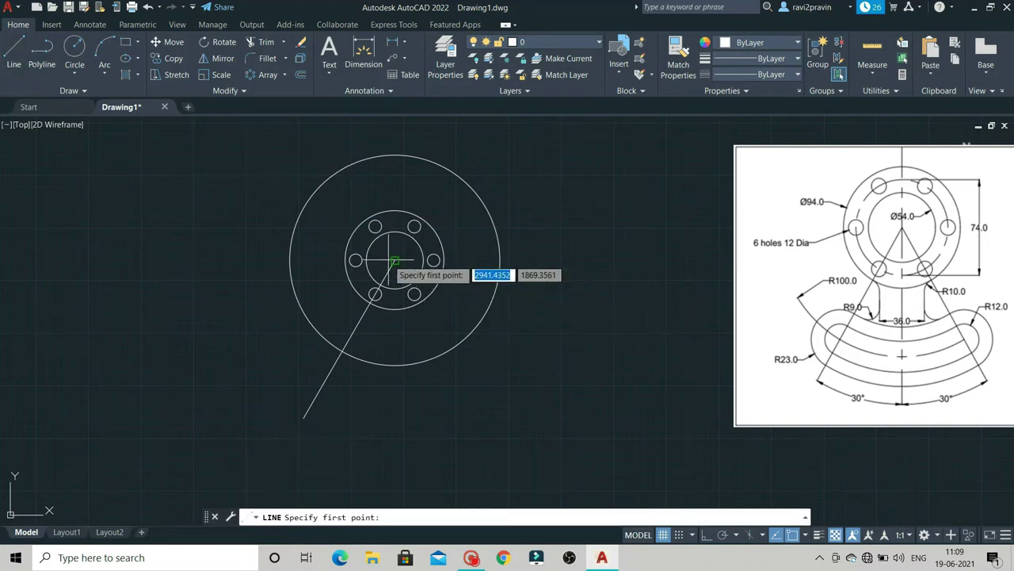
{"action": "left_click", "coordinate": [394, 260]}
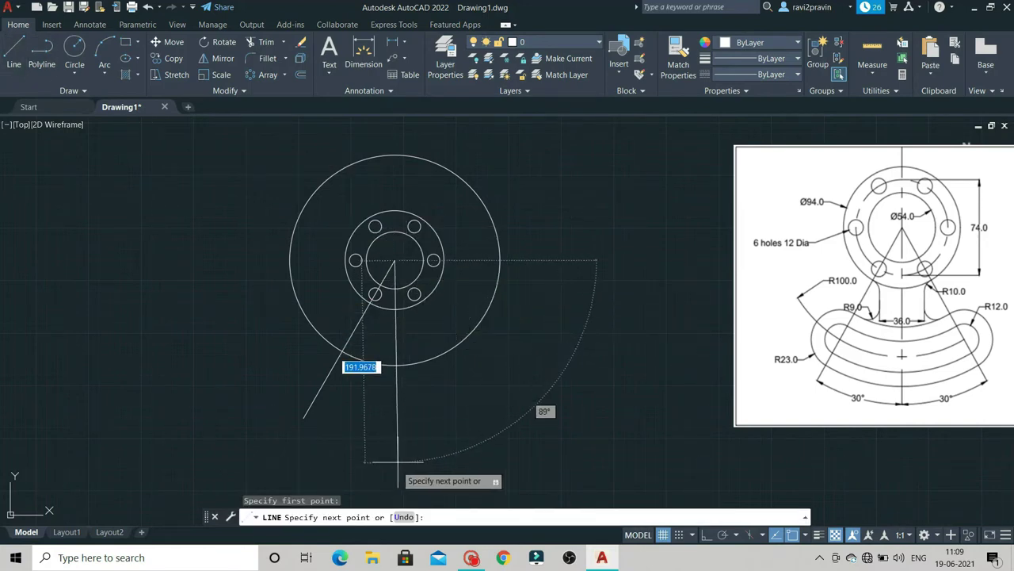
{"action": "key", "text": "F8"}
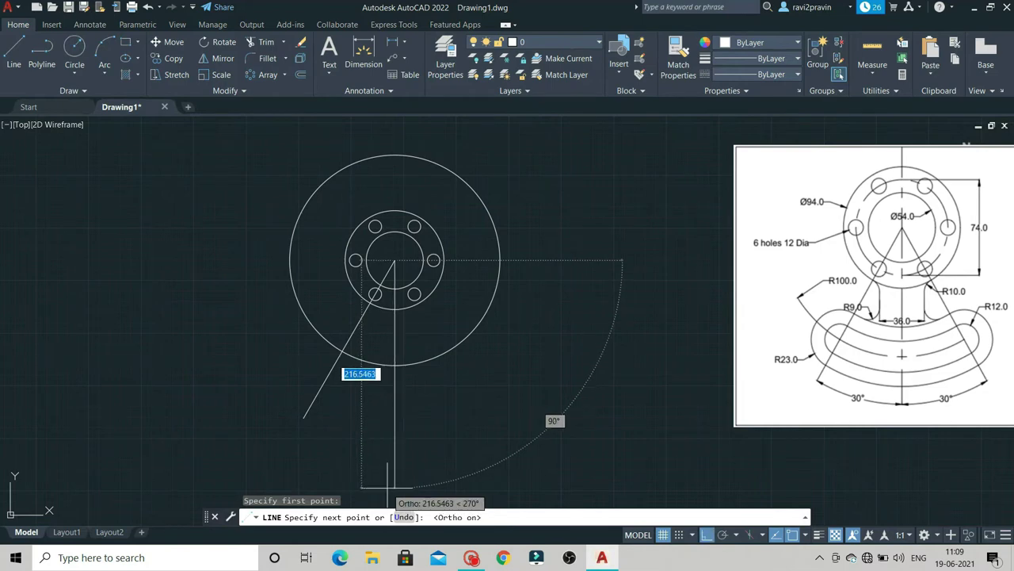
{"action": "left_click", "coordinate": [387, 486]}
{"action": "key", "text": "Escape"}
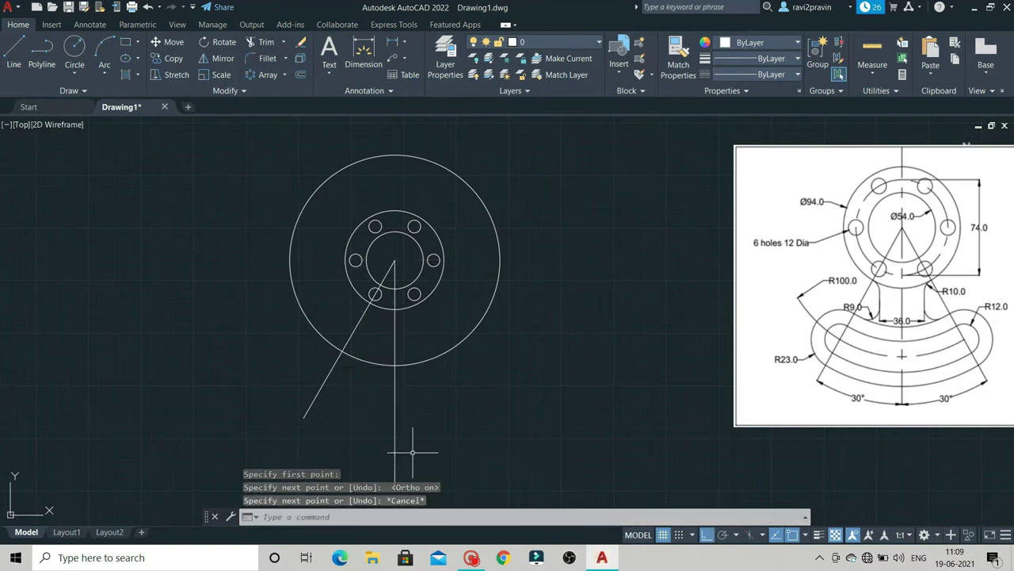
- Rotate a copy of the vertical line 30° about the flange centre
{"action": "left_click", "coordinate": [215, 45]}
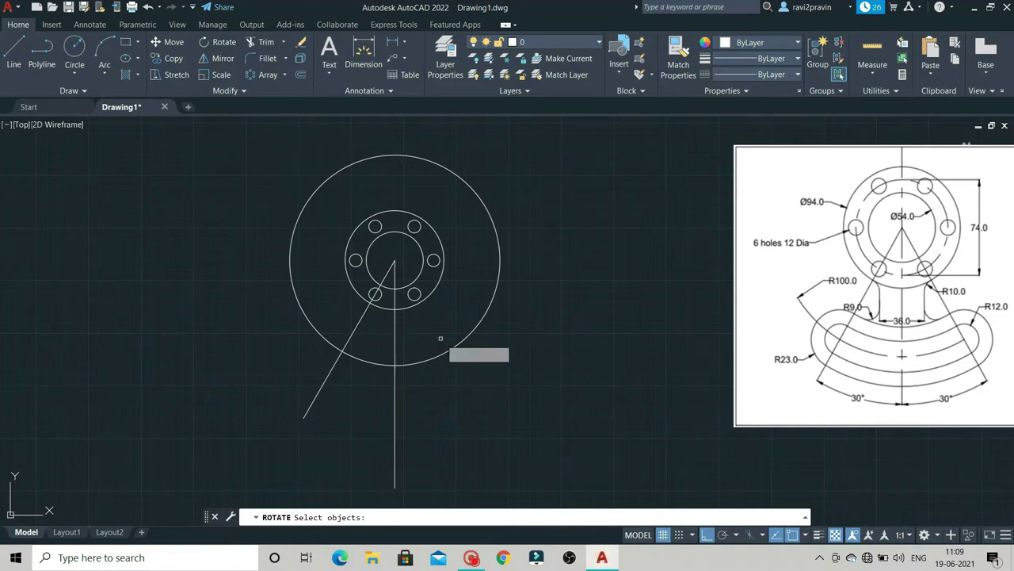
{"action": "left_click", "coordinate": [395, 329]}
{"action": "key", "text": "Return"}
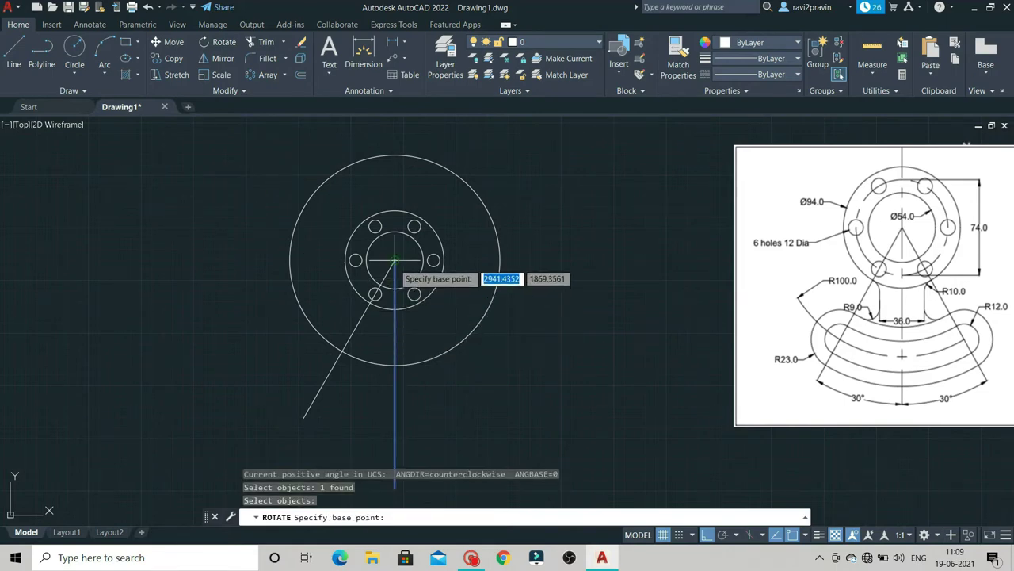
{"action": "left_click", "coordinate": [395, 259]}
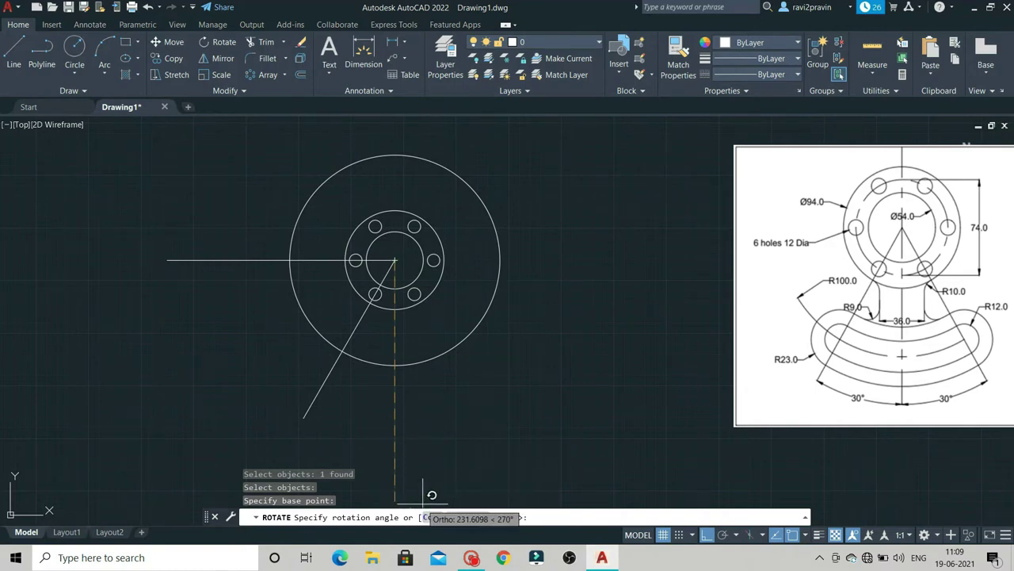
{"action": "key", "text": "F8"}
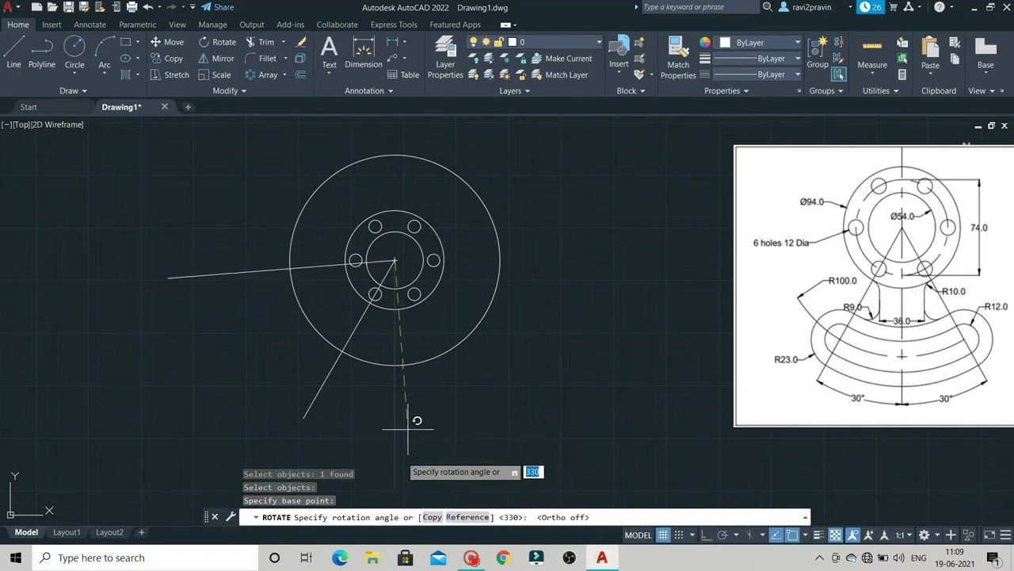
{"action": "left_click", "coordinate": [433, 519]}
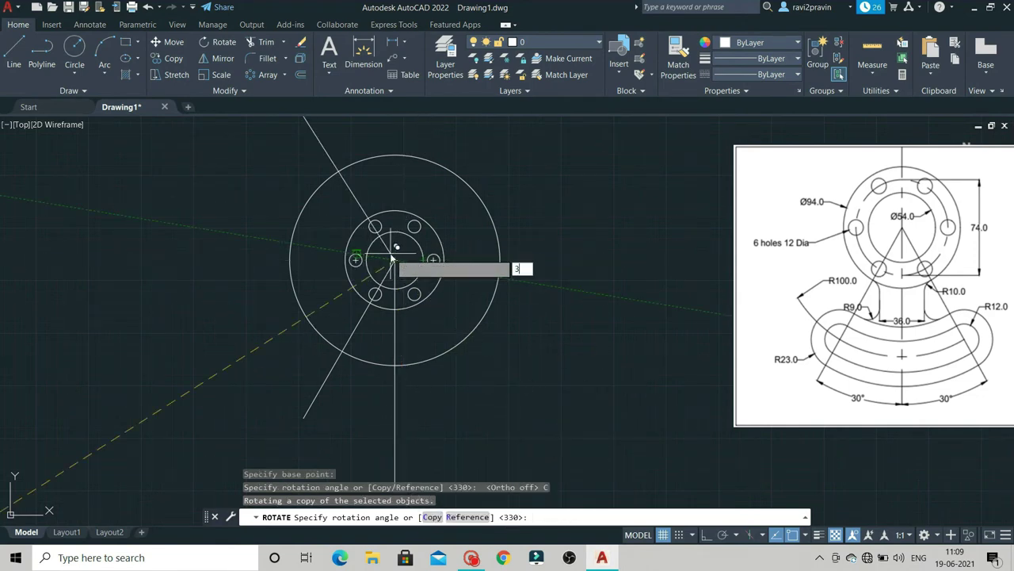
{"action": "type", "text": "30"}
{"action": "key", "text": "Return"}
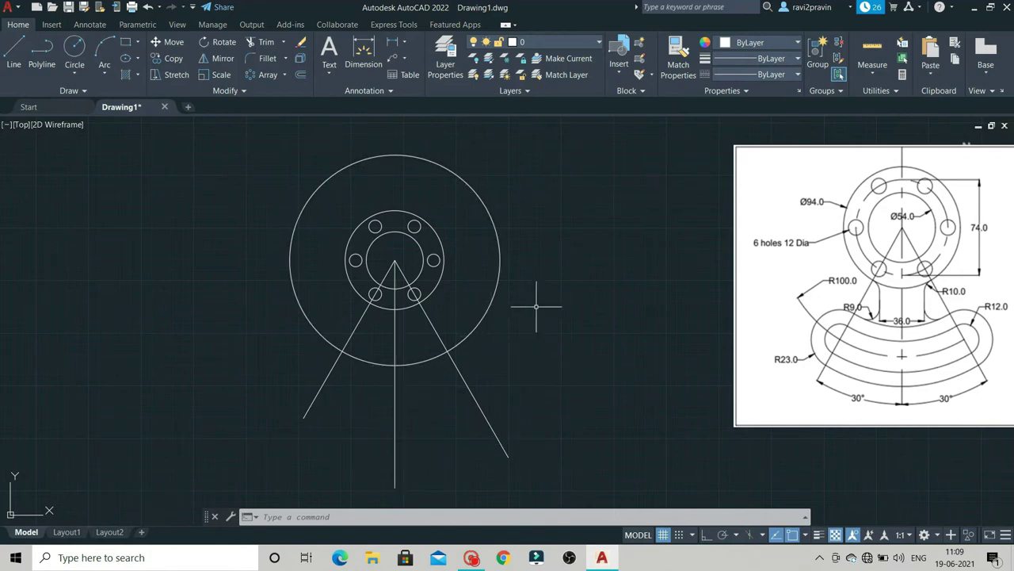
- Trim away the radius-100 circle's upper part, leaving the arc between the slanted lines
{"action": "left_click", "coordinate": [266, 44]}
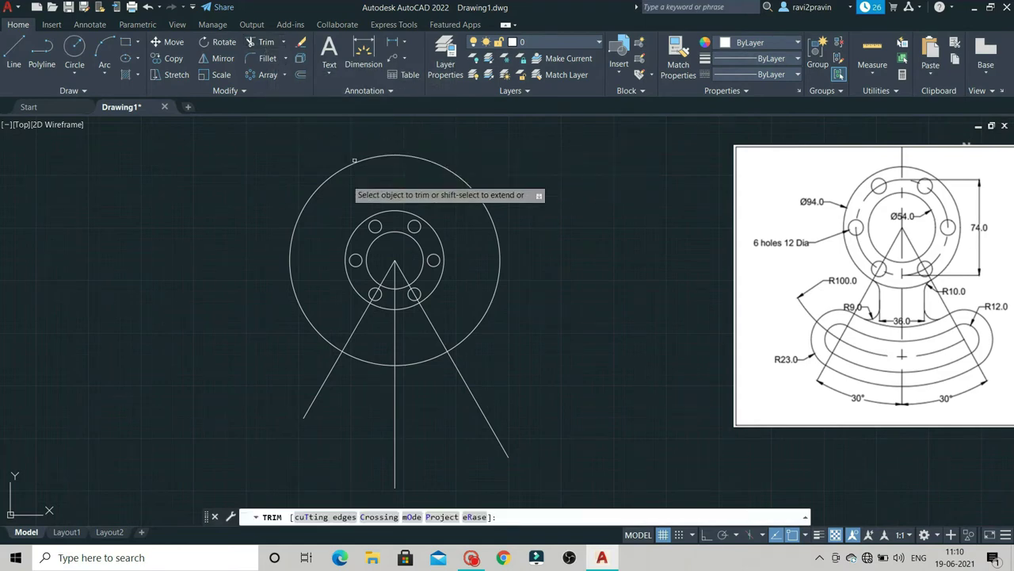
{"action": "left_click", "coordinate": [489, 202]}
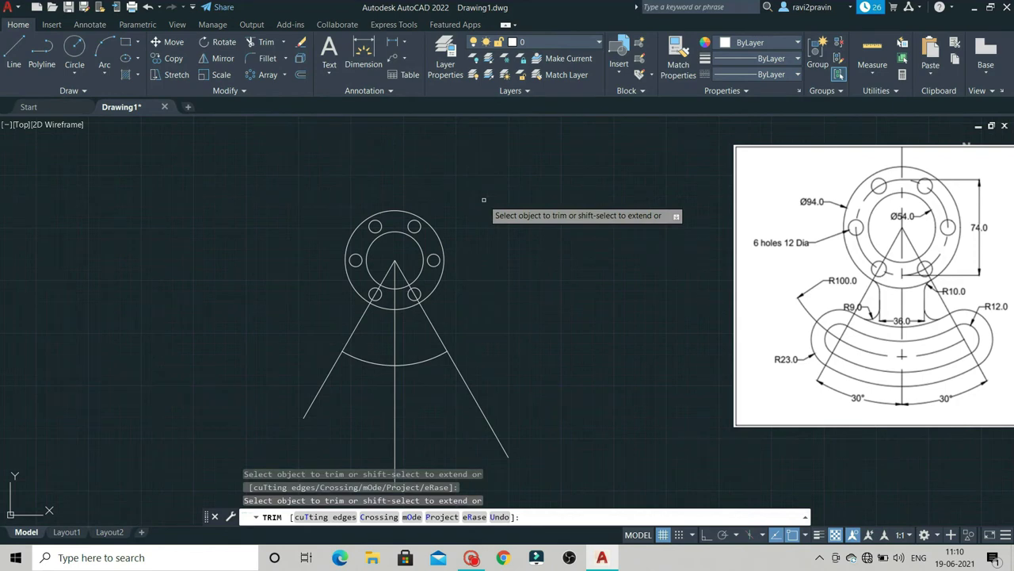
{"action": "key", "text": "Escape"}
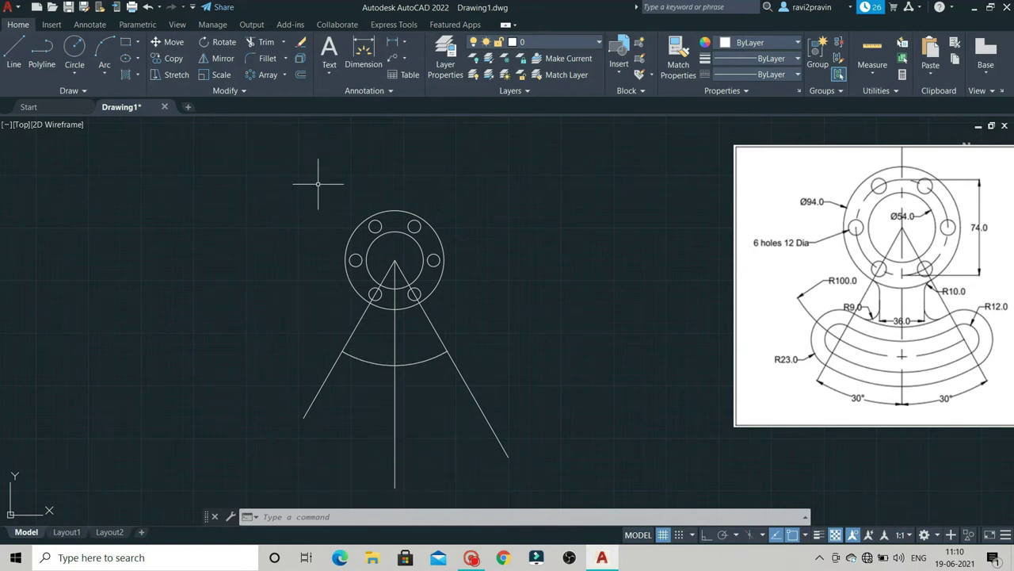
- Offset the 100-radius arc by 12, placing copies on both sides
{"action": "left_click", "coordinate": [301, 74]}
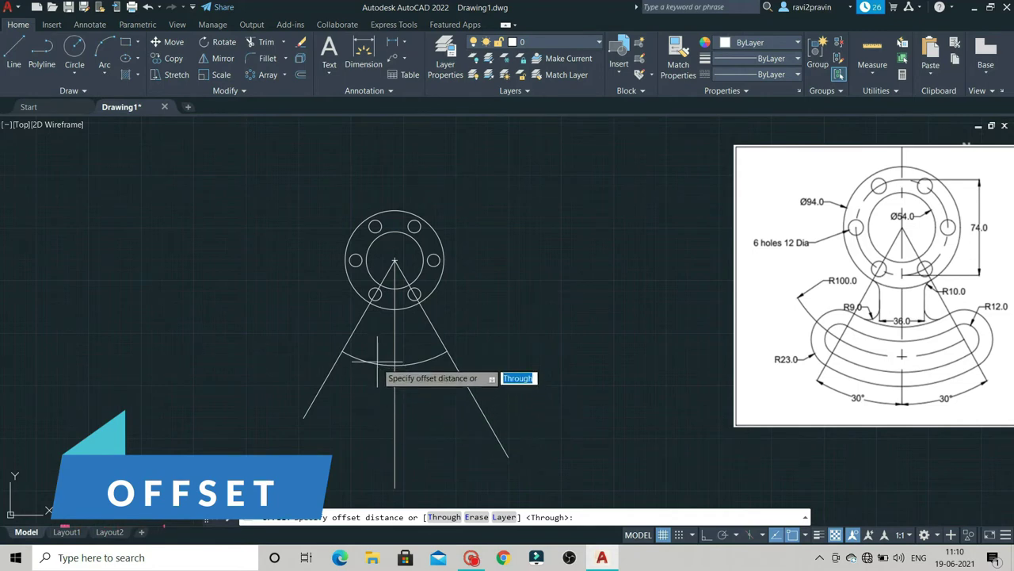
{"action": "left_click", "coordinate": [377, 362]}
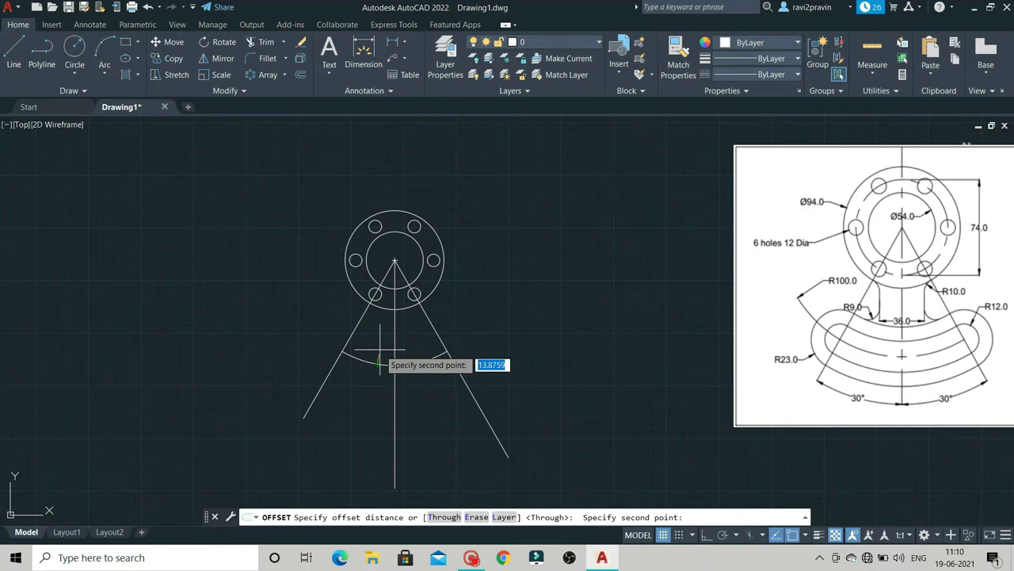
{"action": "type", "text": "12"}
{"action": "key", "text": "Return"}
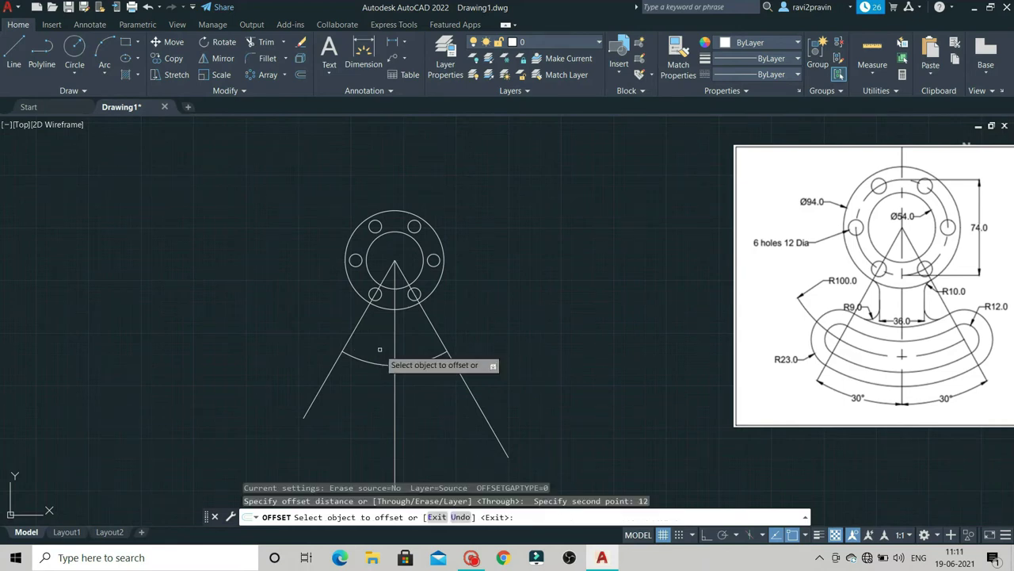
{"action": "left_click", "coordinate": [378, 363]}
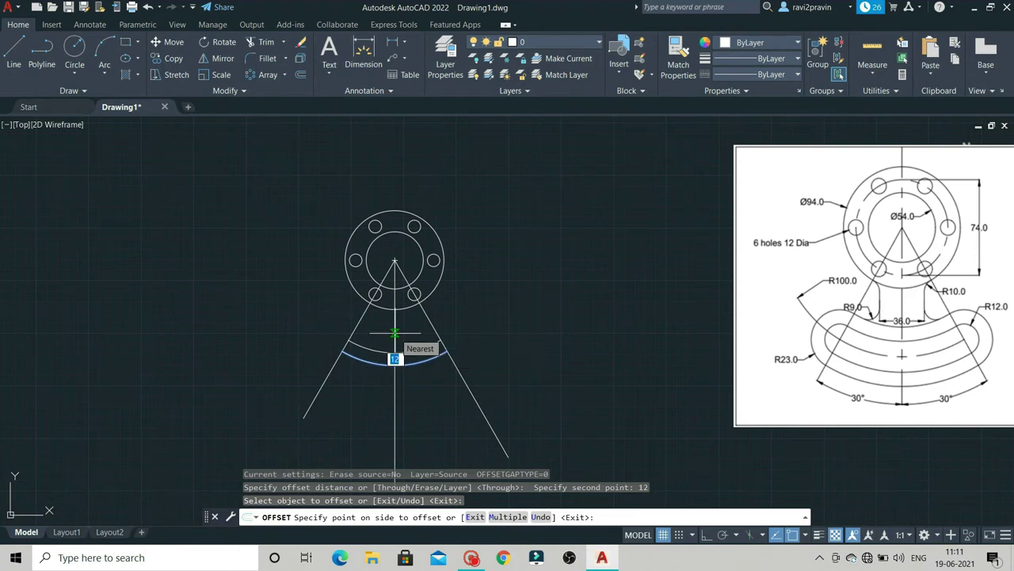
{"action": "left_click", "coordinate": [382, 368]}
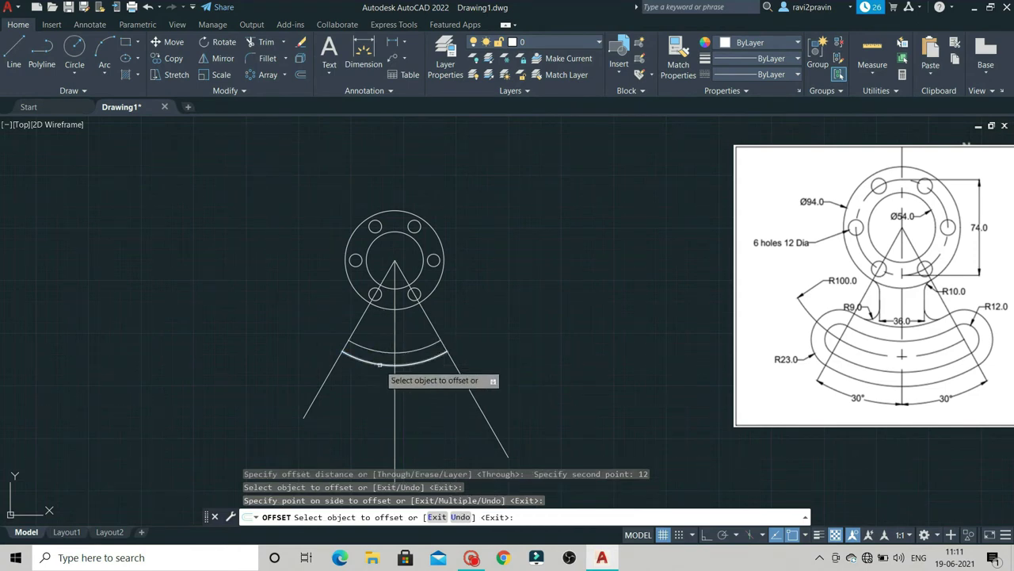
{"action": "left_click", "coordinate": [380, 364]}
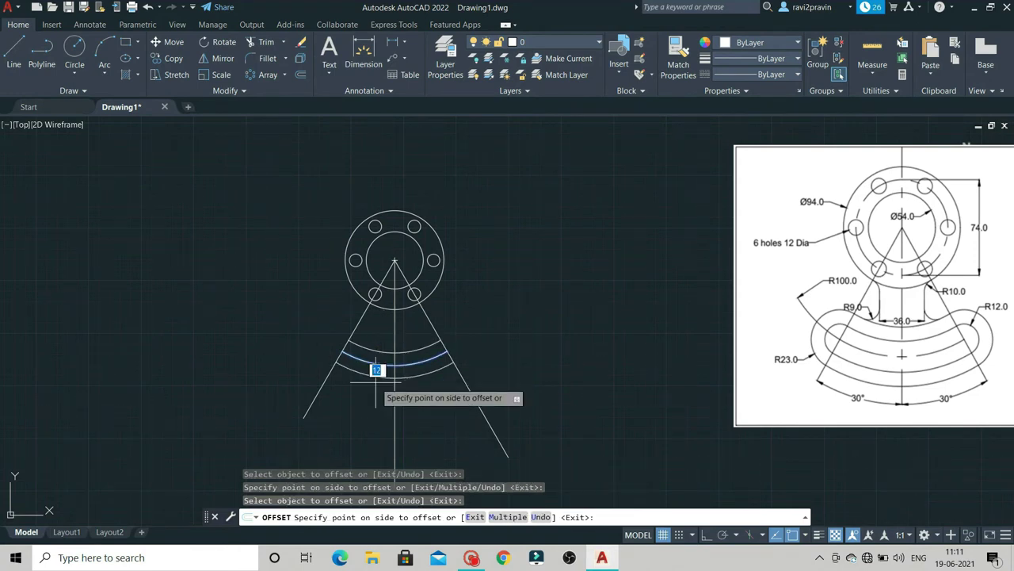
{"action": "left_click", "coordinate": [367, 439]}
{"action": "key", "text": "Return"}
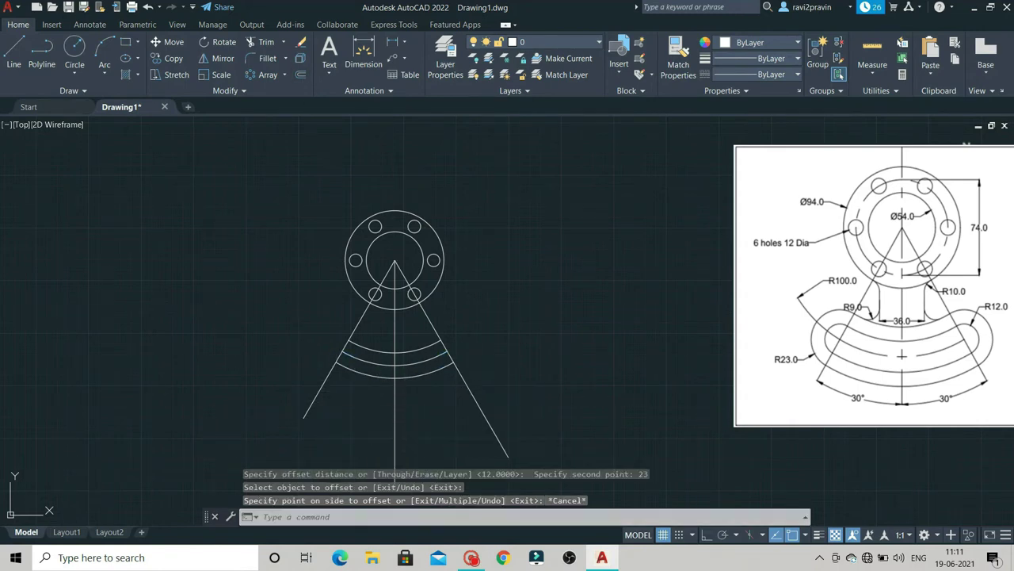
- Offset the arc again by 23, adding more parallel arcs on both sides
{"action": "key", "text": "Return"}
{"action": "left_click", "coordinate": [377, 364]}
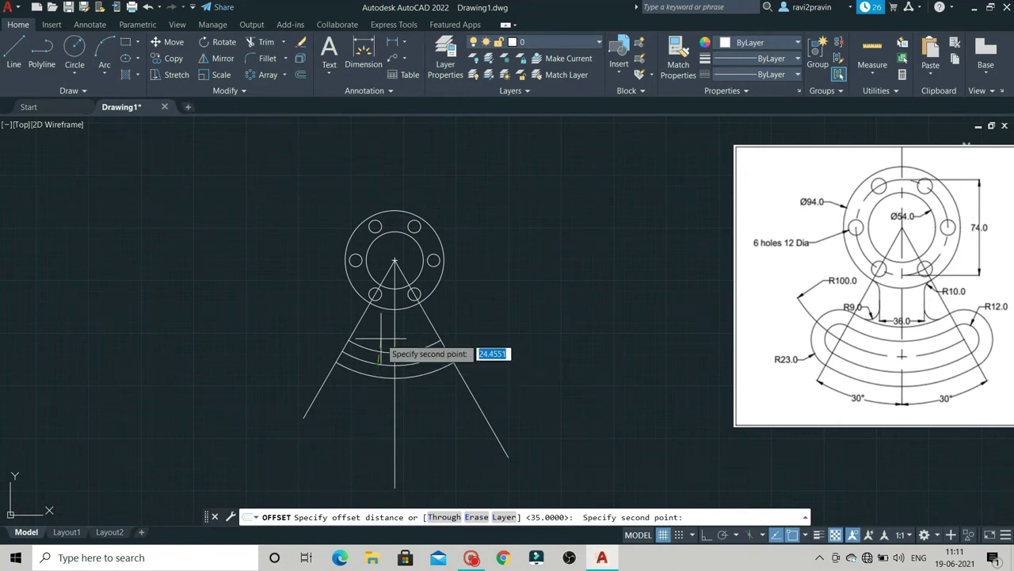
{"action": "type", "text": "23"}
{"action": "key", "text": "Return"}
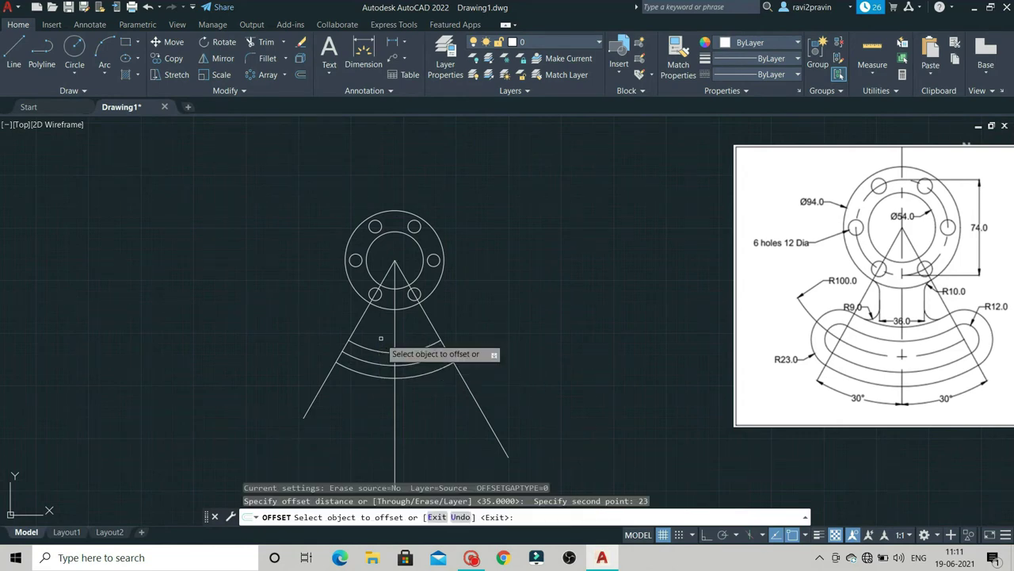
{"action": "left_click", "coordinate": [384, 364]}
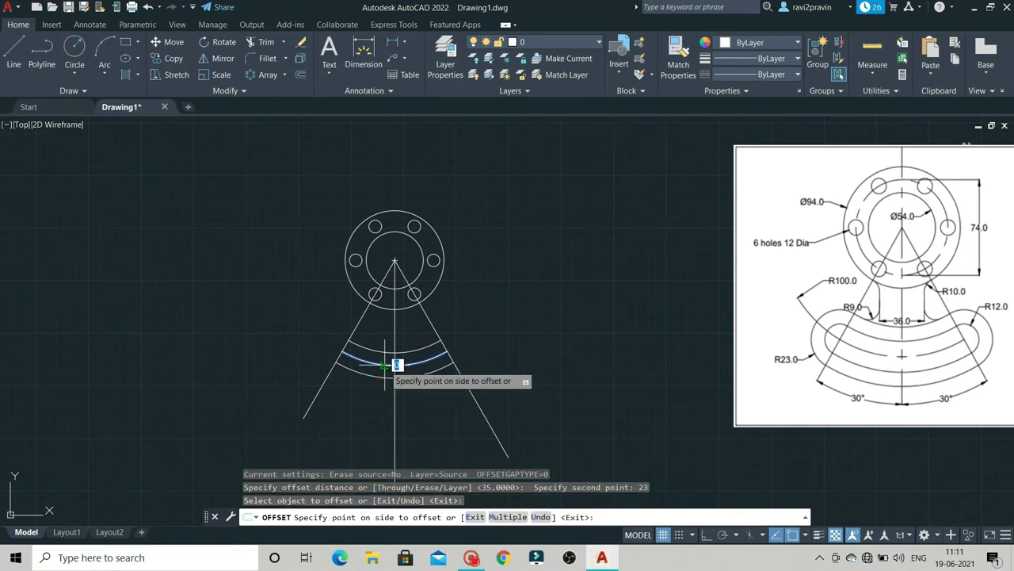
{"action": "left_click", "coordinate": [358, 399]}
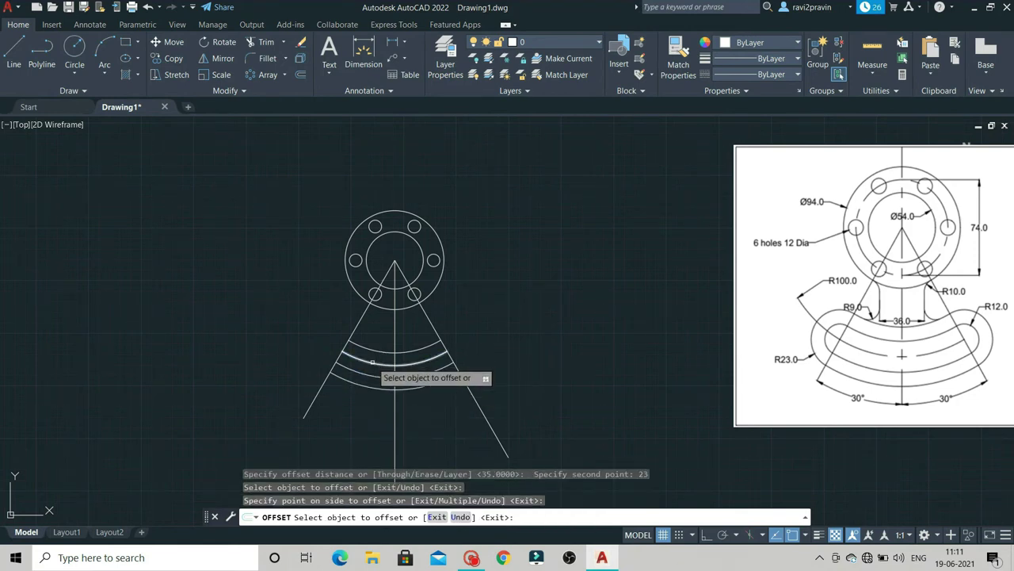
{"action": "left_click", "coordinate": [372, 362]}
{"action": "left_click", "coordinate": [397, 355]}
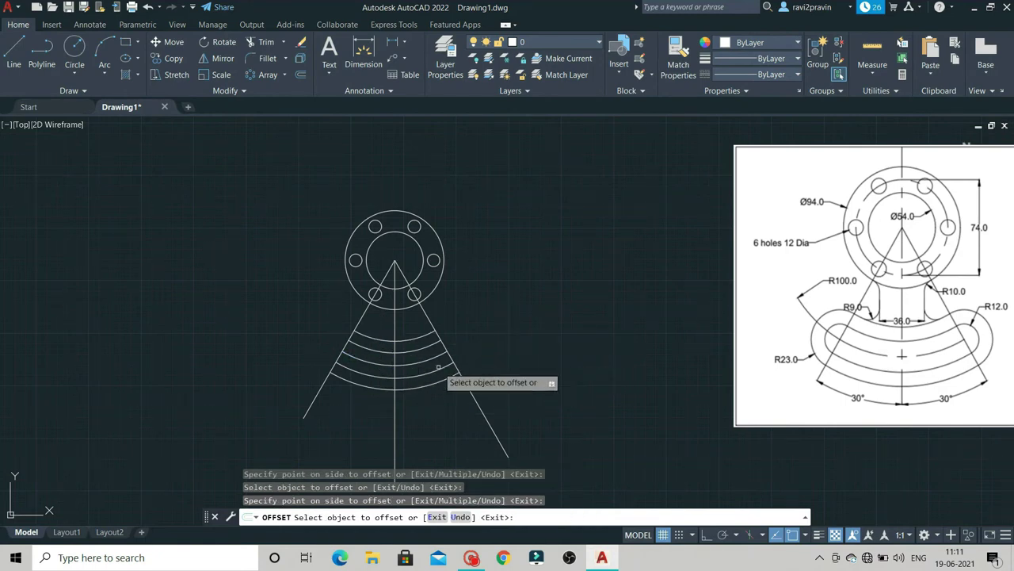
{"action": "key", "text": "Escape"}
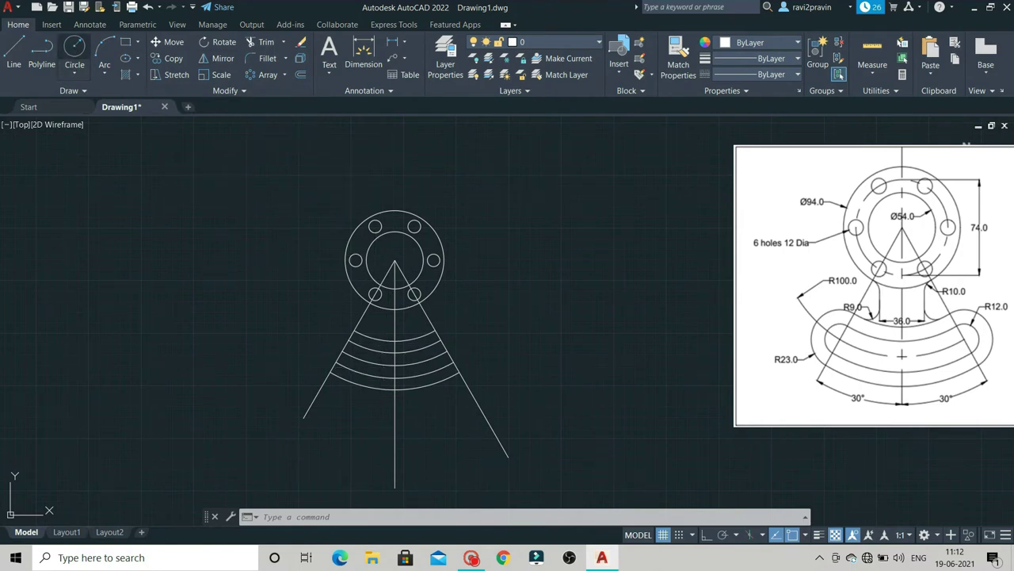
- Draw radius 12 and 23 circles centred where the right slanting line meets the middle arc
{"action": "left_click", "coordinate": [75, 48]}
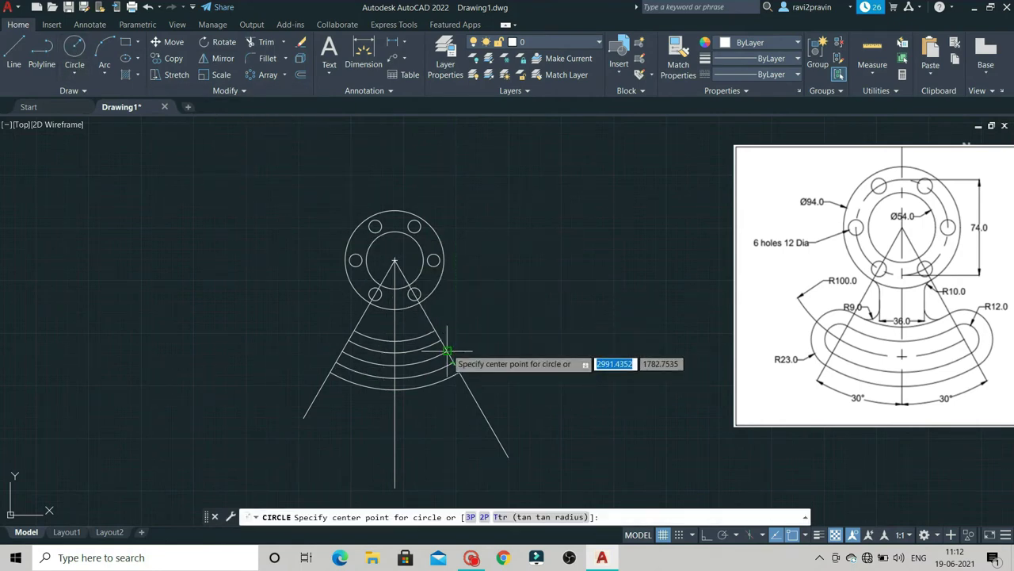
{"action": "left_click", "coordinate": [448, 350]}
{"action": "type", "text": "12"}
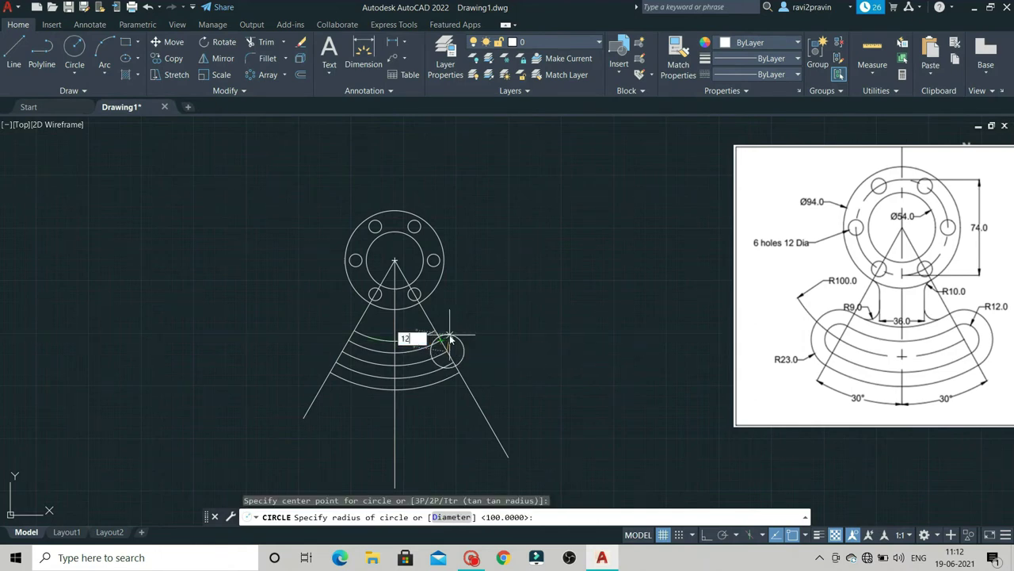
{"action": "key", "text": "Return"}
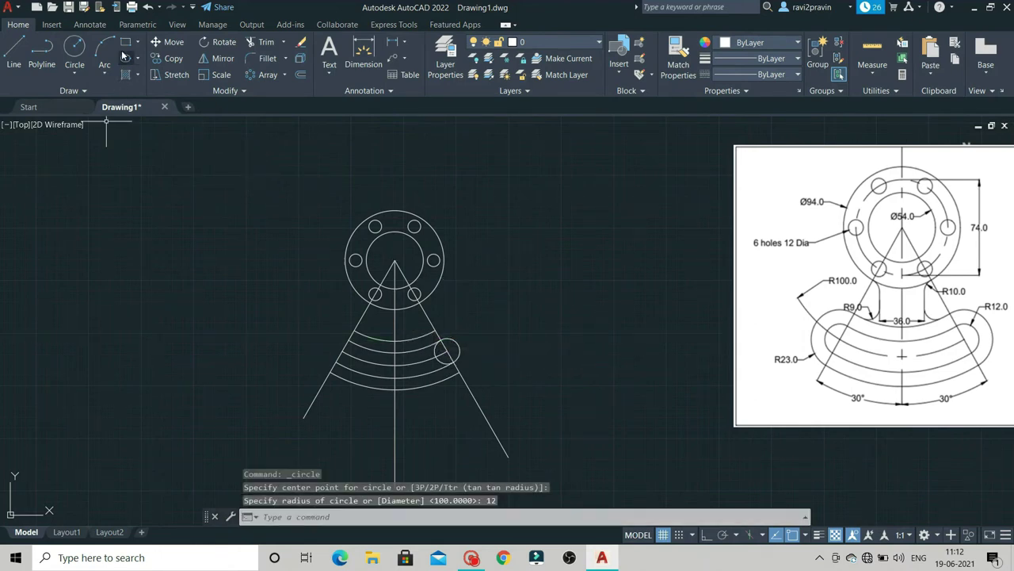
{"action": "left_click", "coordinate": [74, 49]}
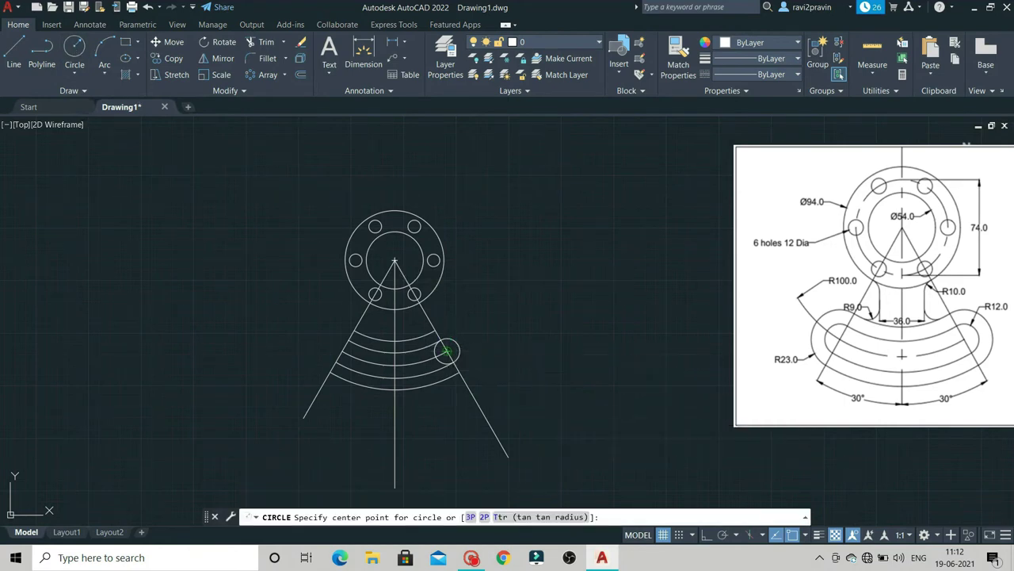
{"action": "left_click", "coordinate": [449, 349]}
{"action": "type", "text": "23"}
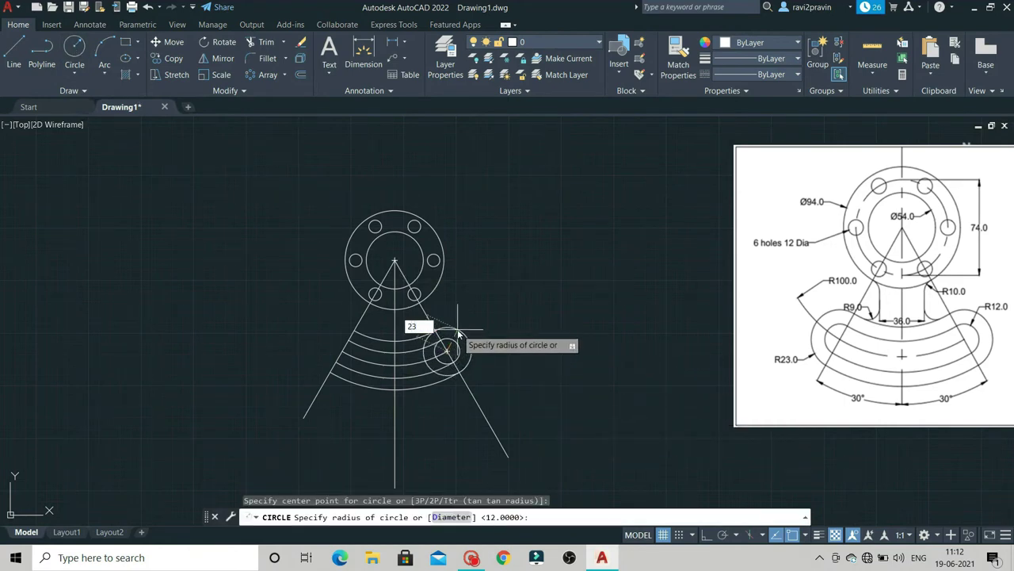
{"action": "key", "text": "Return"}
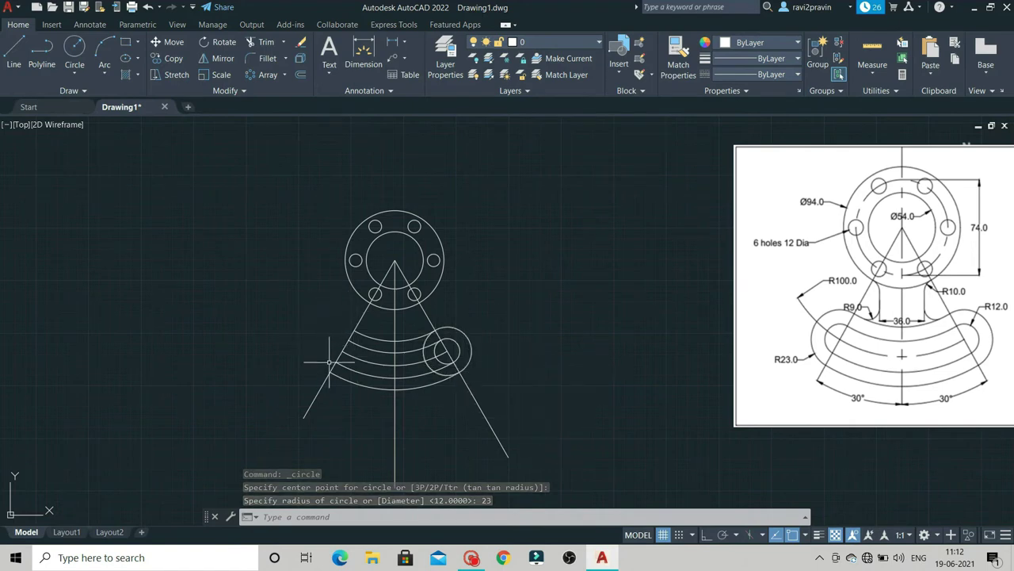
- Mirror the radius 12 and 23 circles across the vertical centre line, keeping the originals
{"action": "left_click", "coordinate": [212, 59]}
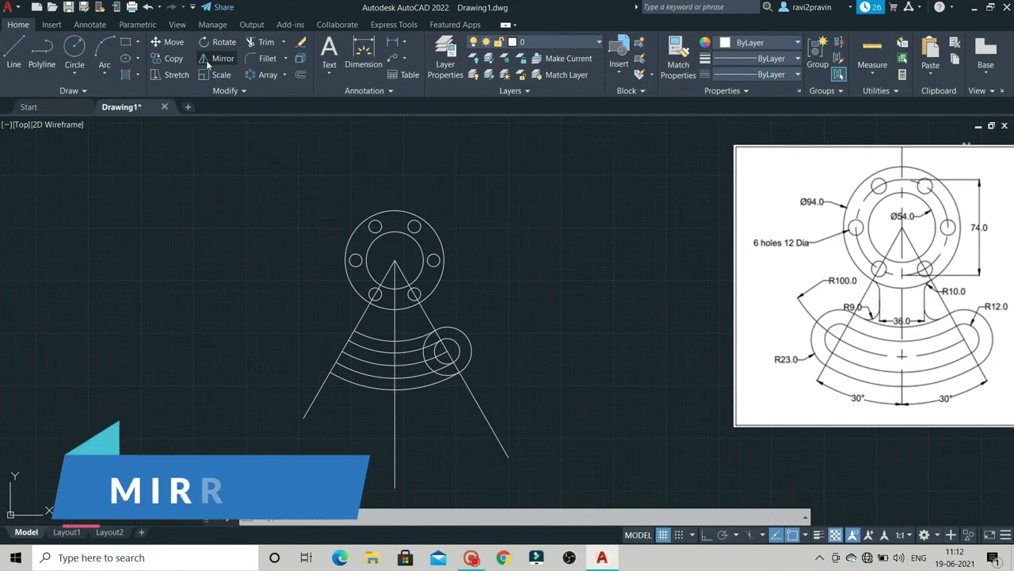
{"action": "left_click", "coordinate": [457, 341]}
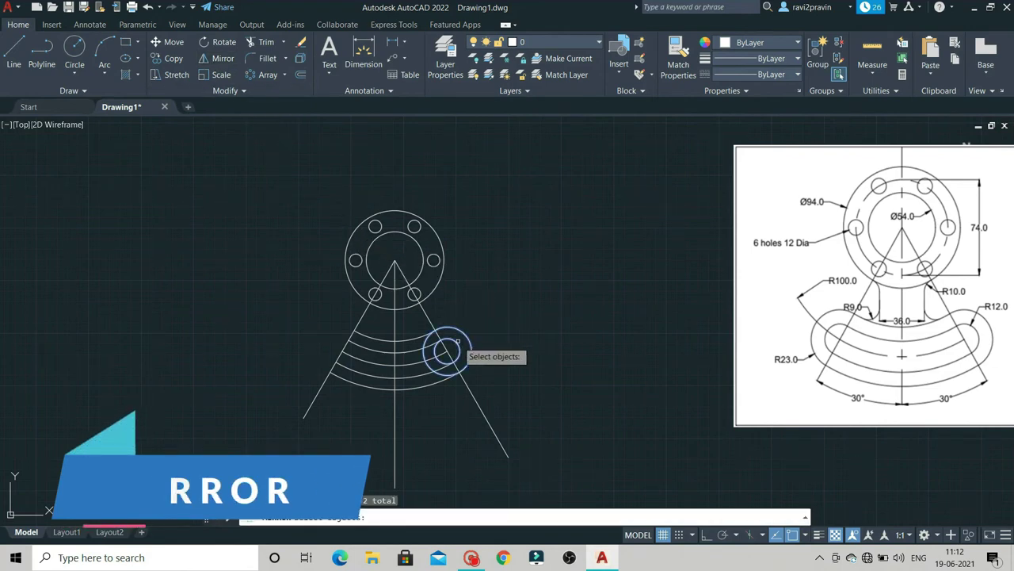
{"action": "key", "text": "Return"}
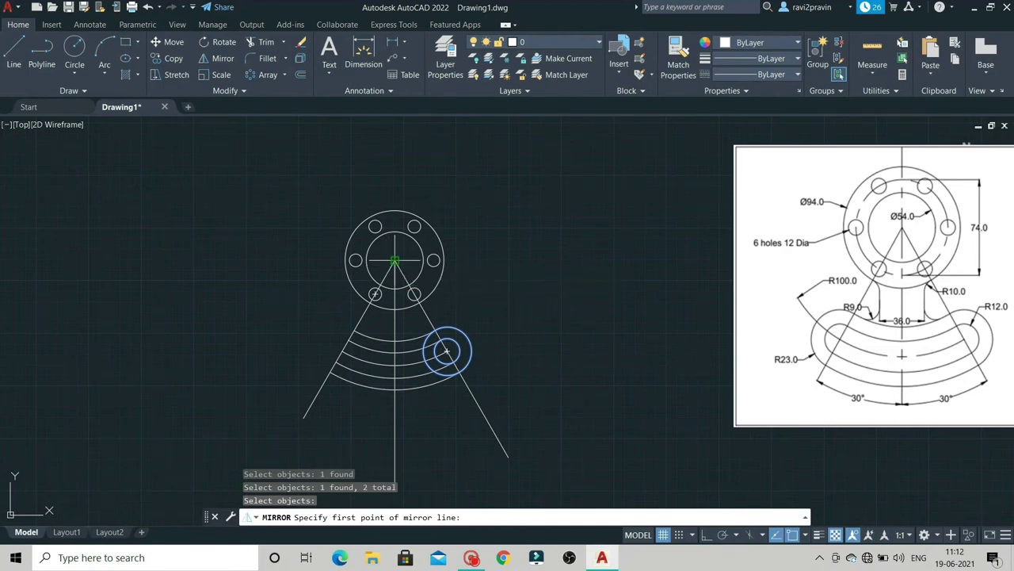
{"action": "left_click", "coordinate": [394, 260]}
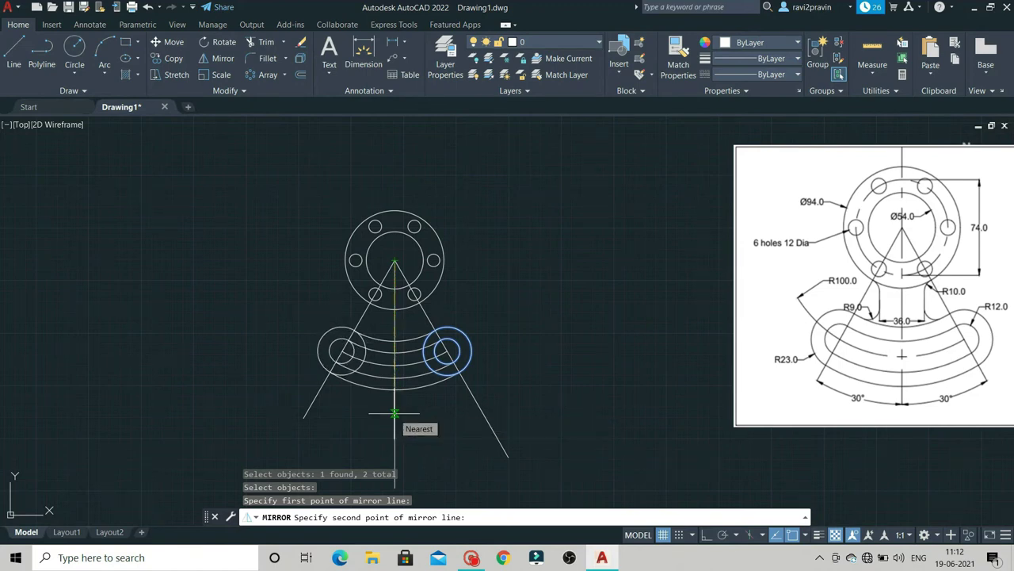
{"action": "left_click", "coordinate": [395, 412]}
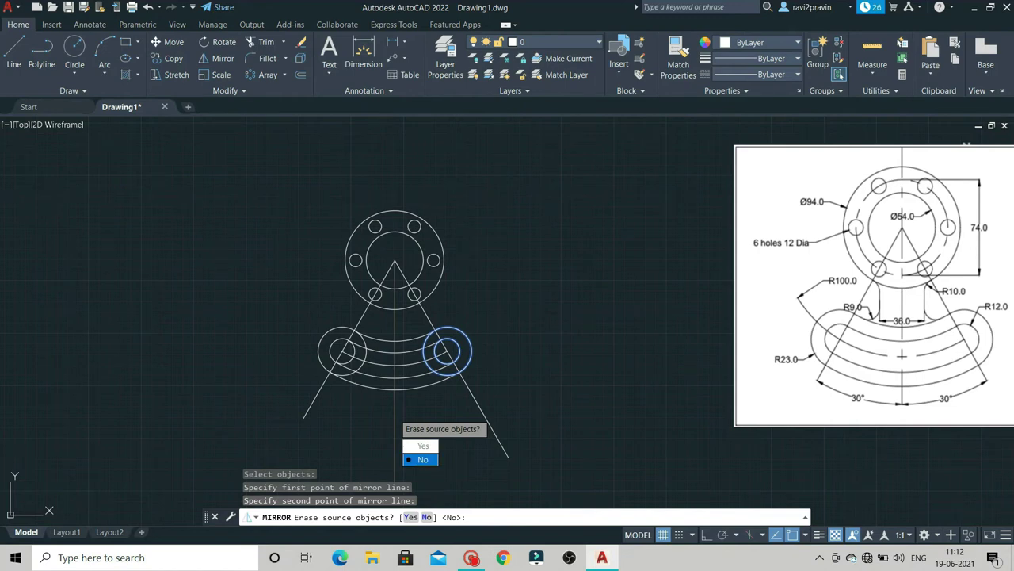
{"action": "left_click", "coordinate": [423, 458]}
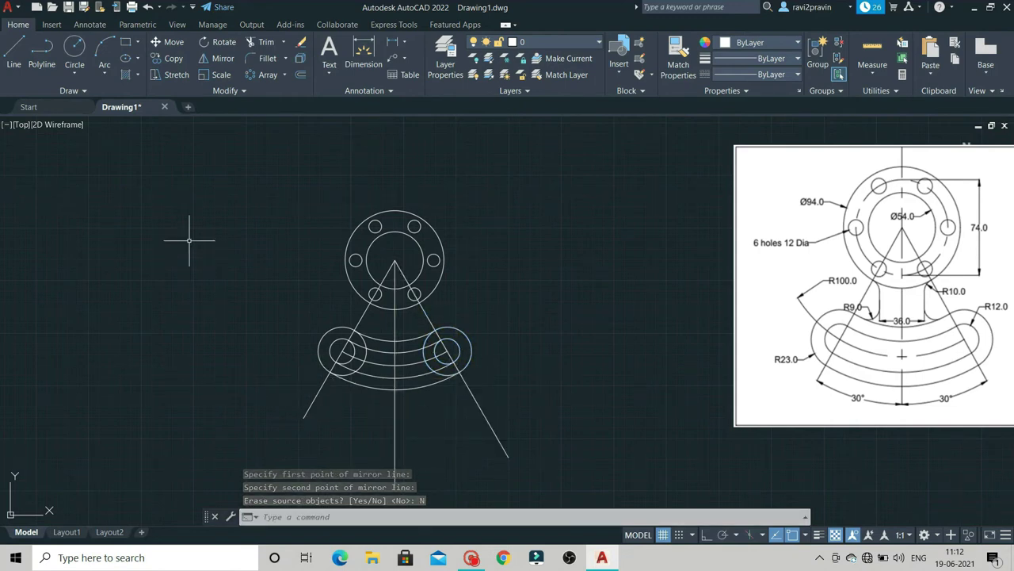
{"action": "scroll", "coordinate": [435, 405], "scroll_direction": "up", "scroll_amount": 2}
{"action": "scroll", "coordinate": [425, 474], "scroll_direction": "down", "scroll_amount": 2}
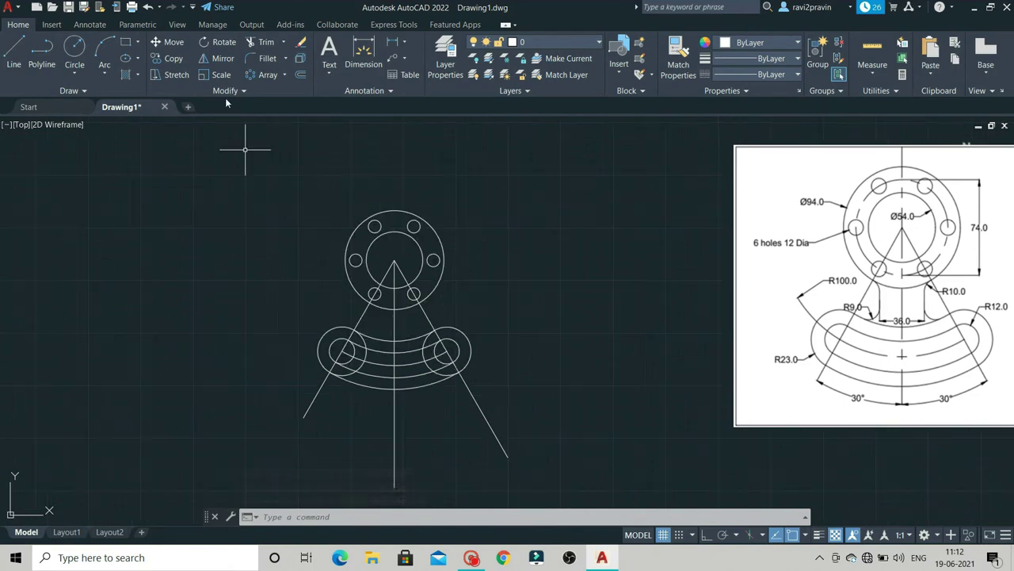
- Trim the leftover small-circle arcs in the left and right lobes into rounded end caps
{"action": "left_click", "coordinate": [262, 42]}
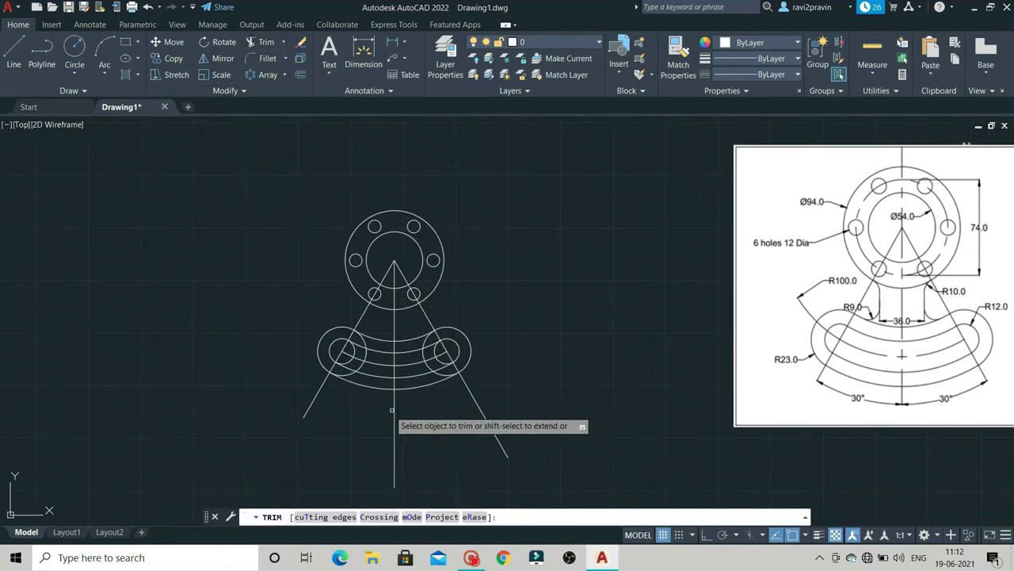
{"action": "scroll", "coordinate": [392, 410], "scroll_direction": "up", "scroll_amount": 2}
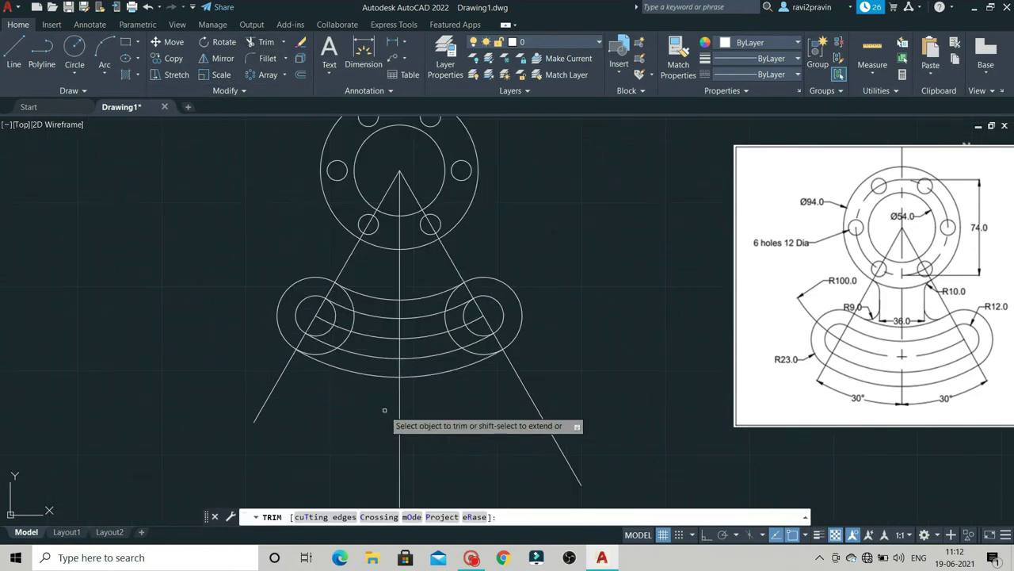
{"action": "left_click", "coordinate": [328, 353]}
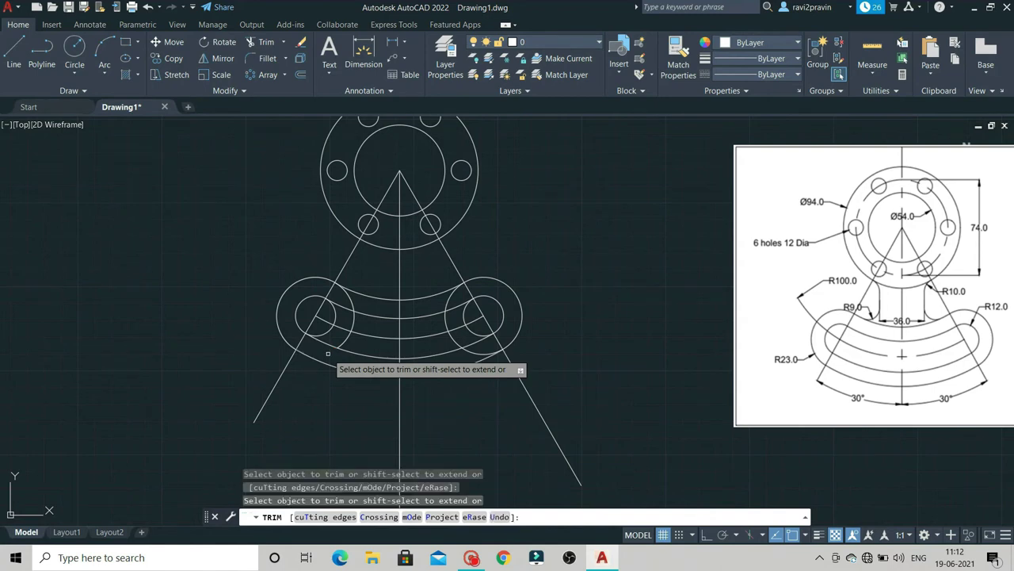
{"action": "left_click", "coordinate": [351, 319]}
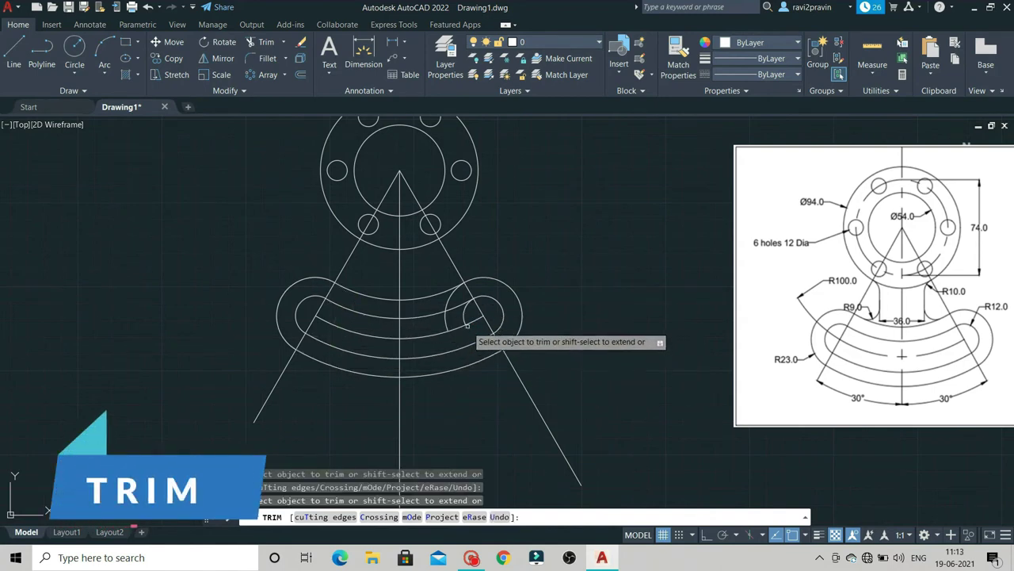
{"action": "left_click", "coordinate": [468, 323]}
{"action": "key", "text": "Escape"}
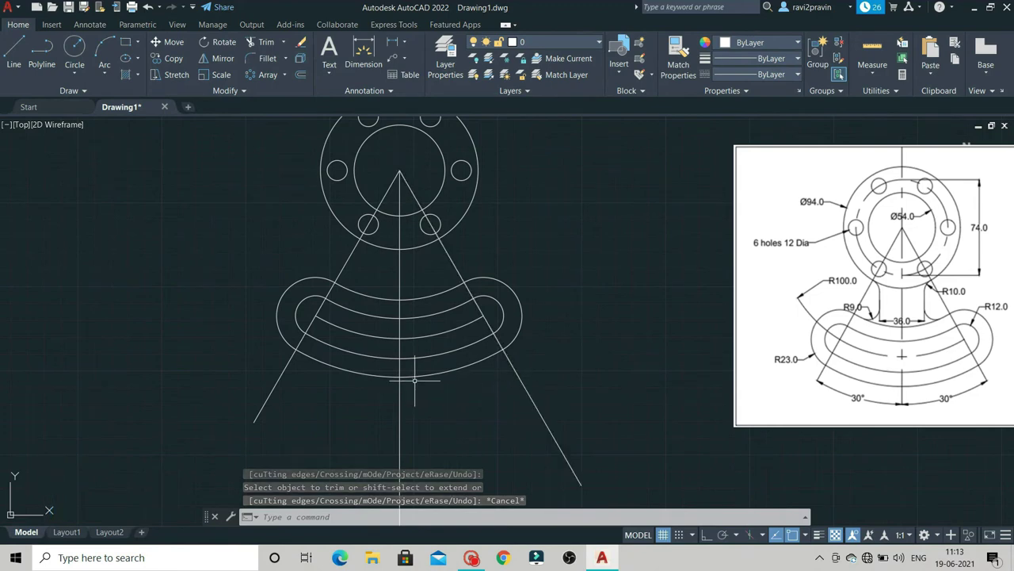
{"action": "scroll", "coordinate": [586, 361], "scroll_direction": "up", "scroll_amount": 1}
{"action": "scroll", "coordinate": [584, 364], "scroll_direction": "down", "scroll_amount": 1}
{"action": "scroll", "coordinate": [594, 333], "scroll_direction": "down", "scroll_amount": 3}
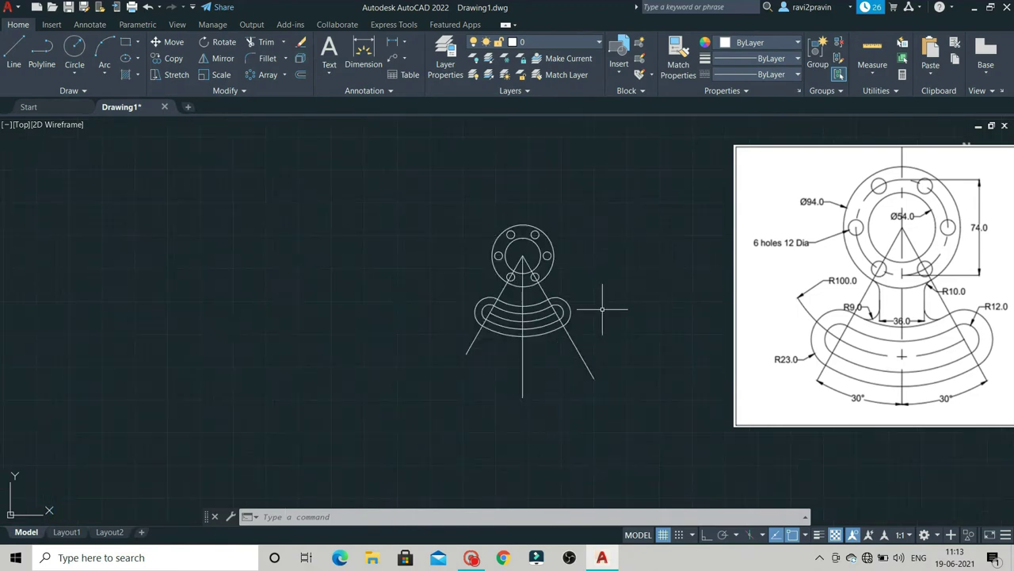
{"action": "scroll", "coordinate": [638, 270], "scroll_direction": "up", "scroll_amount": 4}
{"action": "scroll", "coordinate": [662, 428], "scroll_direction": "up", "scroll_amount": 1}
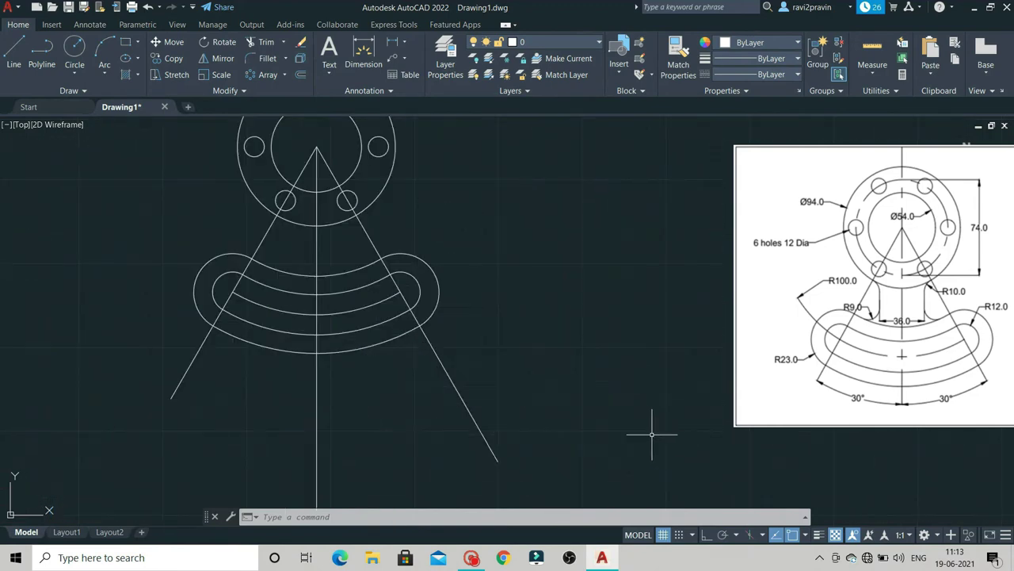
{"action": "scroll", "coordinate": [651, 434], "scroll_direction": "down", "scroll_amount": 3}
{"action": "scroll", "coordinate": [627, 412], "scroll_direction": "up", "scroll_amount": 3}
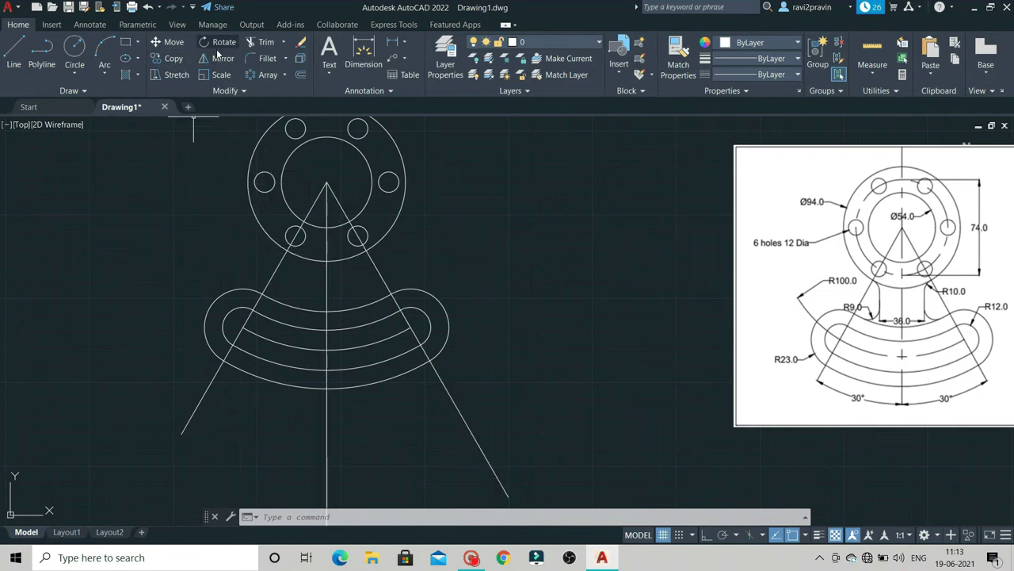
- Set up an Offset with distance 18, retrying after a failed first attempt
{"action": "left_click", "coordinate": [300, 74]}
{"action": "left_click", "coordinate": [326, 286]}
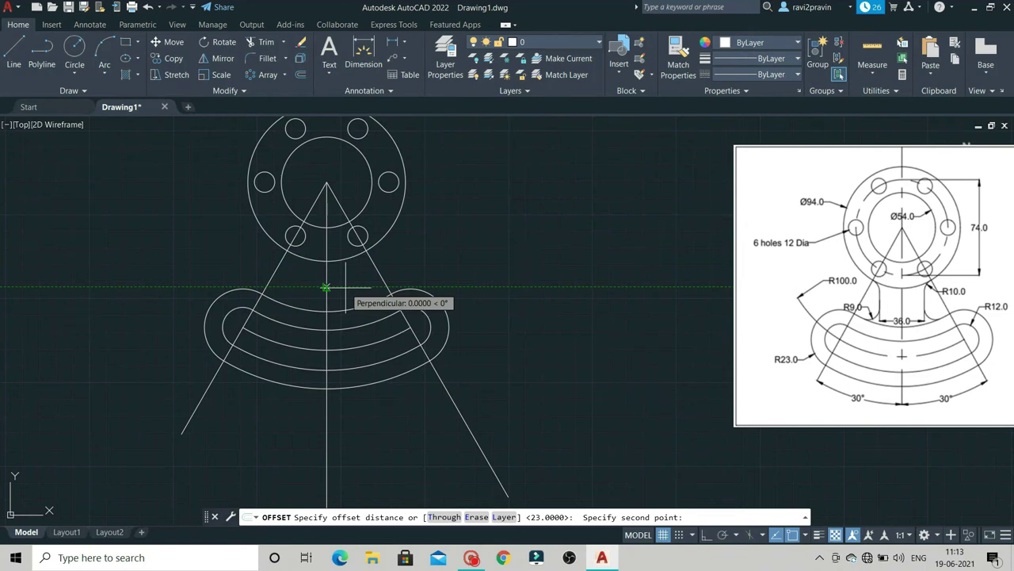
{"action": "type", "text": "18"}
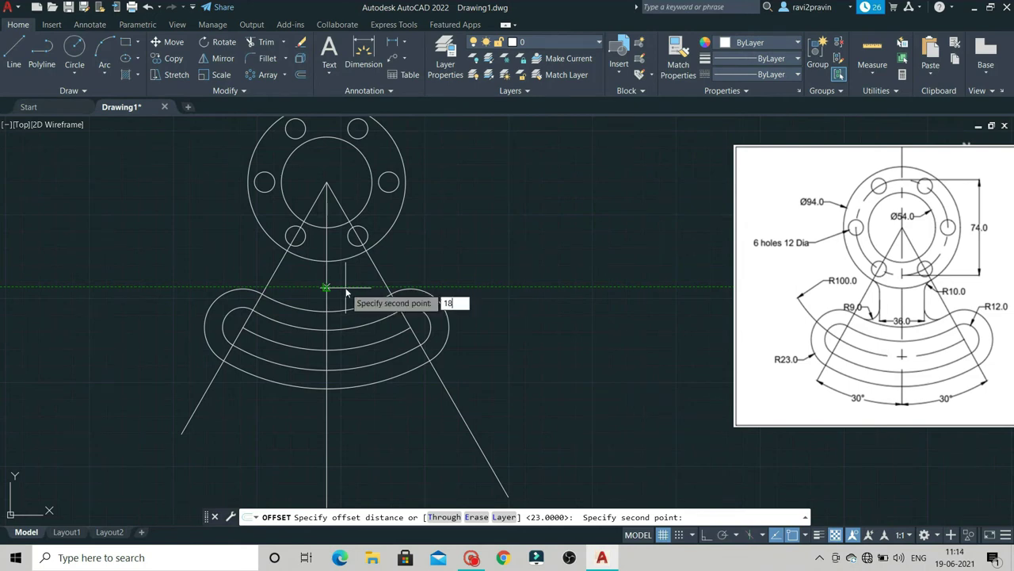
{"action": "key", "text": "Return"}
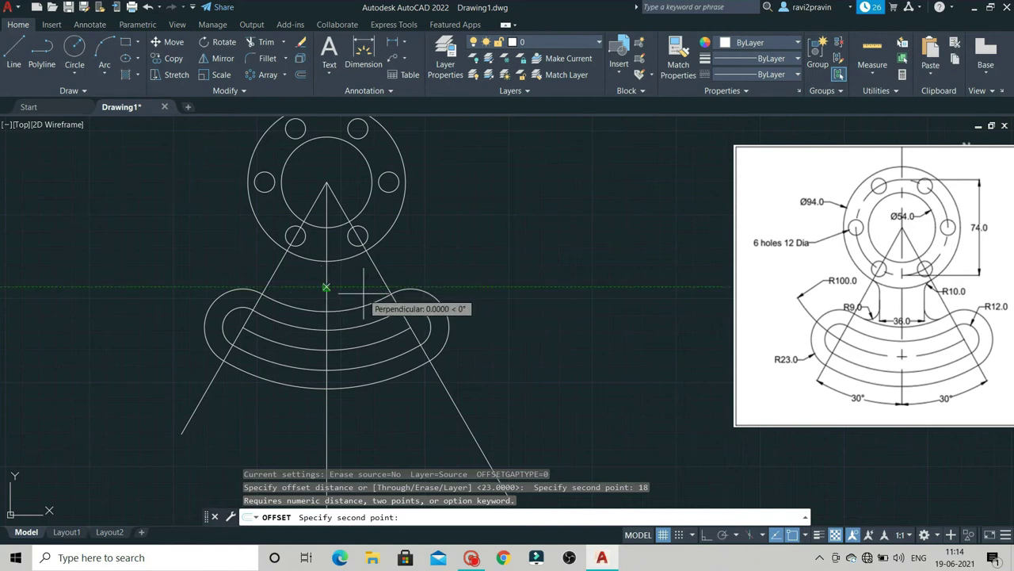
{"action": "key", "text": "Escape"}
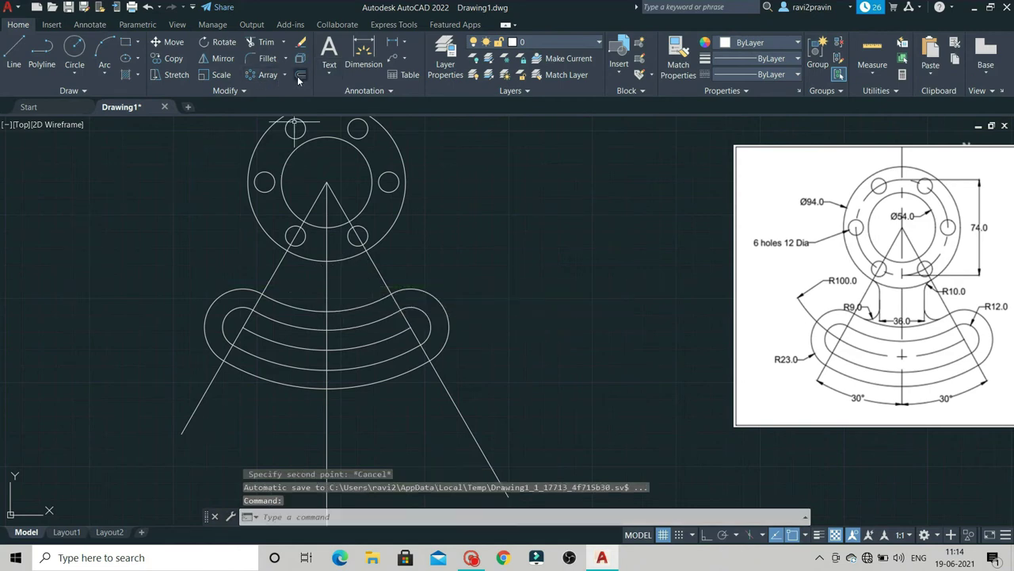
{"action": "left_click", "coordinate": [300, 74]}
{"action": "left_click", "coordinate": [325, 294]}
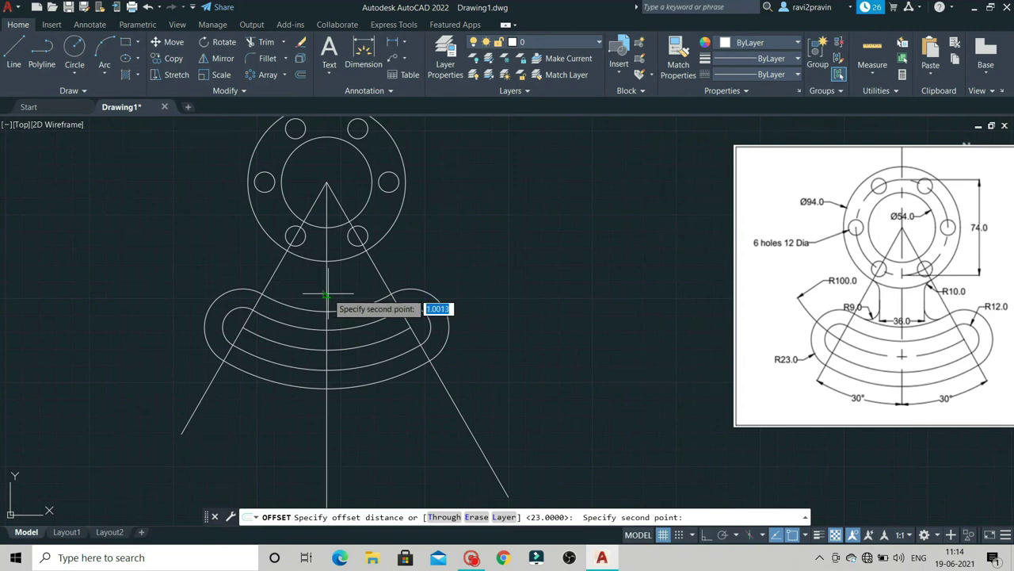
{"action": "type", "text": "18"}
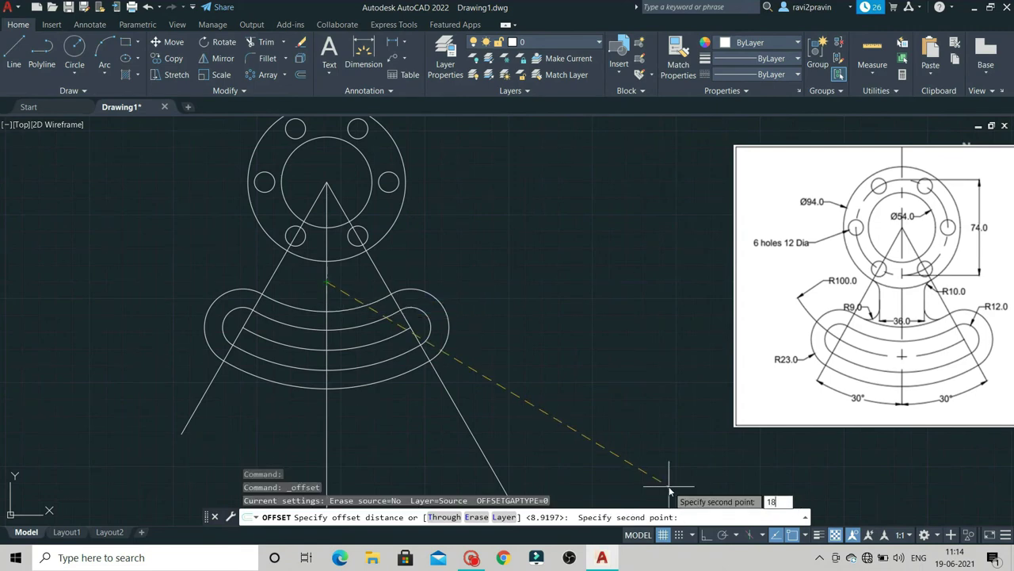
{"action": "key", "text": "Return"}
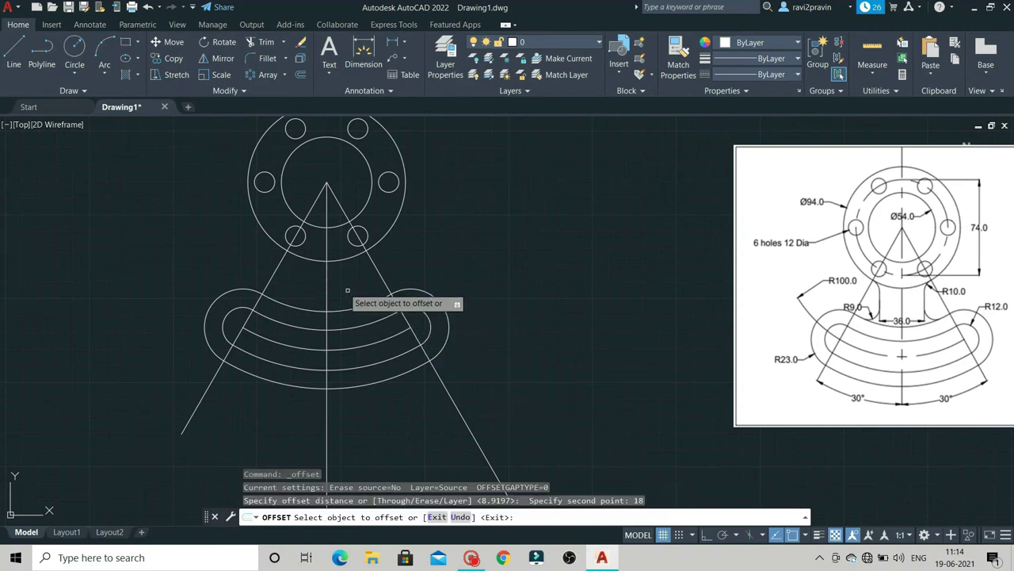
- Offset the vertical centre line 18 units to the right and to the left
{"action": "left_click", "coordinate": [326, 279]}
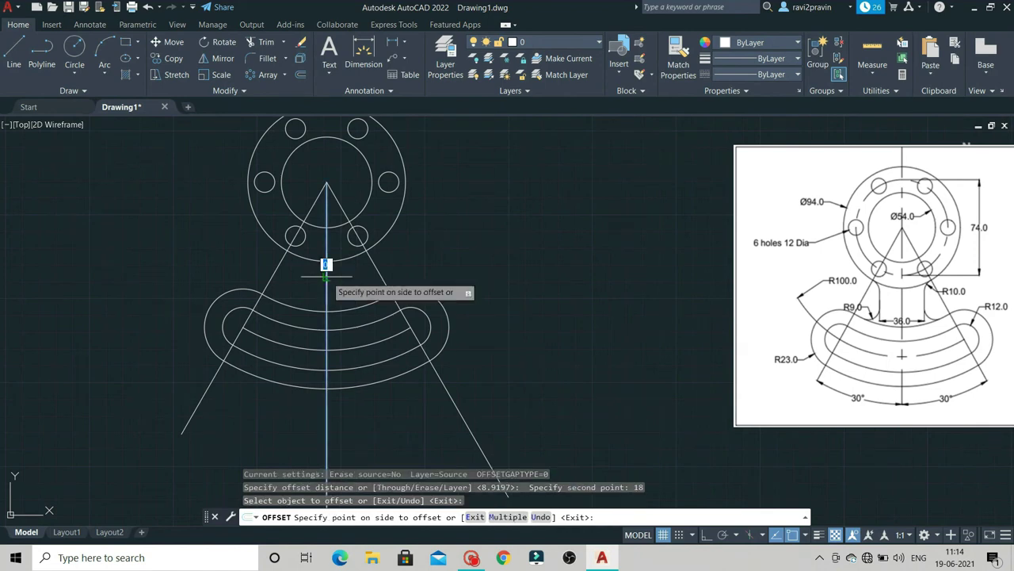
{"action": "left_click", "coordinate": [345, 281]}
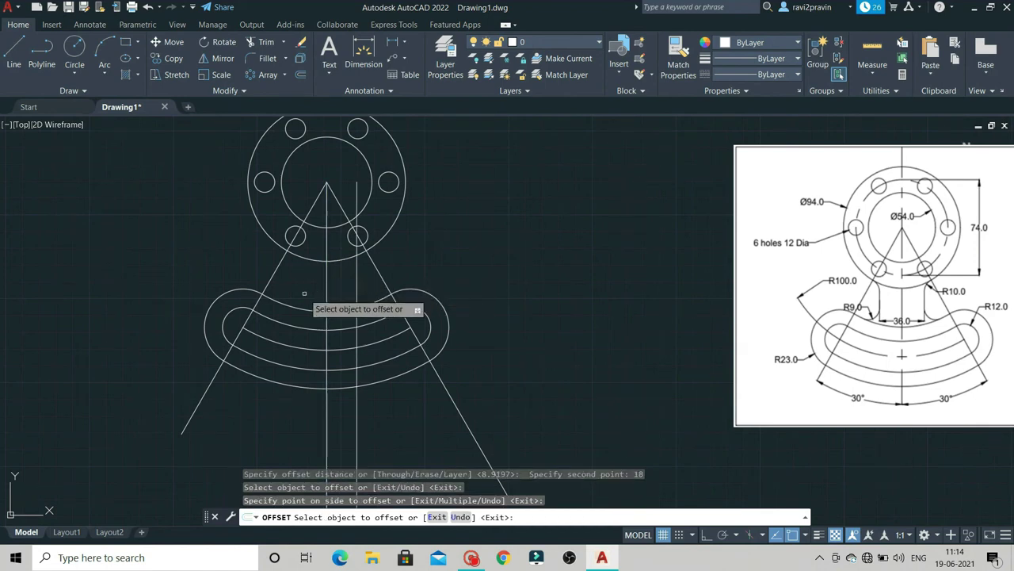
{"action": "left_click", "coordinate": [326, 287]}
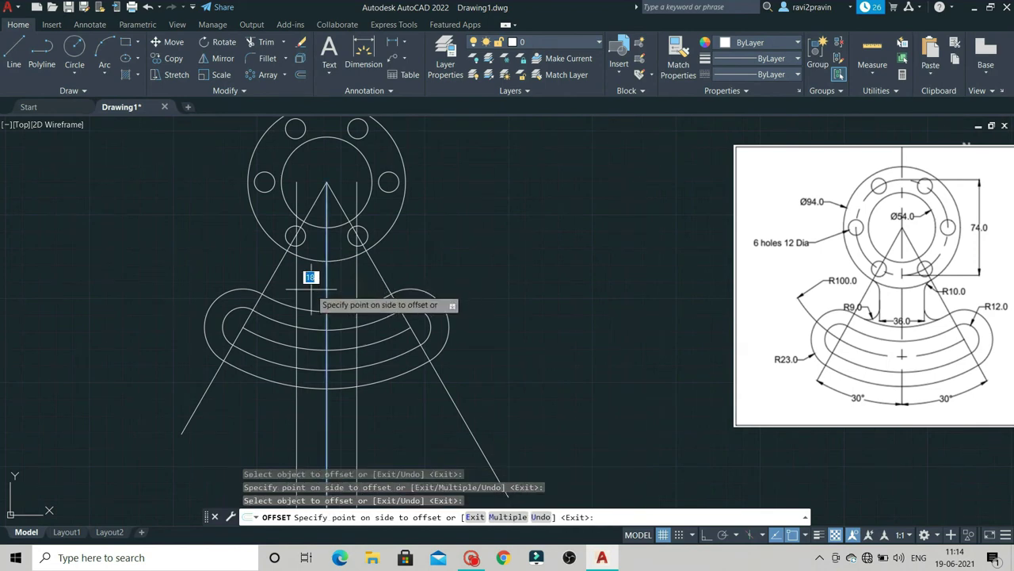
{"action": "left_click", "coordinate": [311, 287]}
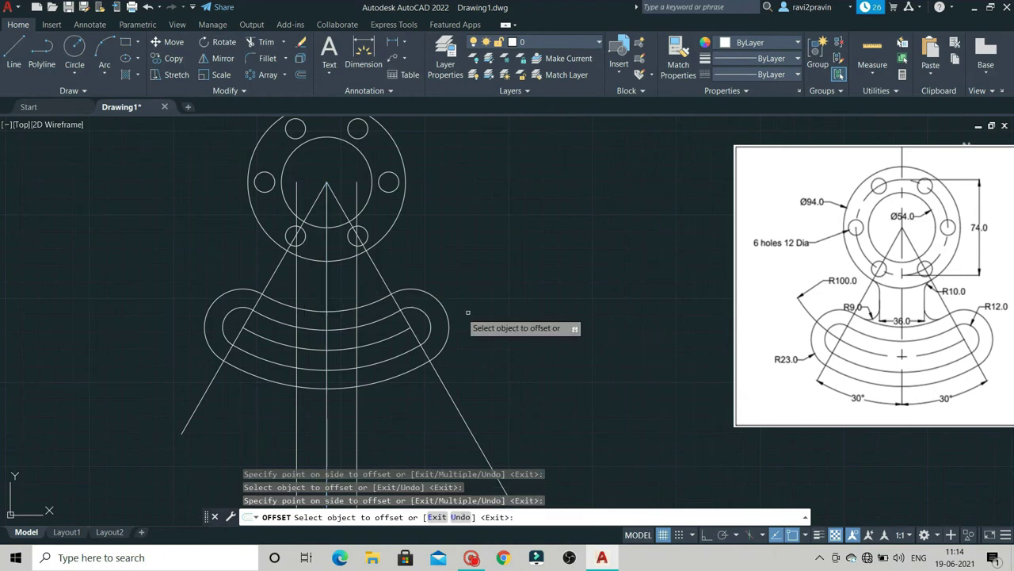
{"action": "key", "text": "Escape"}
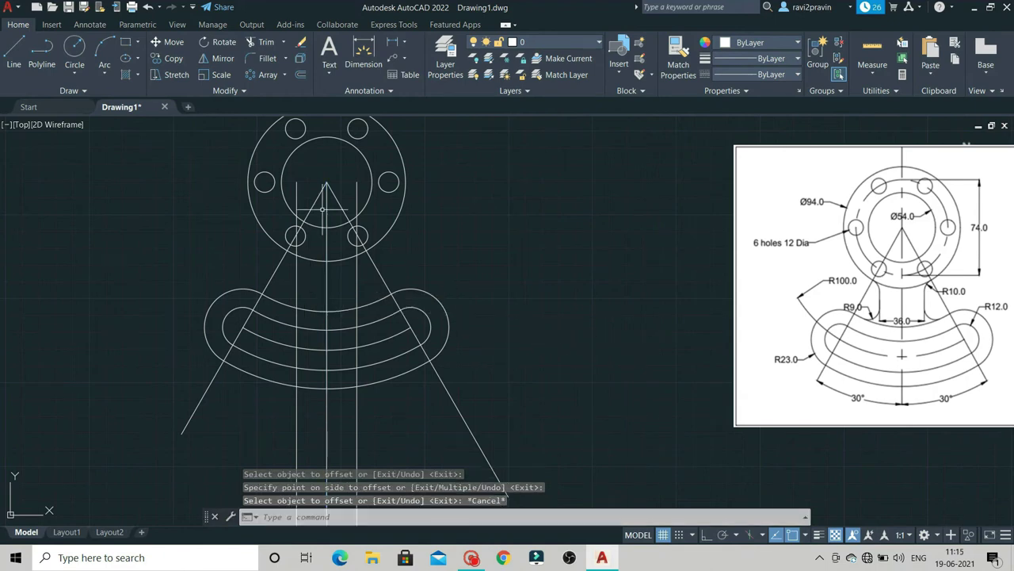
- Trim the two neck lines inside the flange circle and across the curved band
{"action": "left_click", "coordinate": [262, 44]}
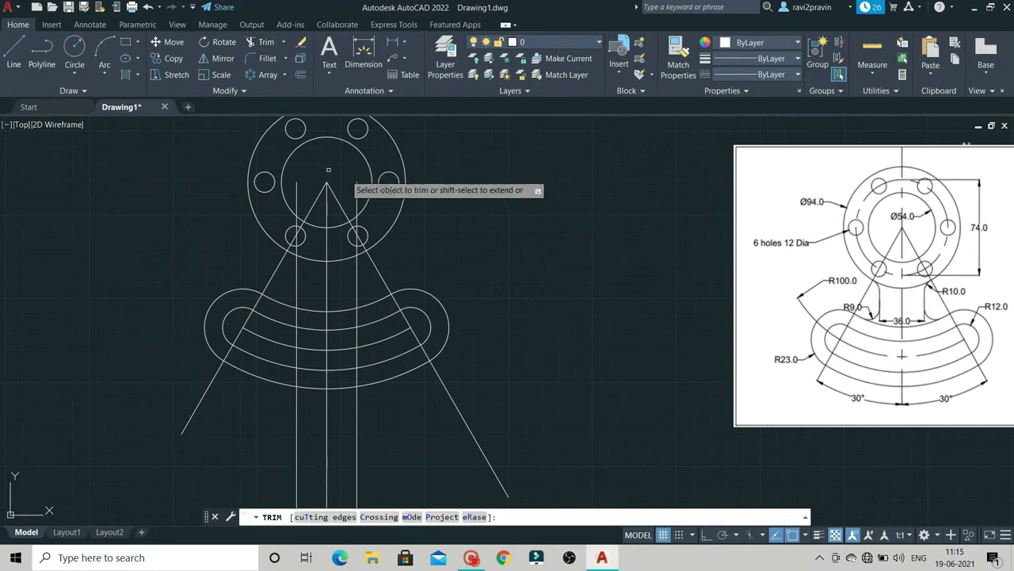
{"action": "scroll", "coordinate": [363, 177], "scroll_direction": "up", "scroll_amount": 4}
{"action": "left_click", "coordinate": [346, 196]}
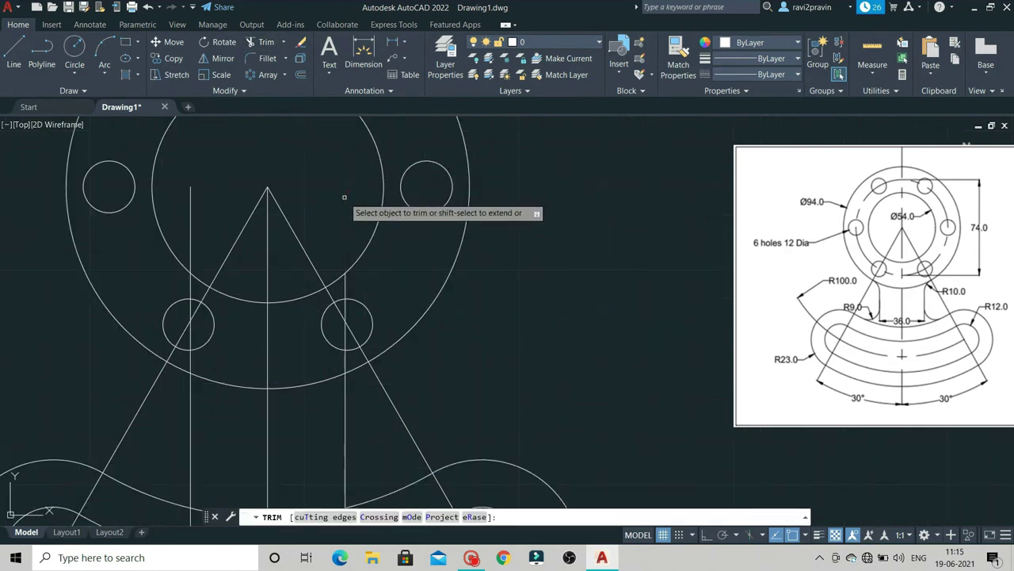
{"action": "scroll", "coordinate": [237, 340], "scroll_direction": "down", "scroll_amount": 3}
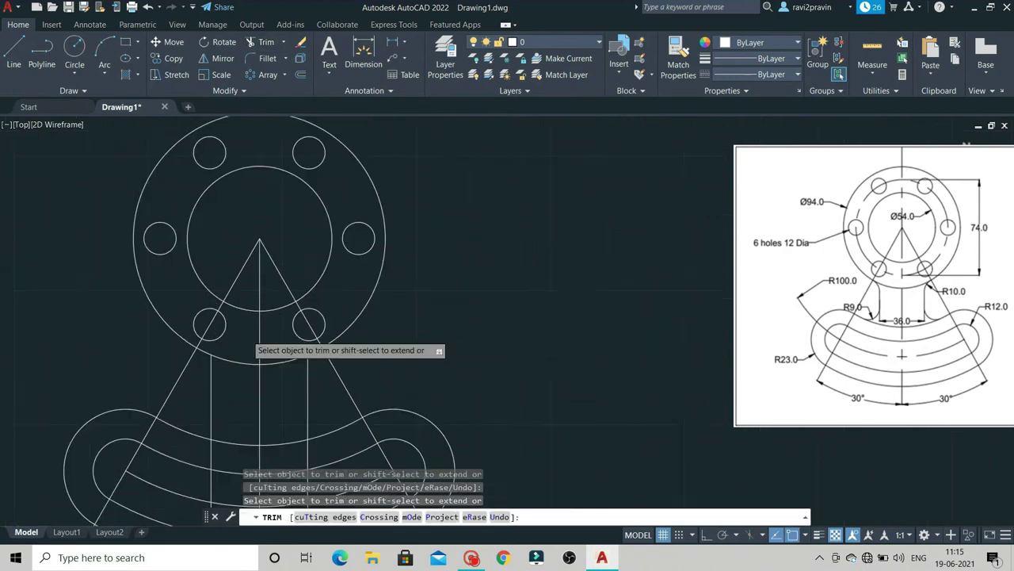
{"action": "scroll", "coordinate": [150, 371], "scroll_direction": "up", "scroll_amount": 4}
{"action": "left_click_drag", "start_coordinate": [150, 382], "coordinate": [153, 210]}
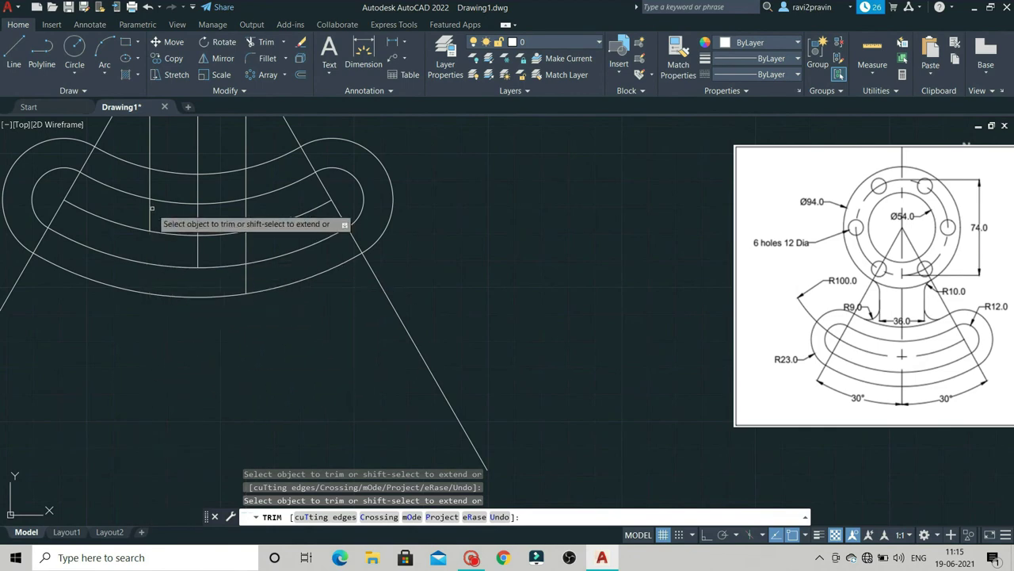
{"action": "left_click", "coordinate": [244, 222]}
{"action": "left_click_drag", "start_coordinate": [216, 230], "coordinate": [242, 279]}
{"action": "scroll", "coordinate": [242, 279], "scroll_direction": "down", "scroll_amount": 2}
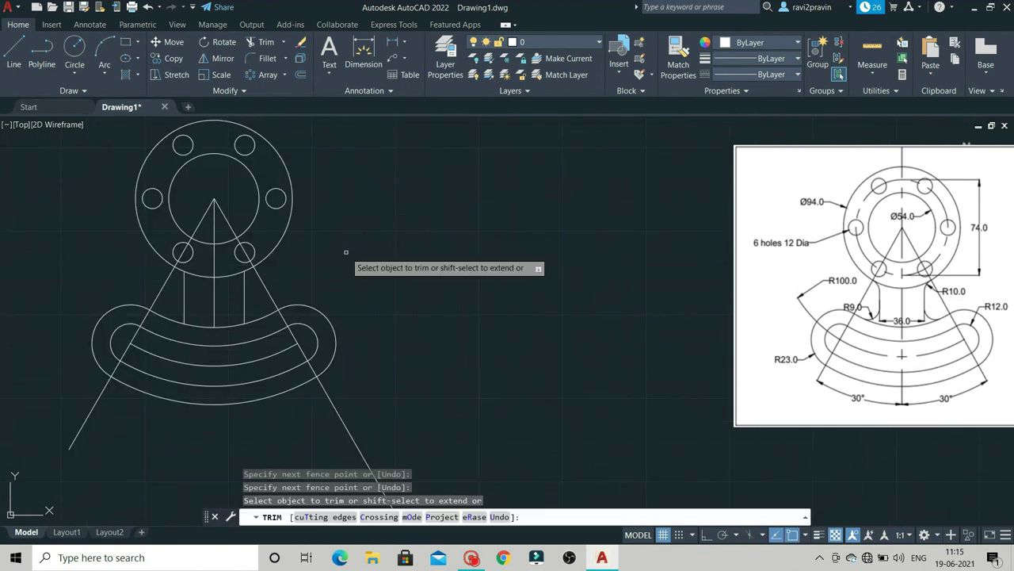
{"action": "key", "text": "Escape"}
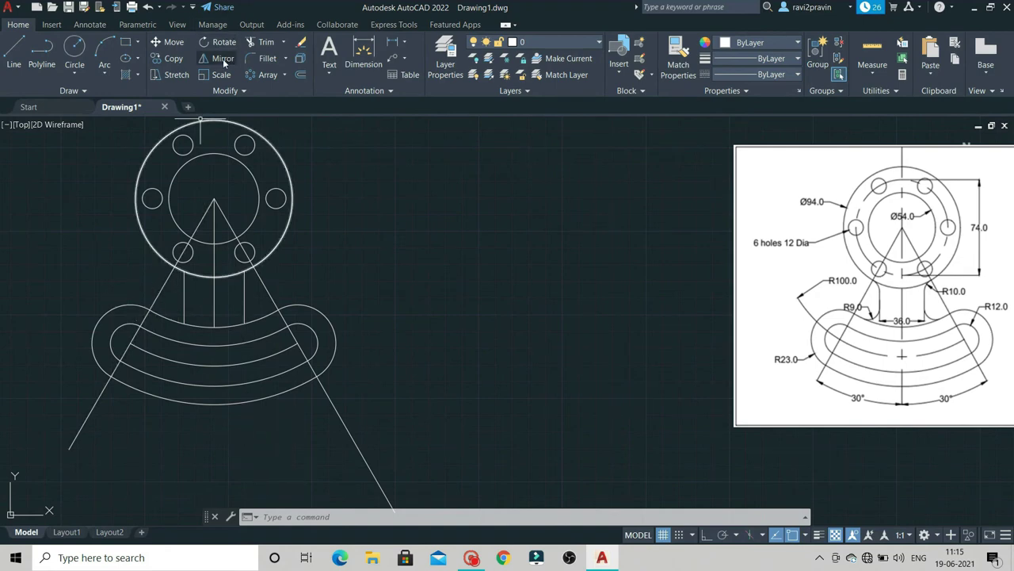
- Fillet the right vertical neck line into the outer flange circle with radius 10
{"action": "left_click", "coordinate": [266, 64]}
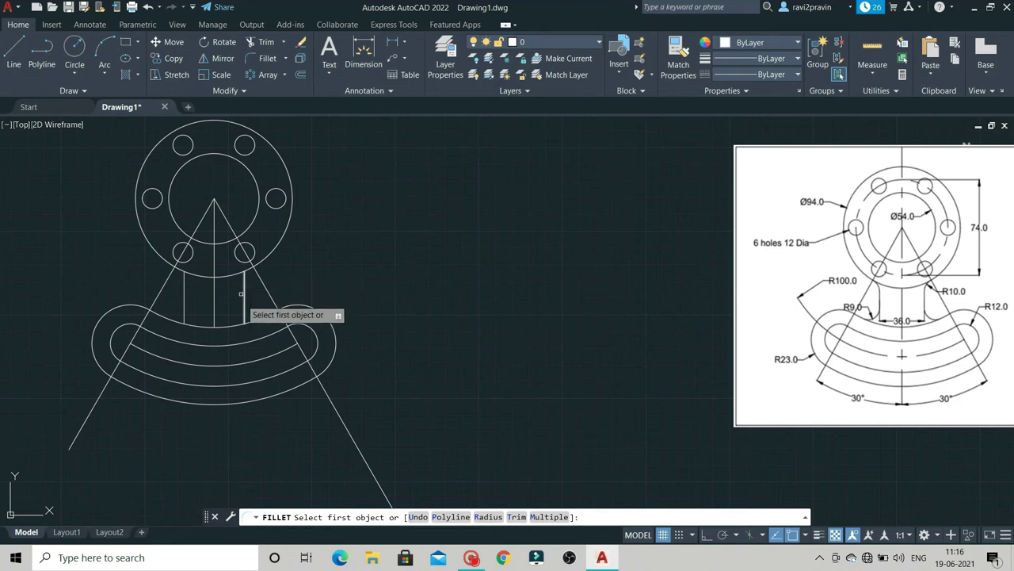
{"action": "left_click", "coordinate": [488, 516]}
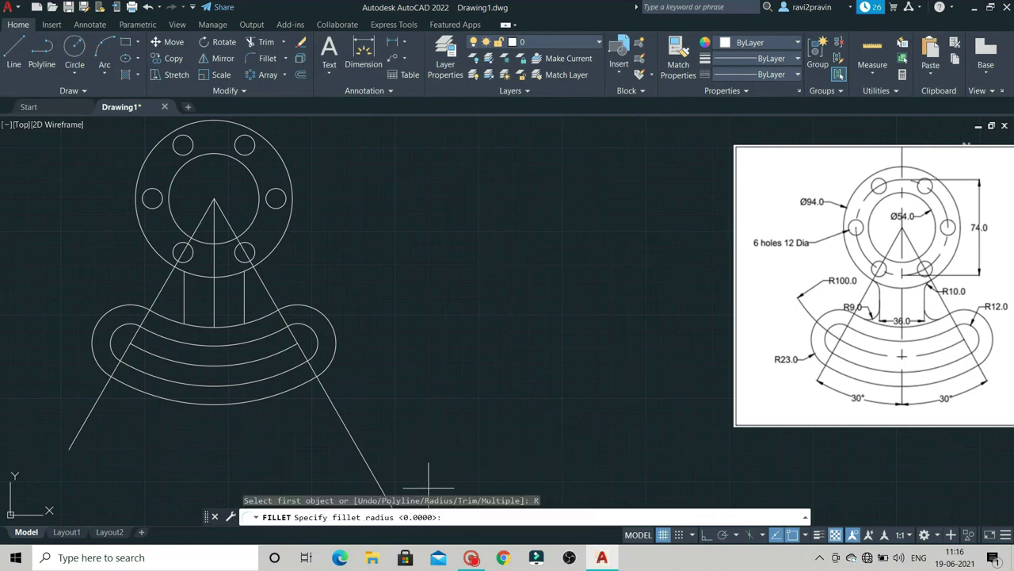
{"action": "type", "text": "10"}
{"action": "key", "text": "Return"}
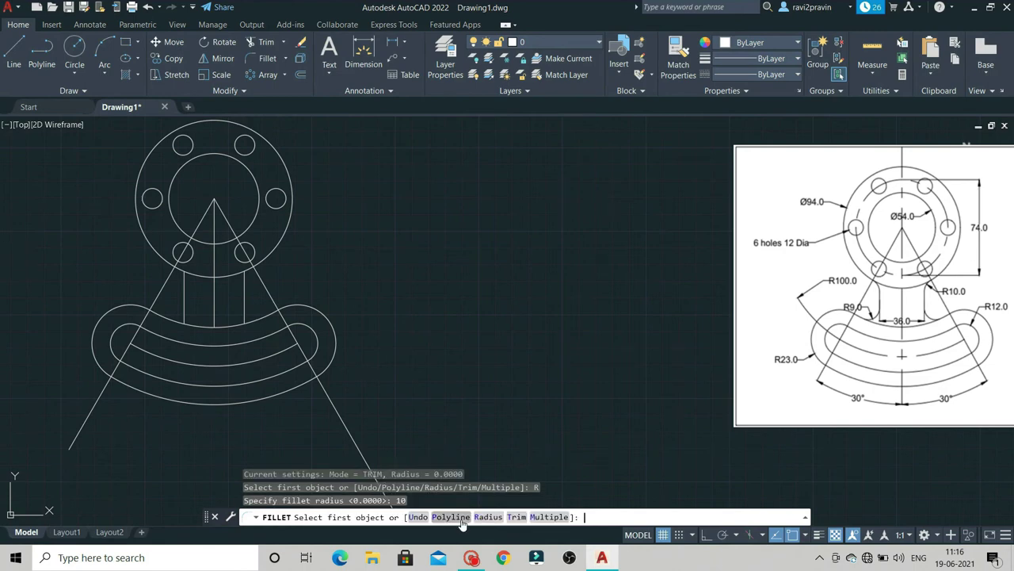
{"action": "left_click", "coordinate": [243, 288]}
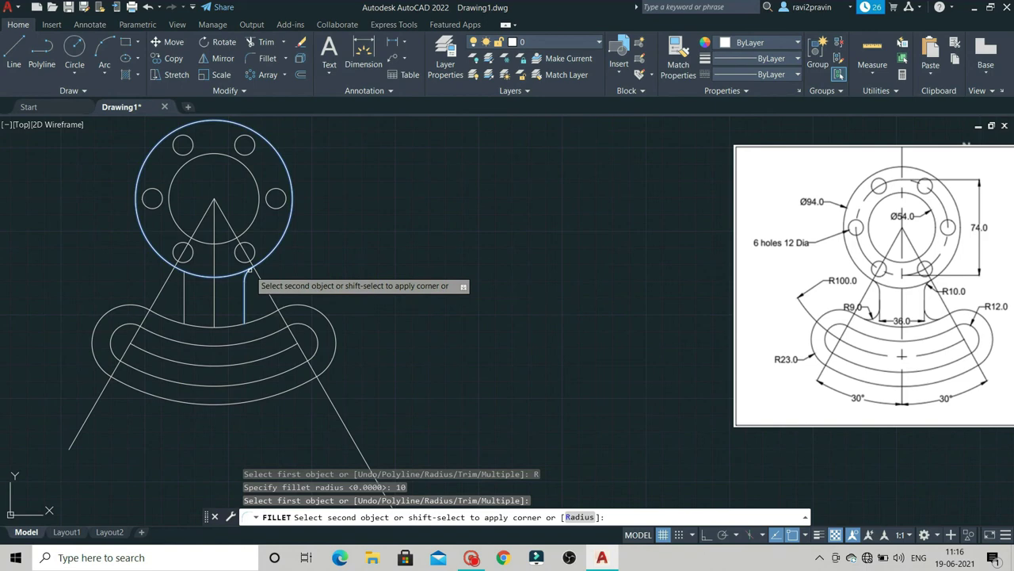
{"action": "left_click", "coordinate": [248, 270]}
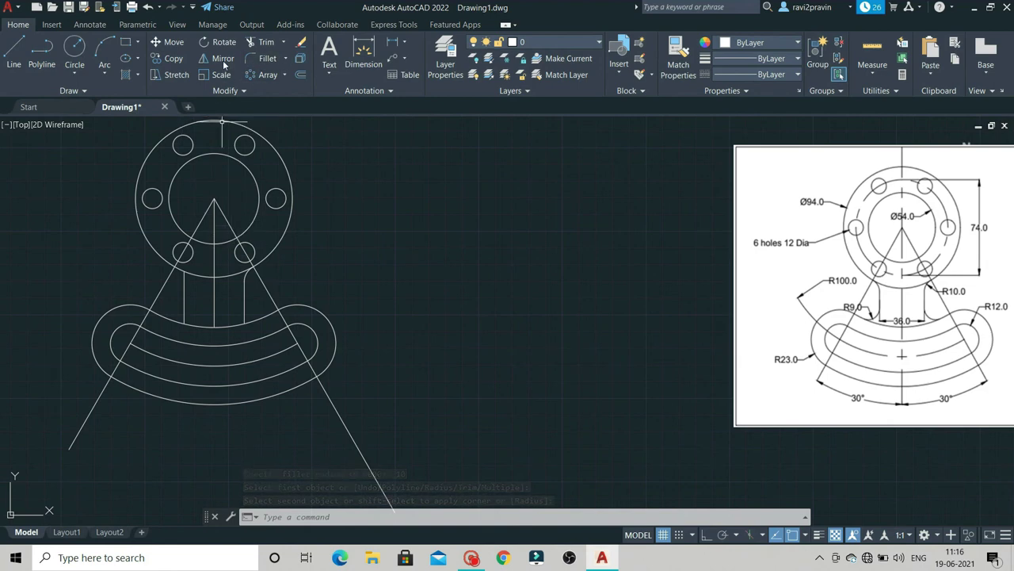
- Mirror the R10 fillet arc across the vertical centre line, keeping the original
{"action": "left_click", "coordinate": [223, 60]}
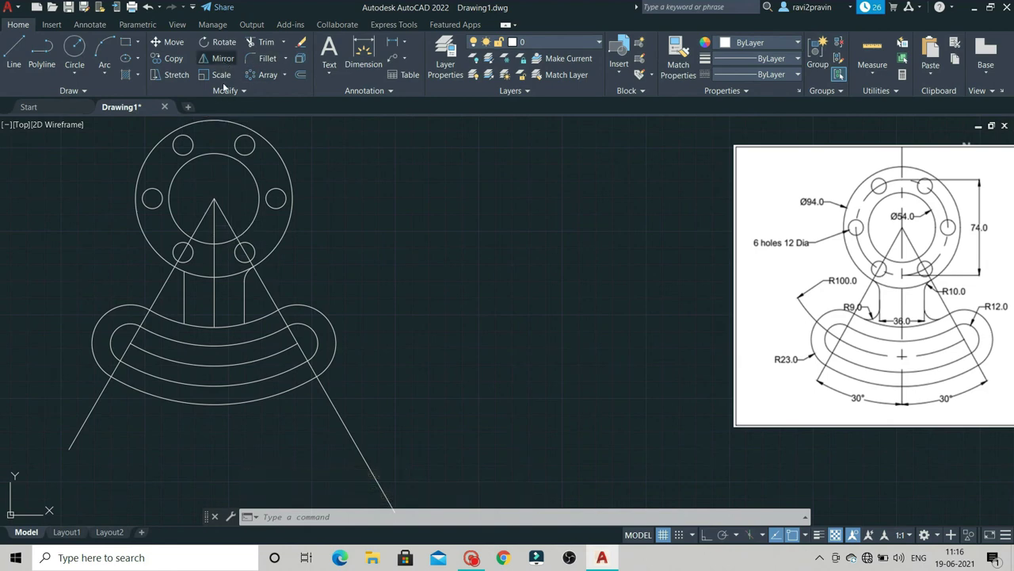
{"action": "left_click", "coordinate": [245, 272]}
{"action": "key", "text": "Return"}
{"action": "left_click", "coordinate": [214, 200]}
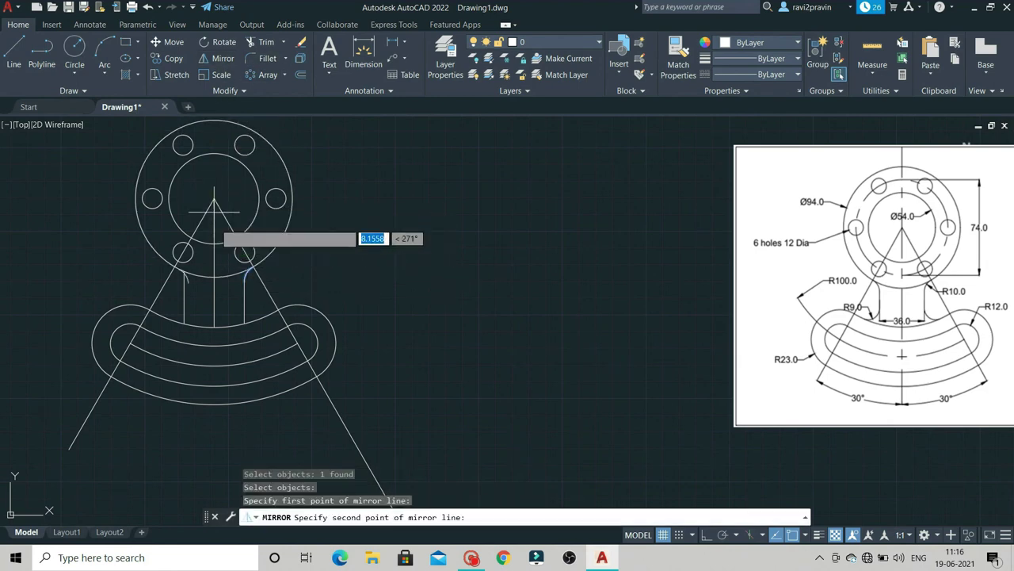
{"action": "left_click", "coordinate": [214, 316]}
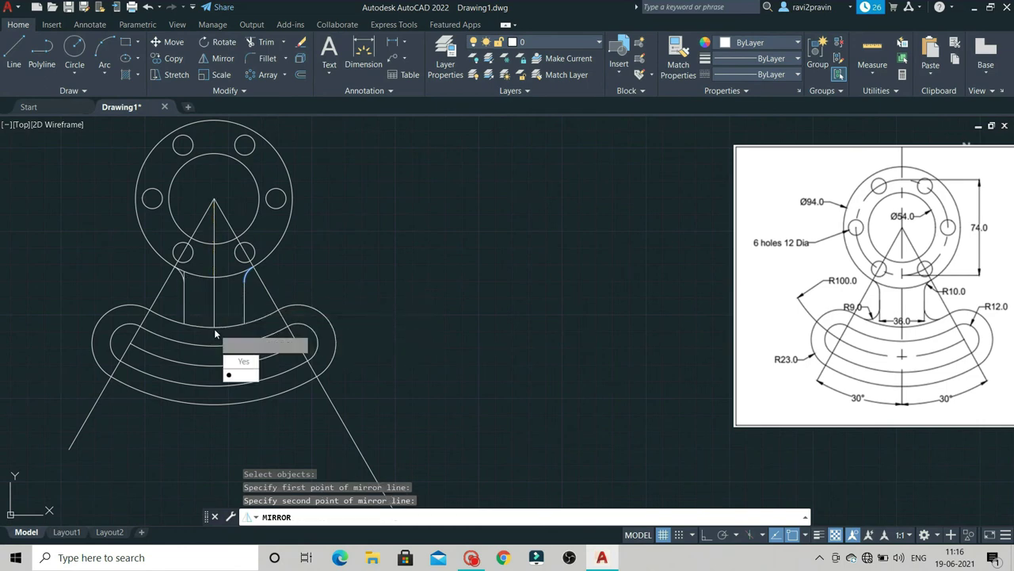
{"action": "left_click", "coordinate": [242, 375]}
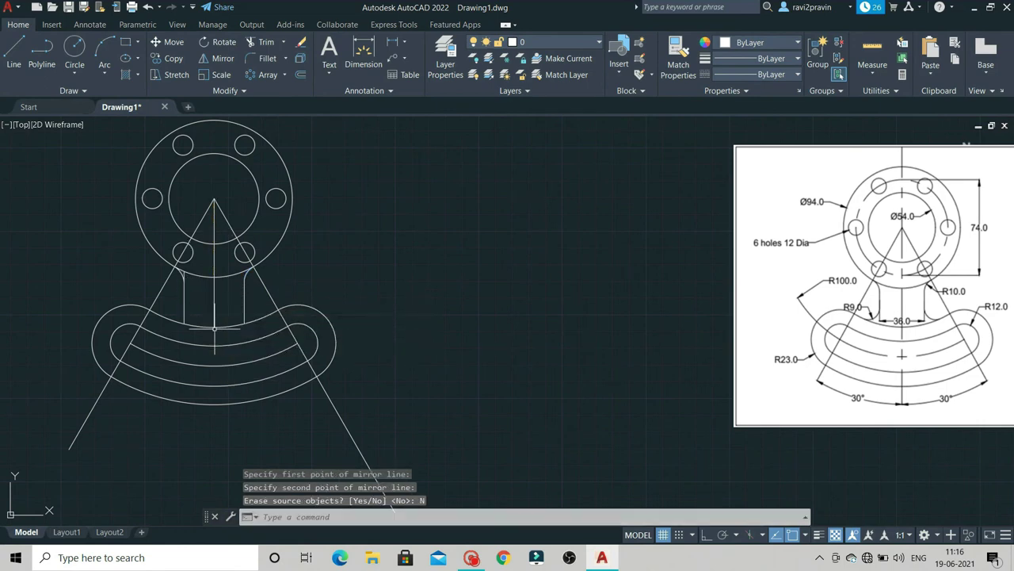
- Start a trim and zoom around to inspect the neck junctions
{"action": "left_click", "coordinate": [268, 44]}
{"action": "scroll", "coordinate": [188, 270], "scroll_direction": "up", "scroll_amount": 6}
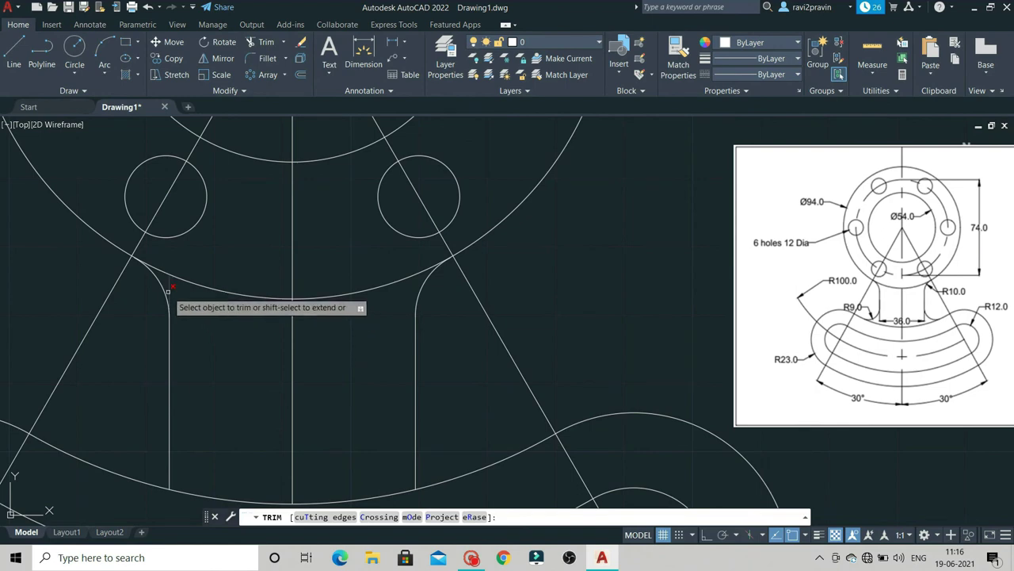
{"action": "scroll", "coordinate": [170, 293], "scroll_direction": "down", "scroll_amount": 3}
{"action": "scroll", "coordinate": [238, 353], "scroll_direction": "down", "scroll_amount": 2}
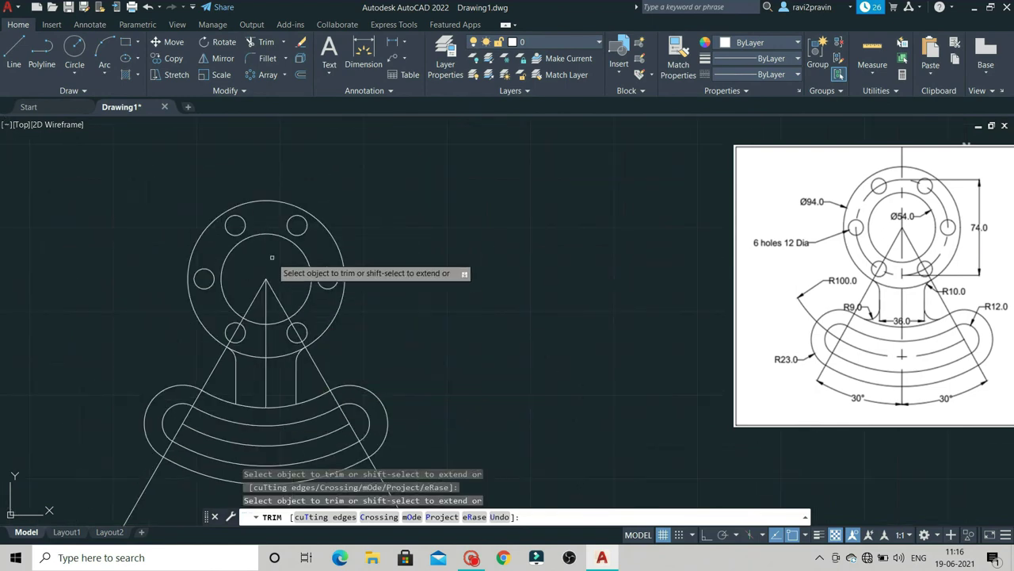
{"action": "scroll", "coordinate": [269, 263], "scroll_direction": "down", "scroll_amount": 2}
{"action": "scroll", "coordinate": [273, 343], "scroll_direction": "up", "scroll_amount": 3}
{"action": "scroll", "coordinate": [264, 331], "scroll_direction": "up", "scroll_amount": 1}
{"action": "scroll", "coordinate": [251, 293], "scroll_direction": "down", "scroll_amount": 1}
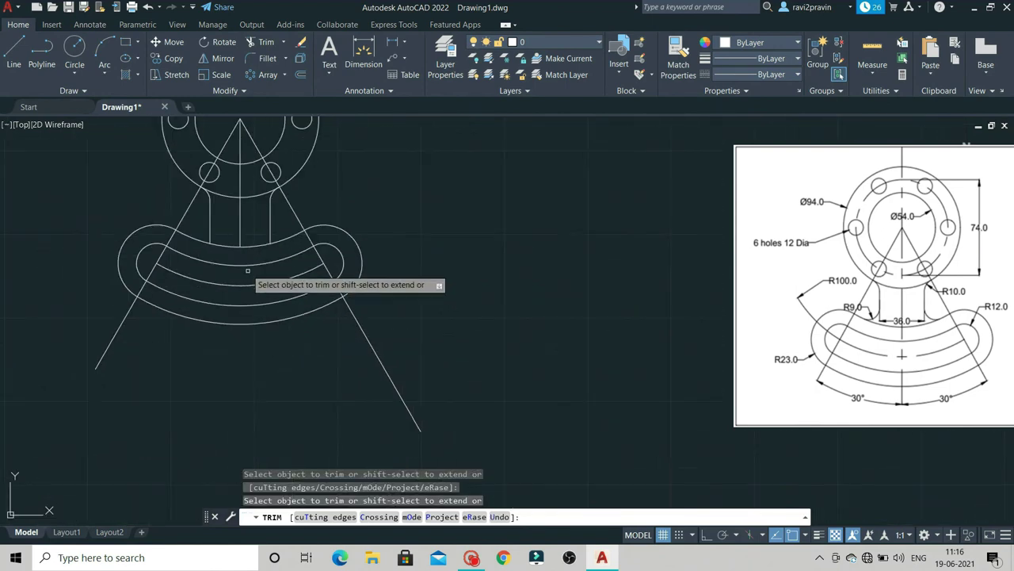
{"action": "left_click", "coordinate": [266, 58]}
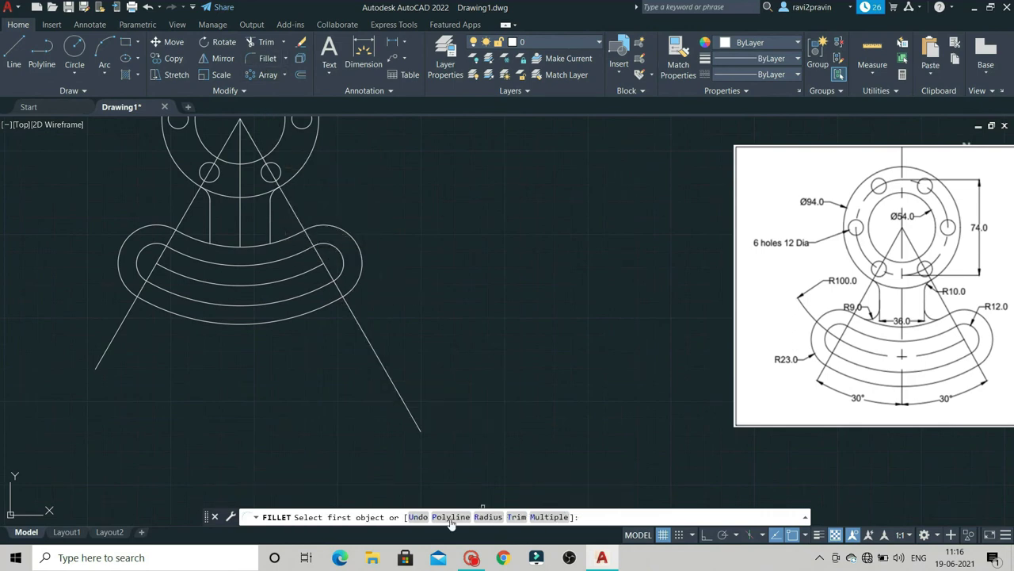
- Try a radius 9 fillet on the right web line, then undo it because it trimmed the lines
{"action": "left_click", "coordinate": [485, 516]}
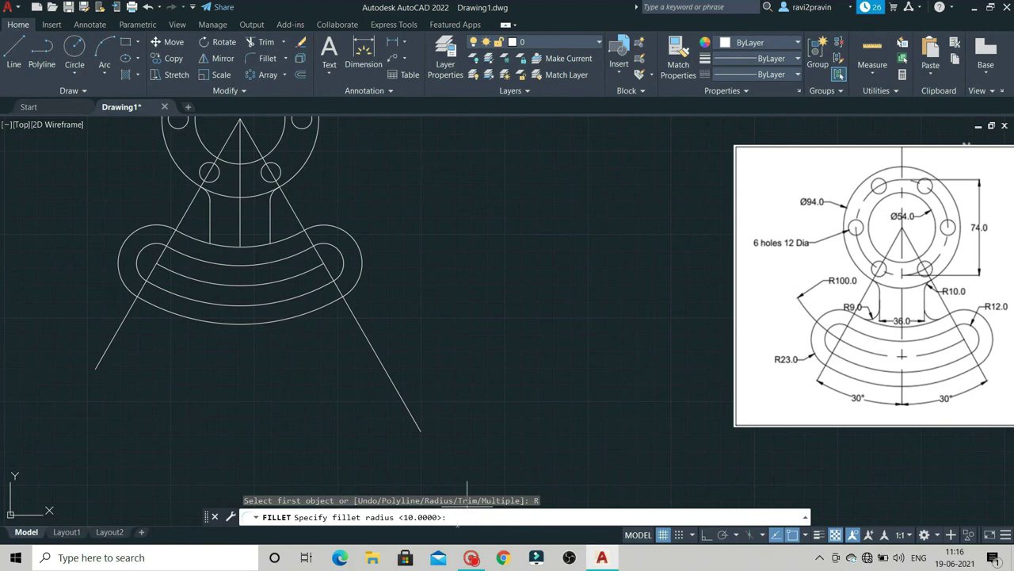
{"action": "type", "text": "9"}
{"action": "key", "text": "Return"}
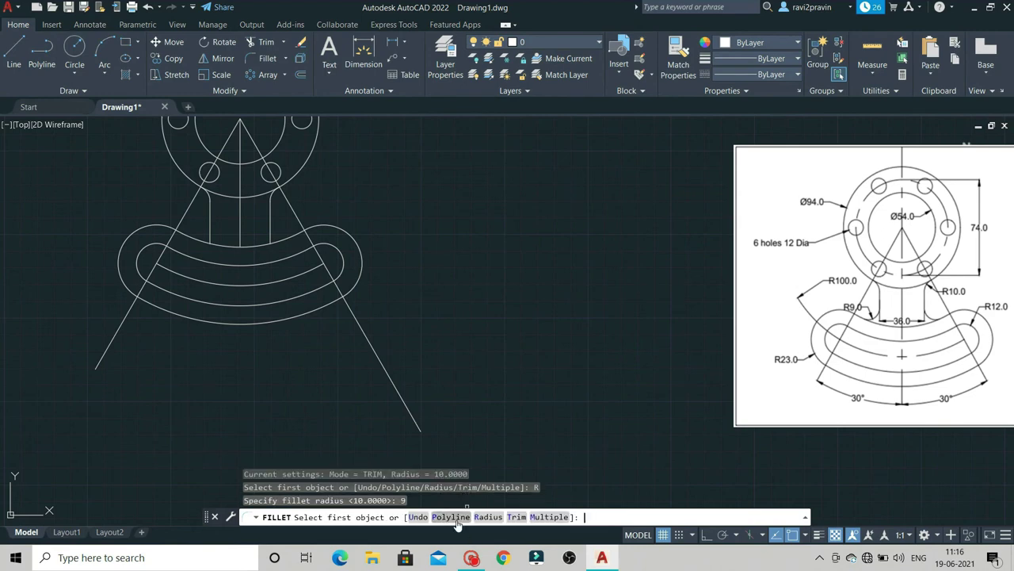
{"action": "left_click", "coordinate": [270, 232]}
{"action": "left_click", "coordinate": [285, 238]}
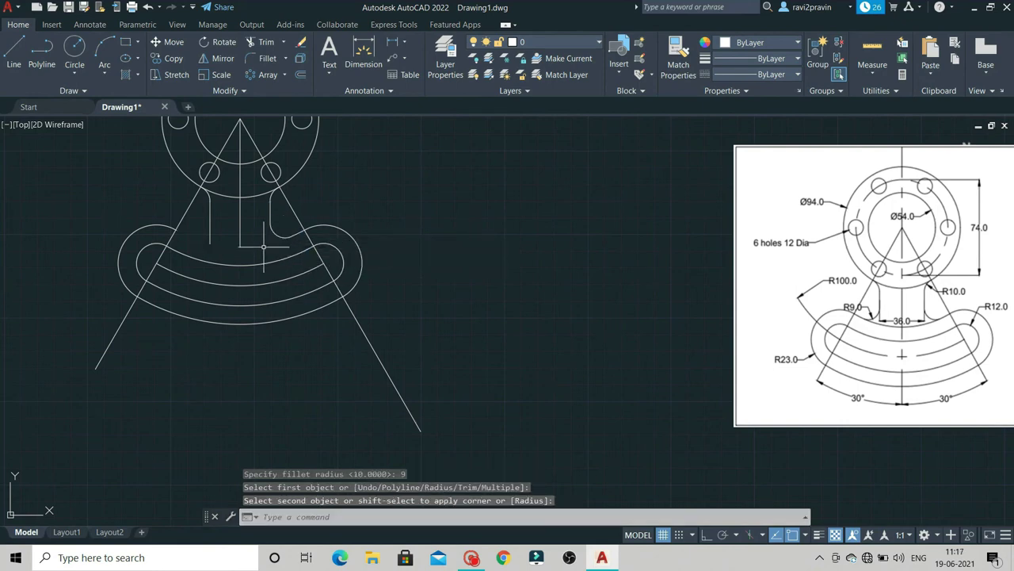
{"action": "key", "text": "ctrl+z"}
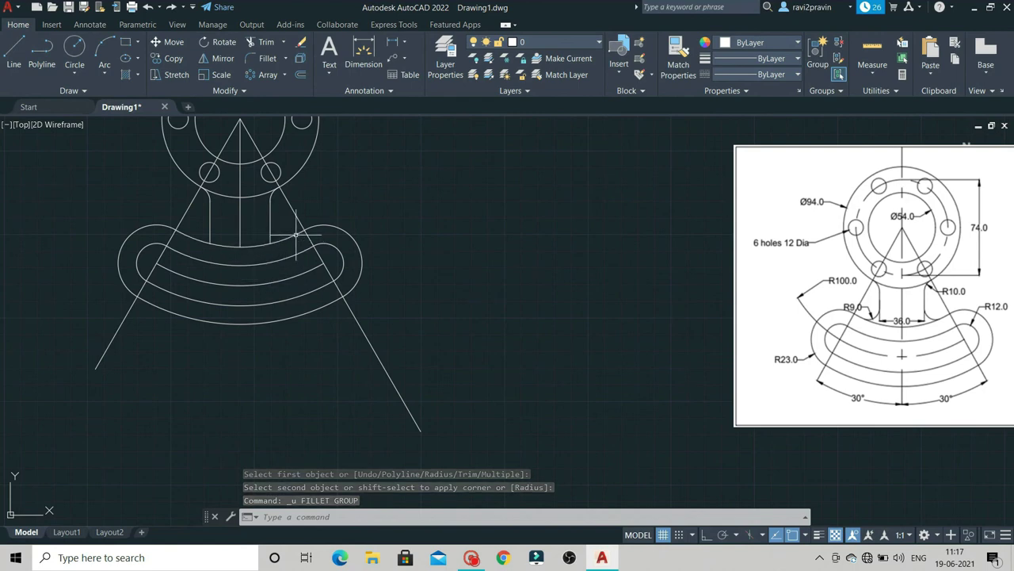
- Set Fillet to No trim with radius 9 and round the right web line into the band
{"action": "left_click", "coordinate": [268, 60]}
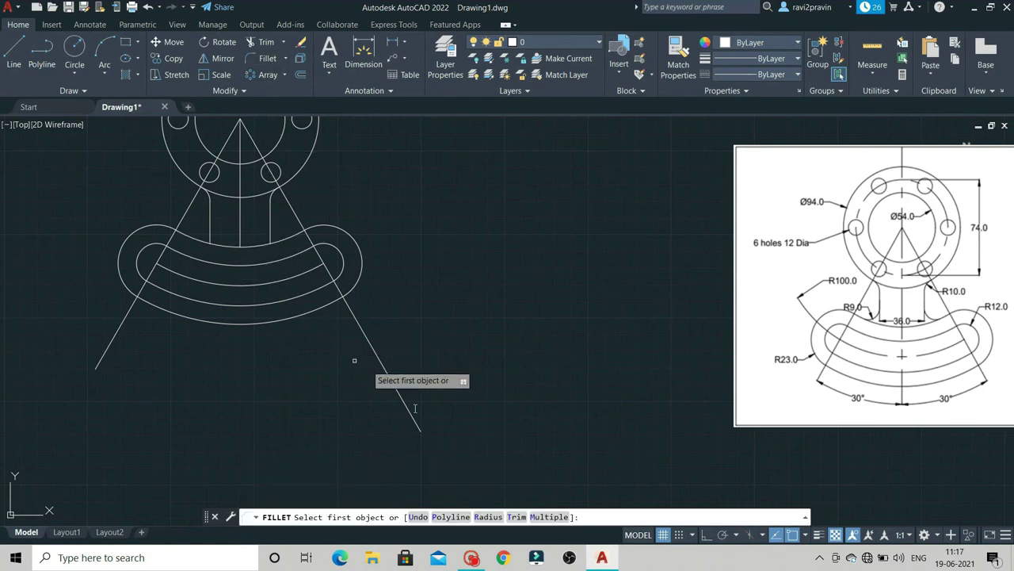
{"action": "left_click", "coordinate": [516, 516]}
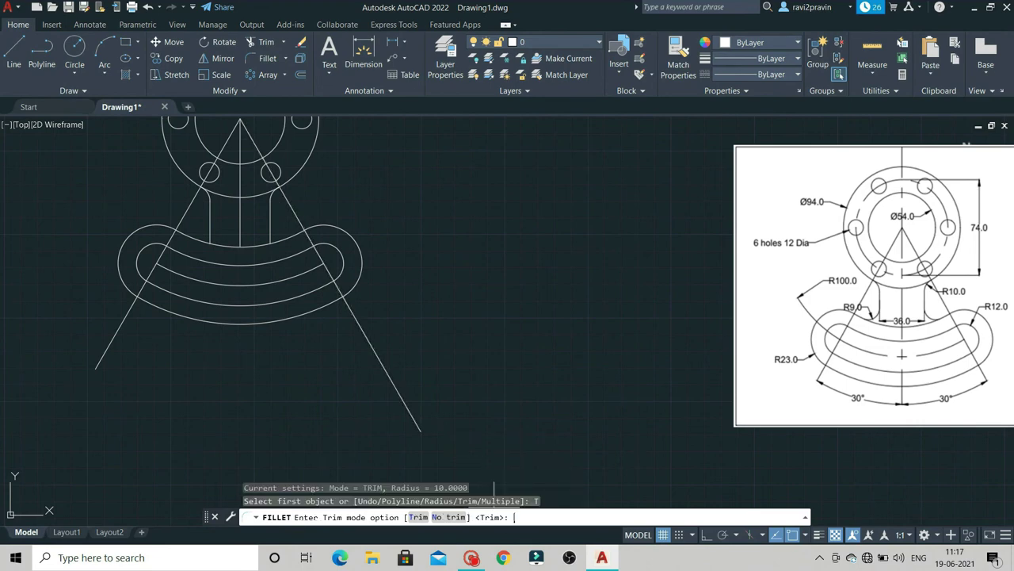
{"action": "left_click", "coordinate": [460, 517]}
{"action": "left_click", "coordinate": [487, 516]}
{"action": "type", "text": "9"}
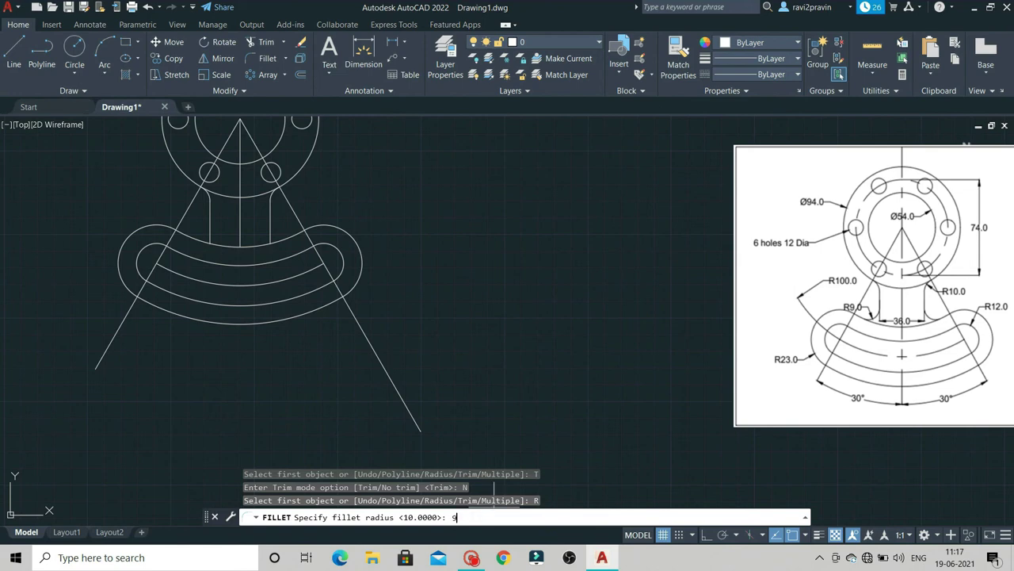
{"action": "key", "text": "Return"}
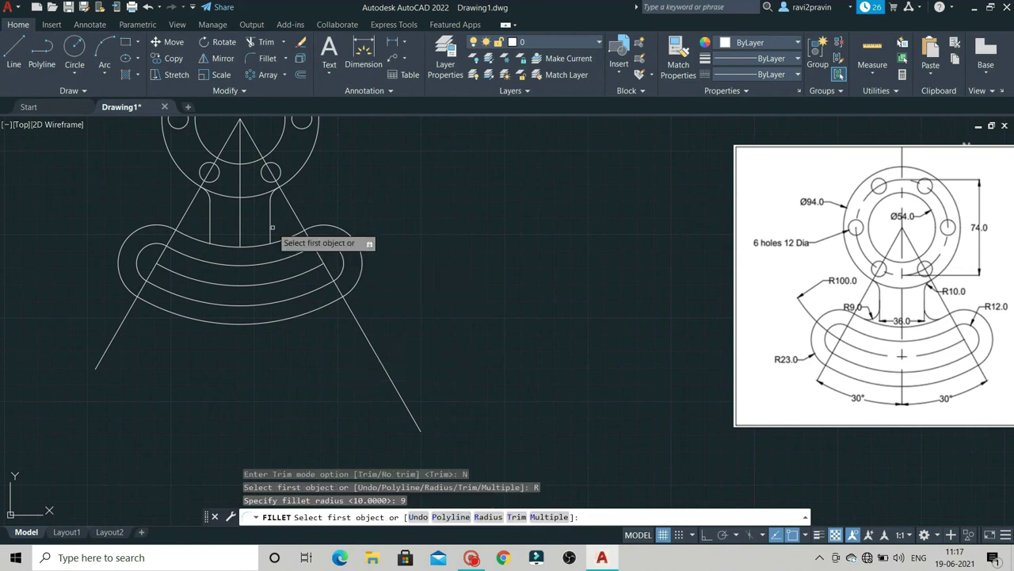
{"action": "left_click", "coordinate": [270, 228]}
{"action": "left_click", "coordinate": [275, 235]}
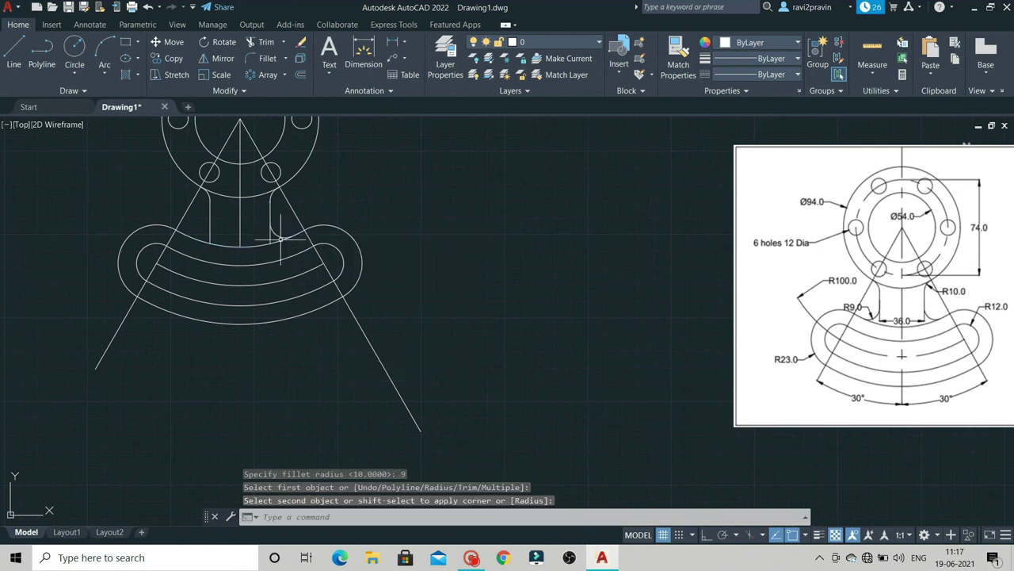
- Fillet the left web line into the band with the same radius 9
{"action": "left_click", "coordinate": [265, 64]}
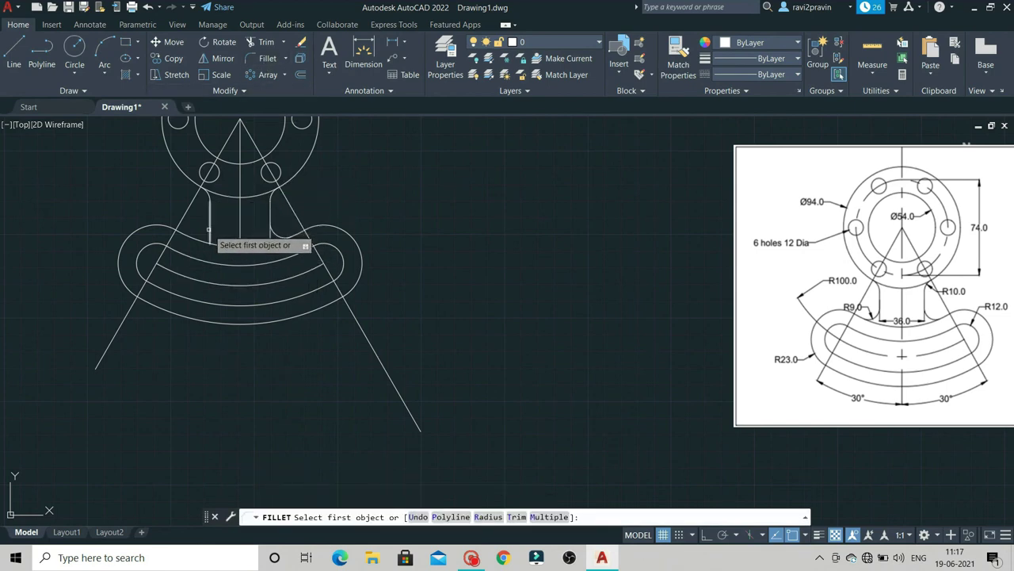
{"action": "left_click", "coordinate": [208, 230]}
{"action": "left_click", "coordinate": [207, 242]}
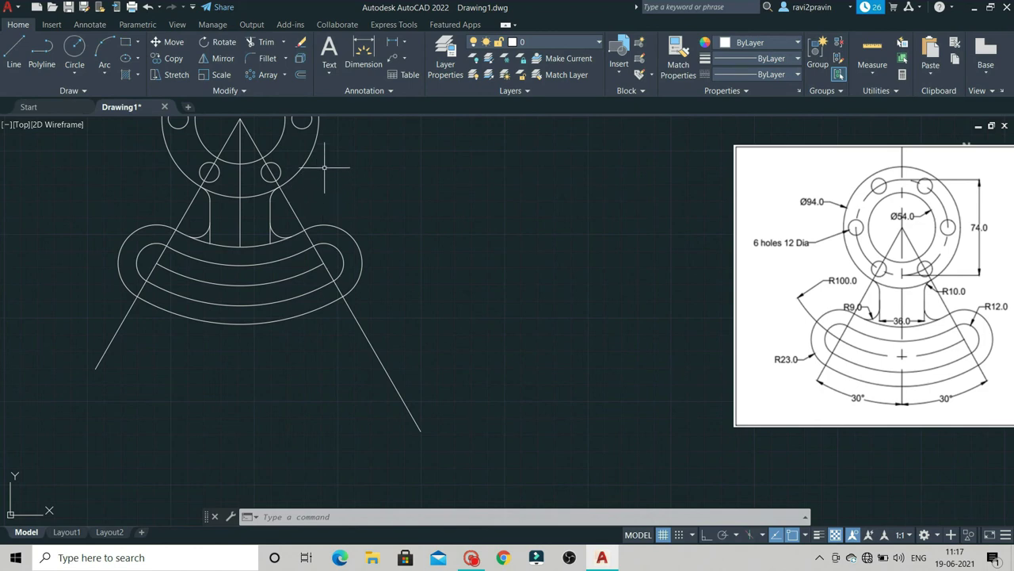
- Trim the leftover band arc piece beside the left radius-9 fillet
{"action": "left_click", "coordinate": [262, 42]}
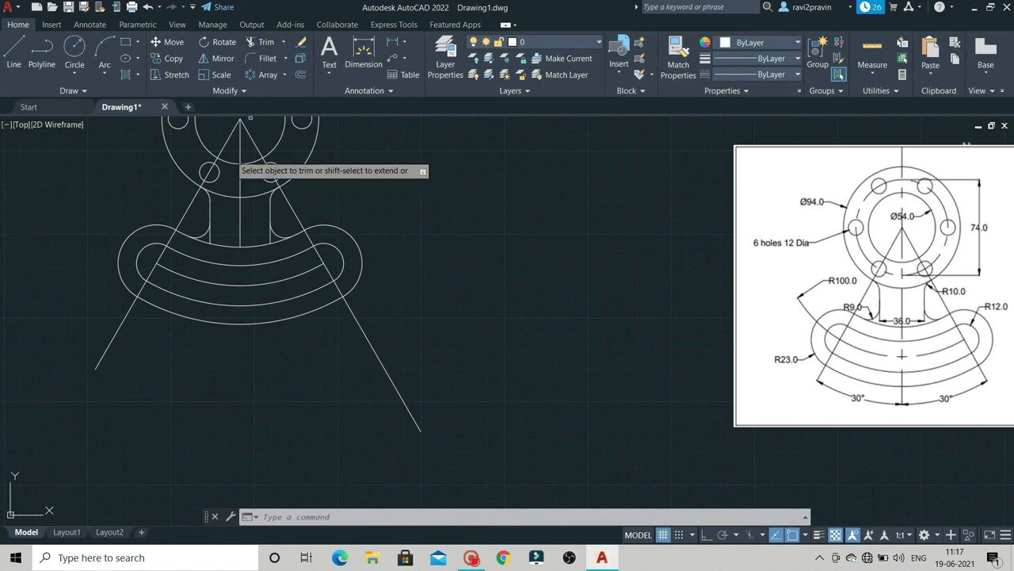
{"action": "left_click", "coordinate": [211, 236]}
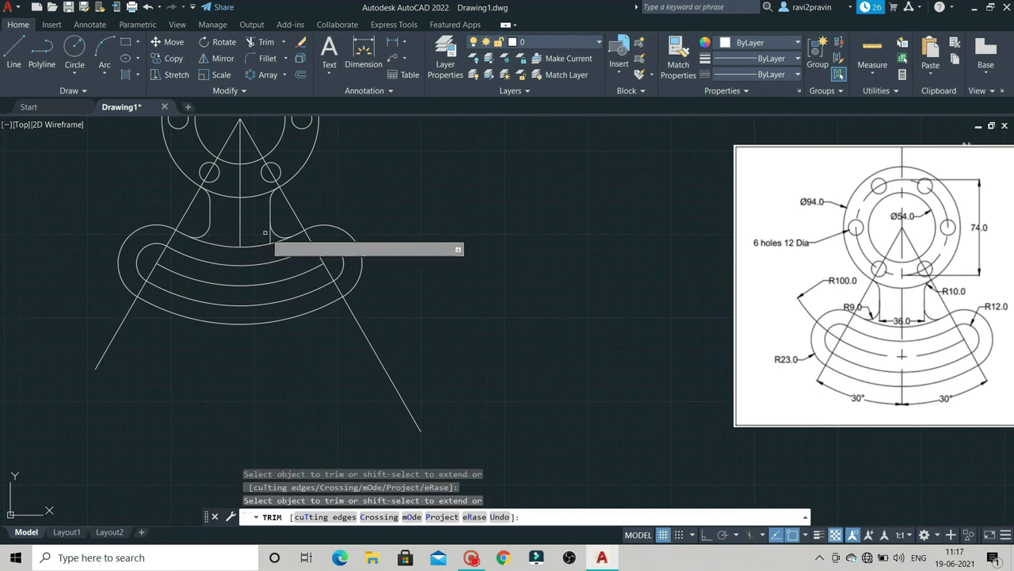
{"action": "scroll", "coordinate": [333, 253], "scroll_direction": "down", "scroll_amount": 2}
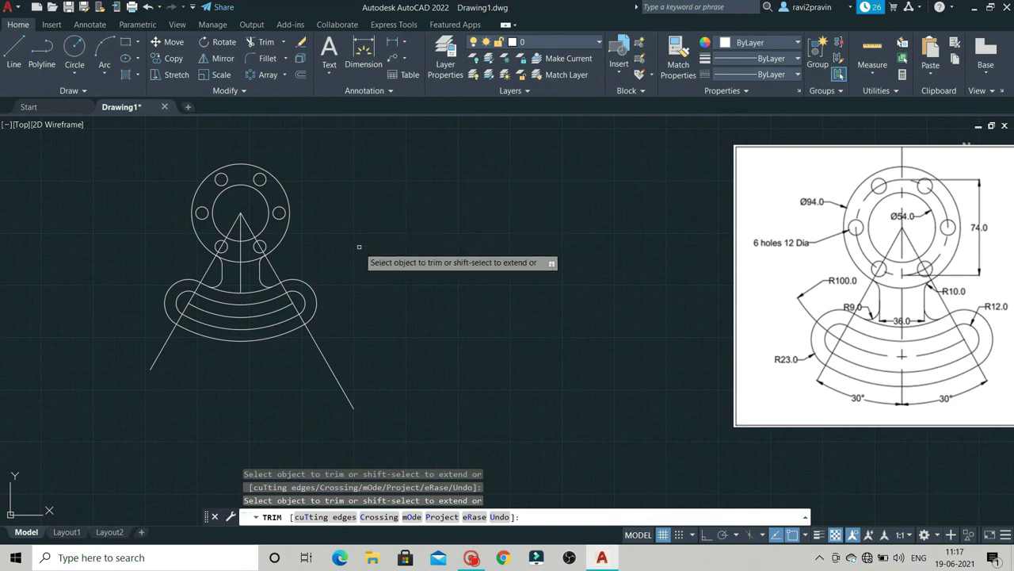
{"action": "scroll", "coordinate": [357, 264], "scroll_direction": "up", "scroll_amount": 2}
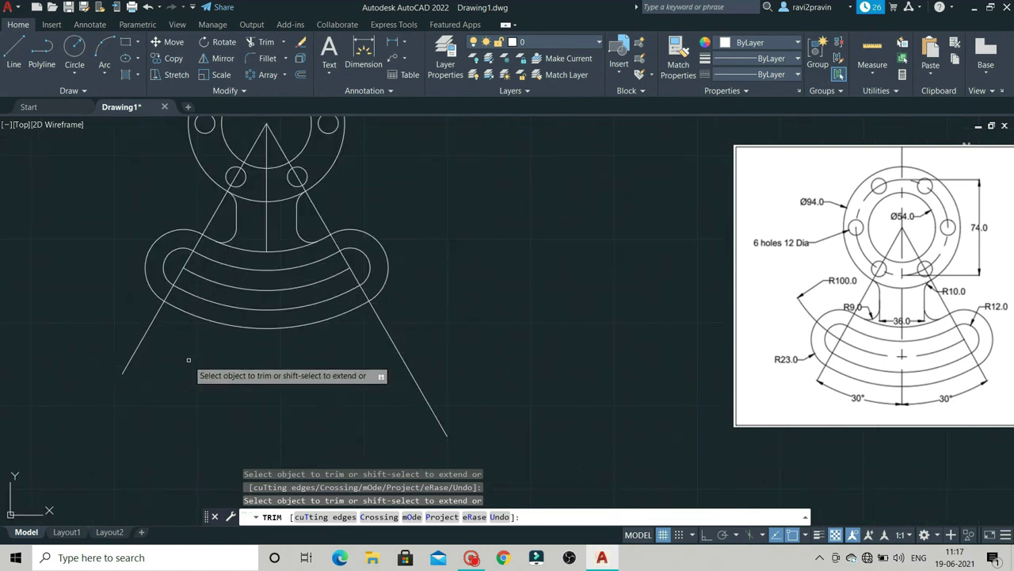
{"action": "scroll", "coordinate": [199, 361], "scroll_direction": "down", "scroll_amount": 1}
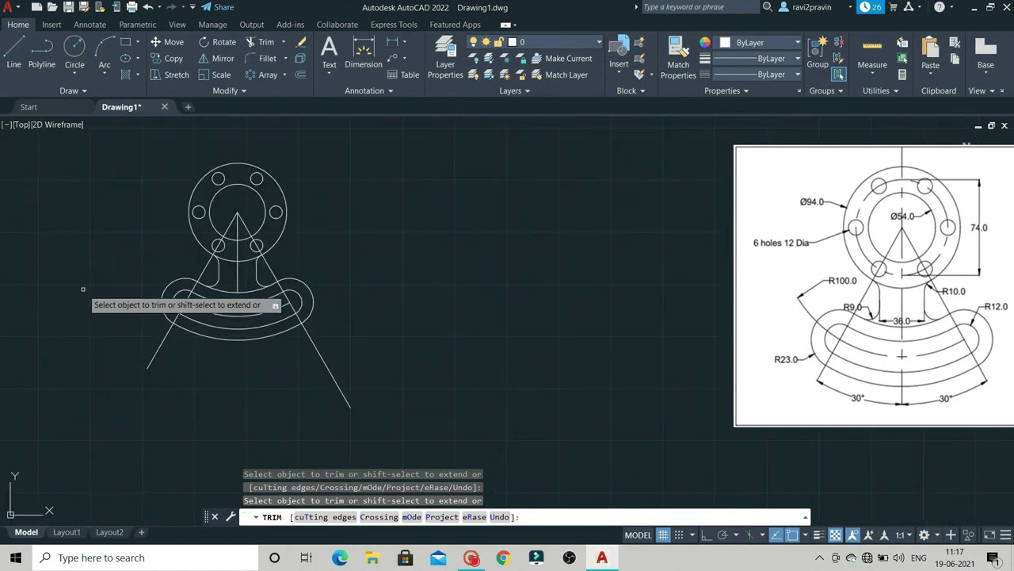
{"action": "key", "text": "Escape"}
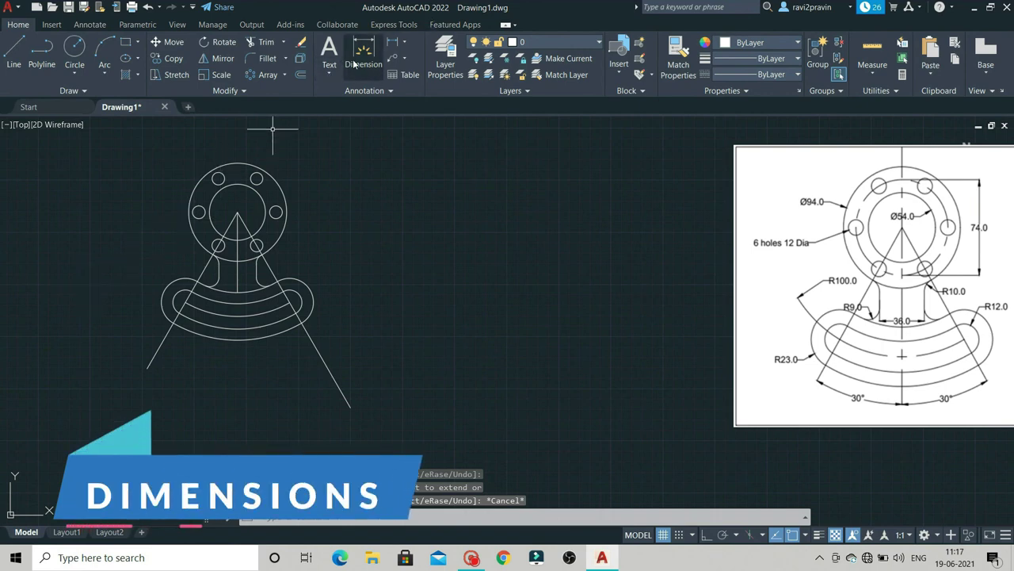
- Add an R6 radius dimension to the upper small hole
{"action": "left_click", "coordinate": [405, 43]}
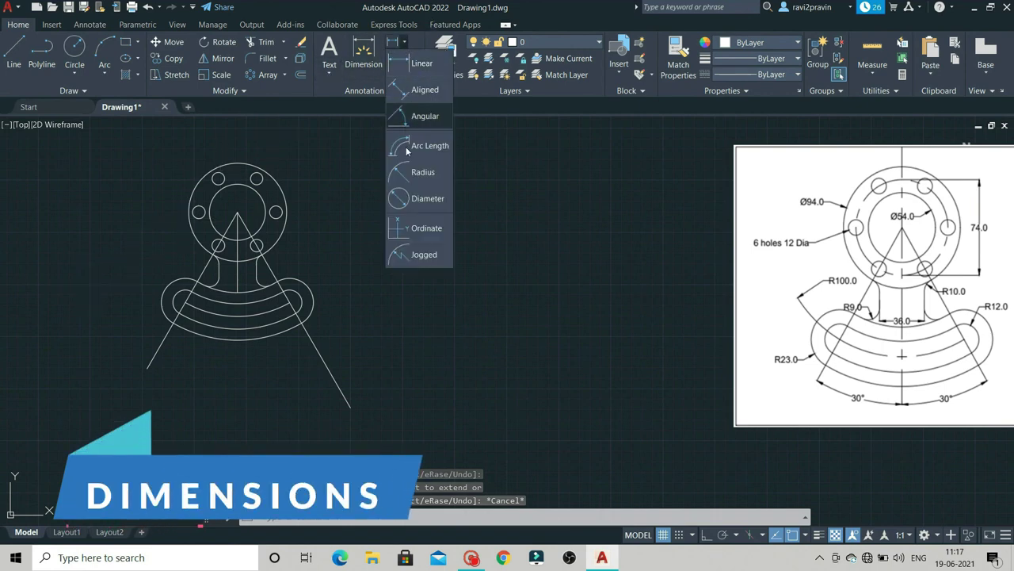
{"action": "left_click", "coordinate": [425, 176]}
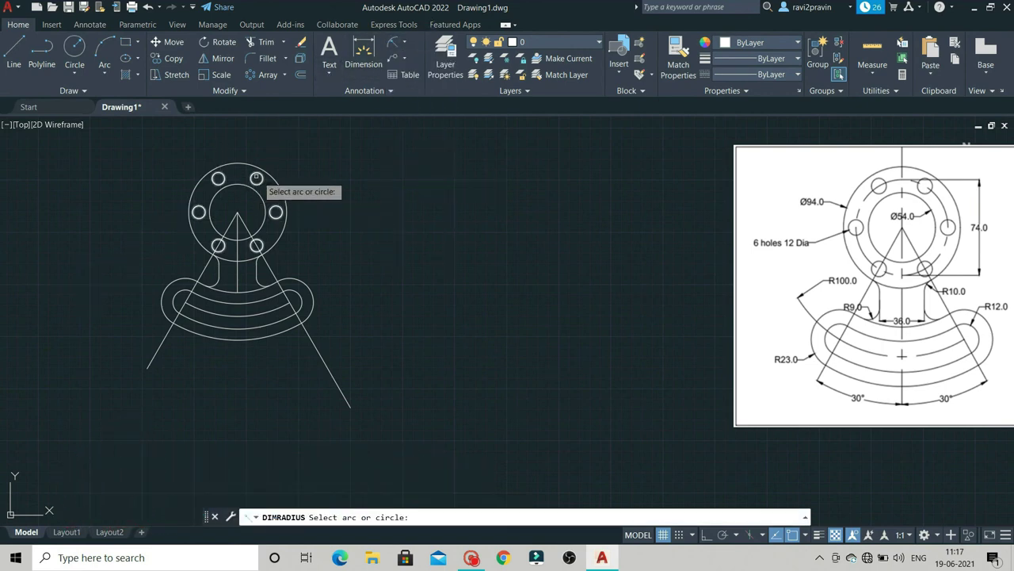
{"action": "left_click", "coordinate": [258, 174]}
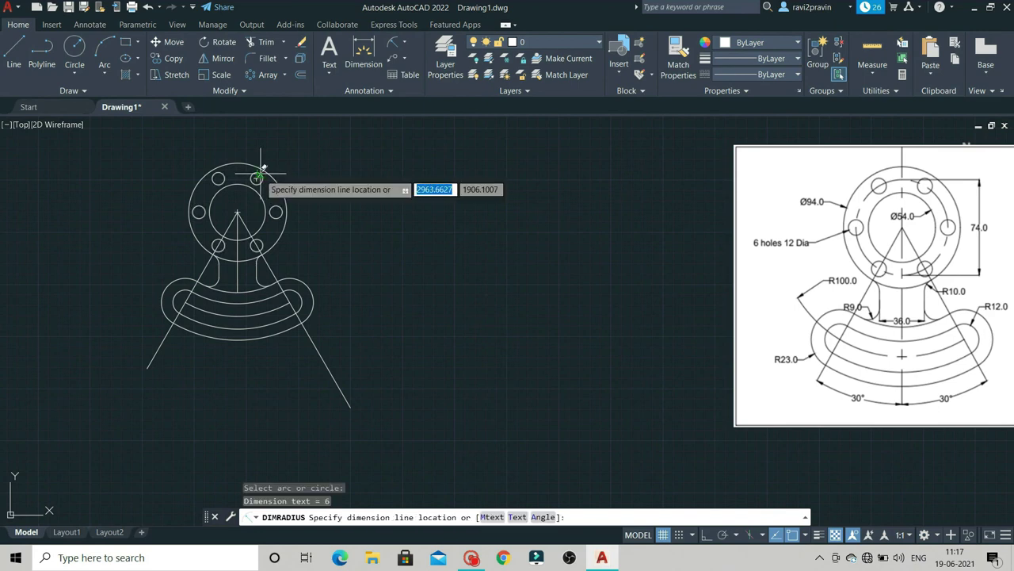
{"action": "left_click", "coordinate": [327, 178]}
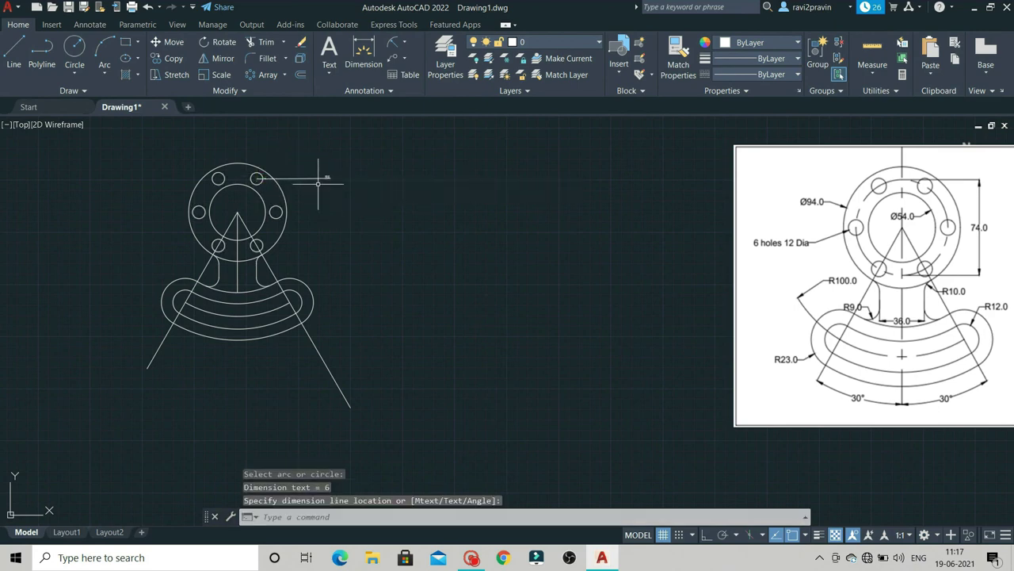
{"action": "scroll", "coordinate": [333, 176], "scroll_direction": "up", "scroll_amount": 3}
{"action": "scroll", "coordinate": [321, 181], "scroll_direction": "up", "scroll_amount": 2}
{"action": "scroll", "coordinate": [318, 184], "scroll_direction": "down", "scroll_amount": 2}
{"action": "scroll", "coordinate": [318, 184], "scroll_direction": "down", "scroll_amount": 2}
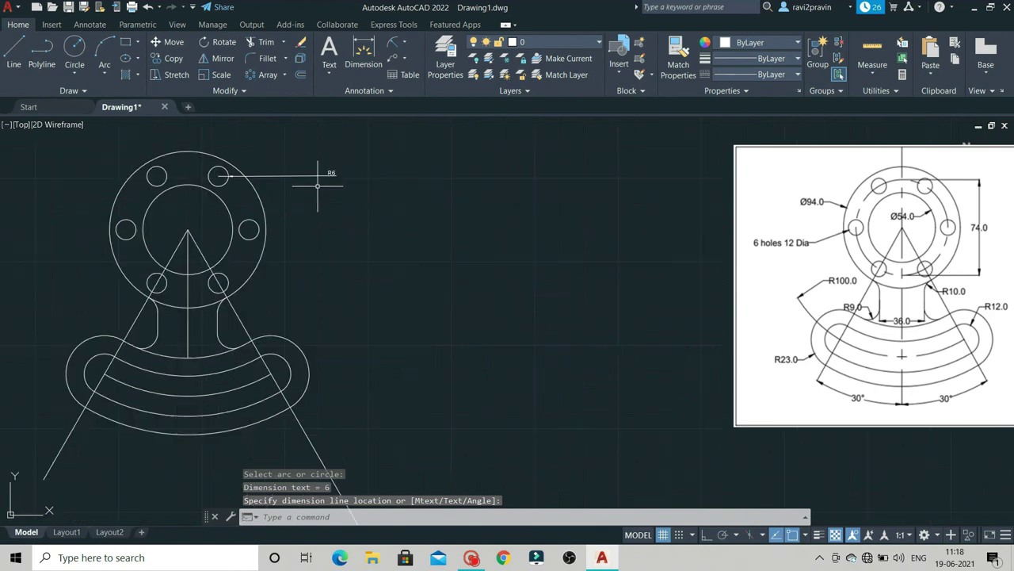
- Attach a leader to the right hole with the note '6 holes 12 dia'
{"action": "left_click", "coordinate": [390, 61]}
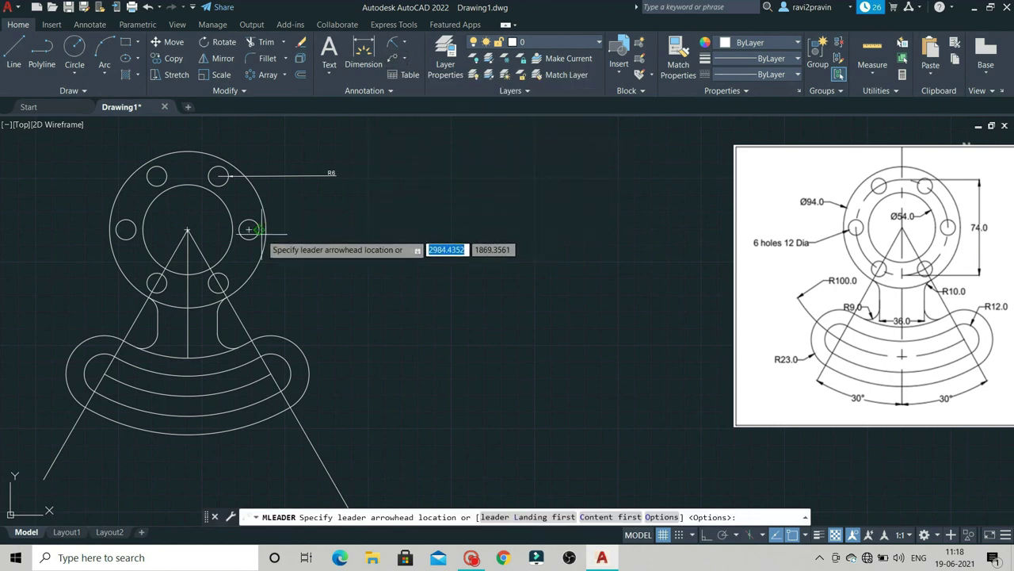
{"action": "left_click", "coordinate": [407, 59]}
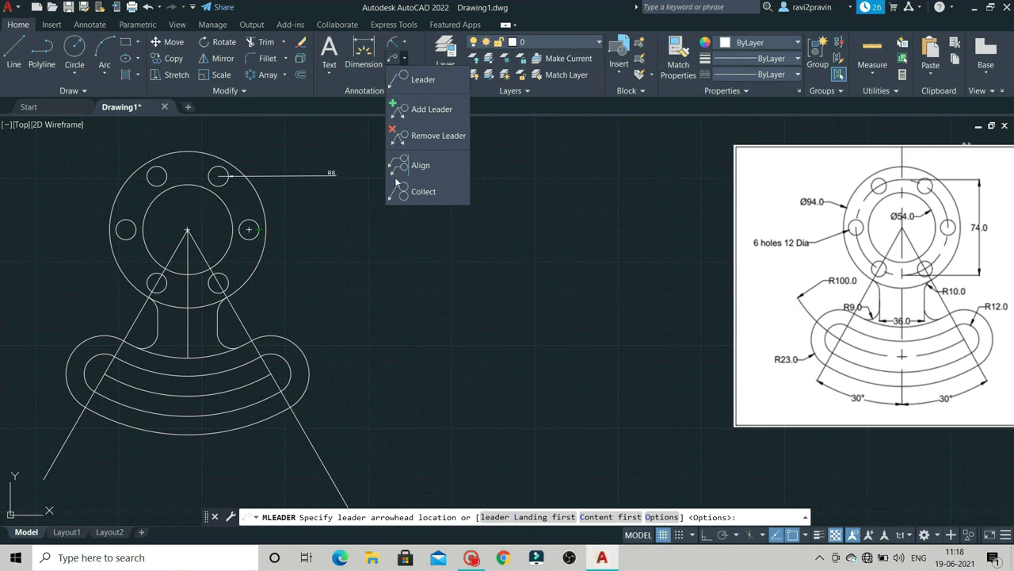
{"action": "left_click", "coordinate": [418, 82]}
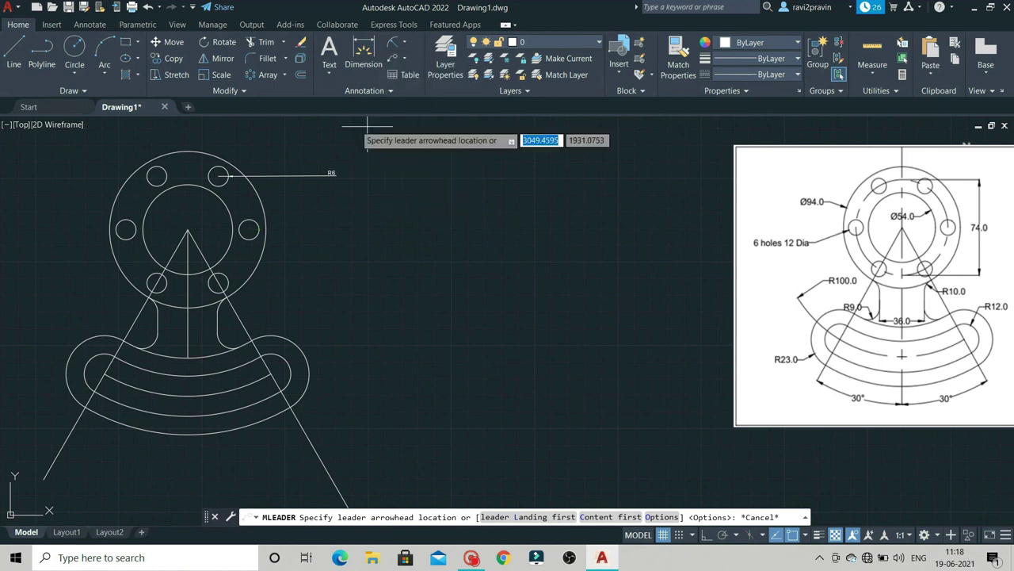
{"action": "left_click", "coordinate": [259, 230]}
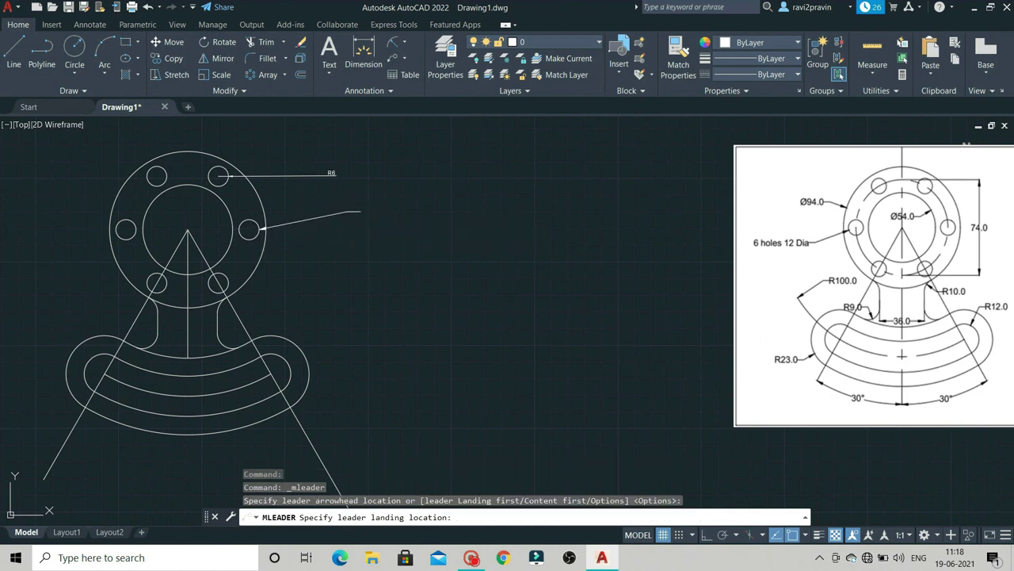
{"action": "left_click", "coordinate": [361, 211]}
{"action": "type", "text": "6 h"}
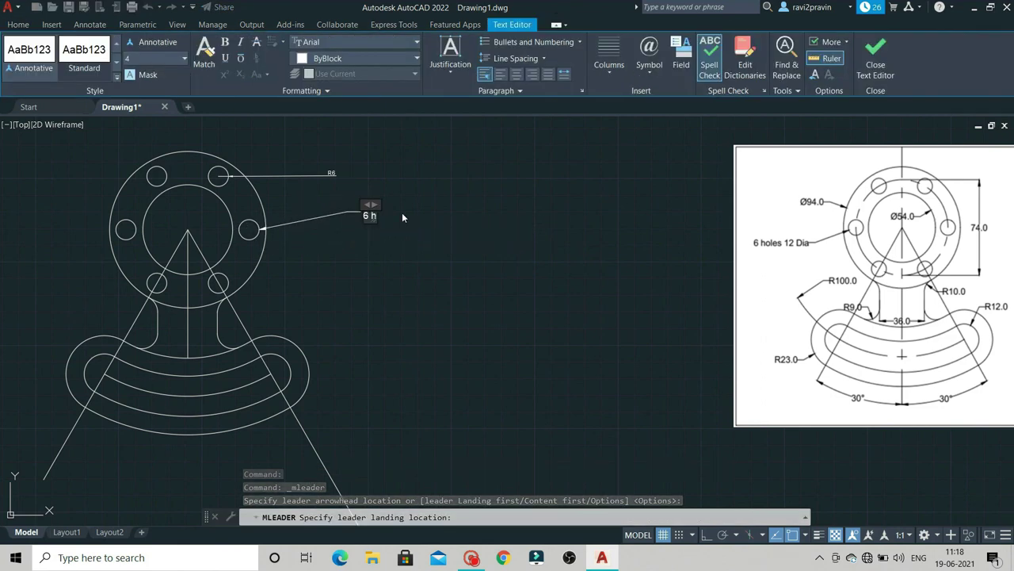
{"action": "type", "text": "oles 12 dia"}
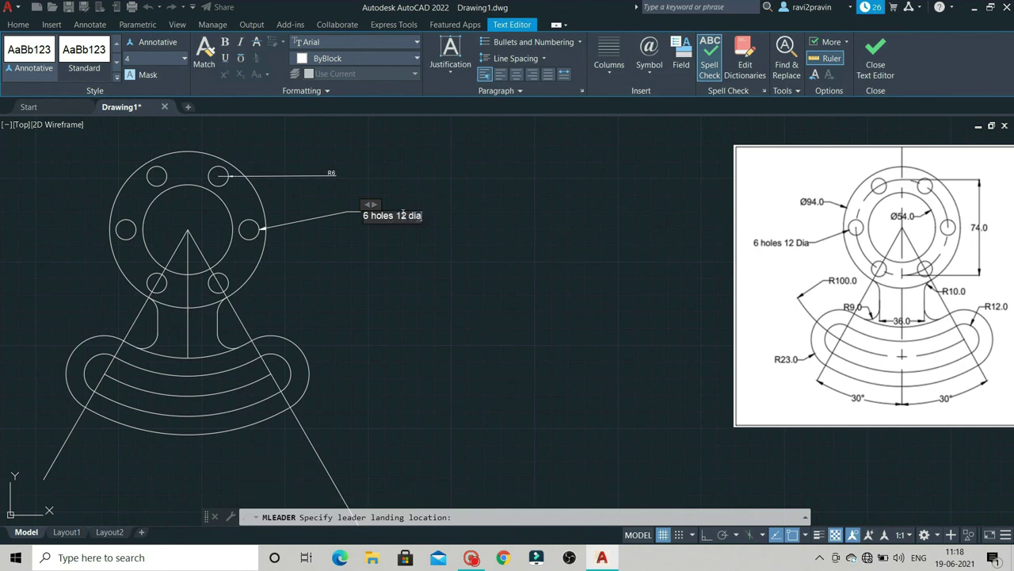
{"action": "key", "text": "Return"}
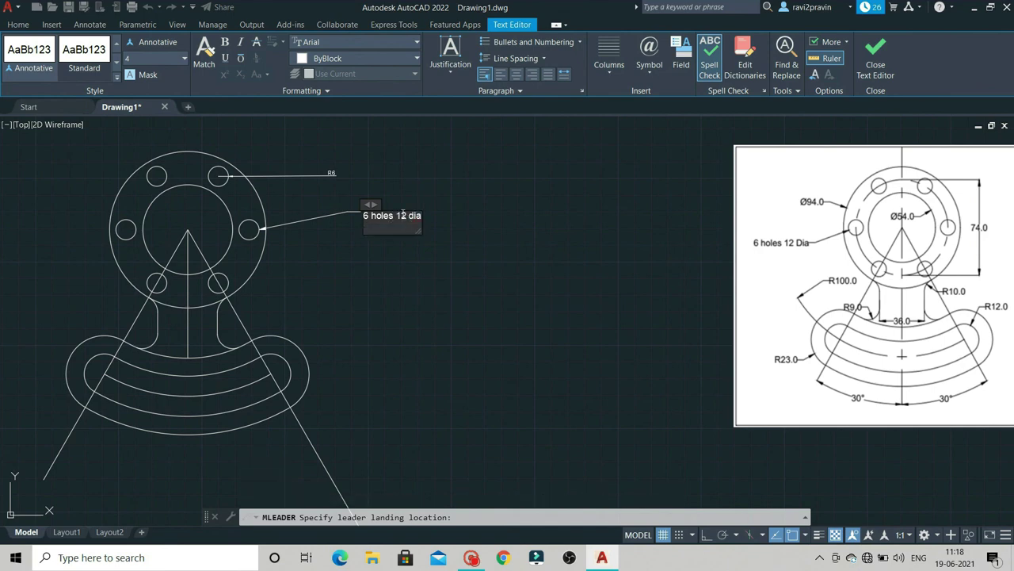
{"action": "left_click", "coordinate": [492, 263]}
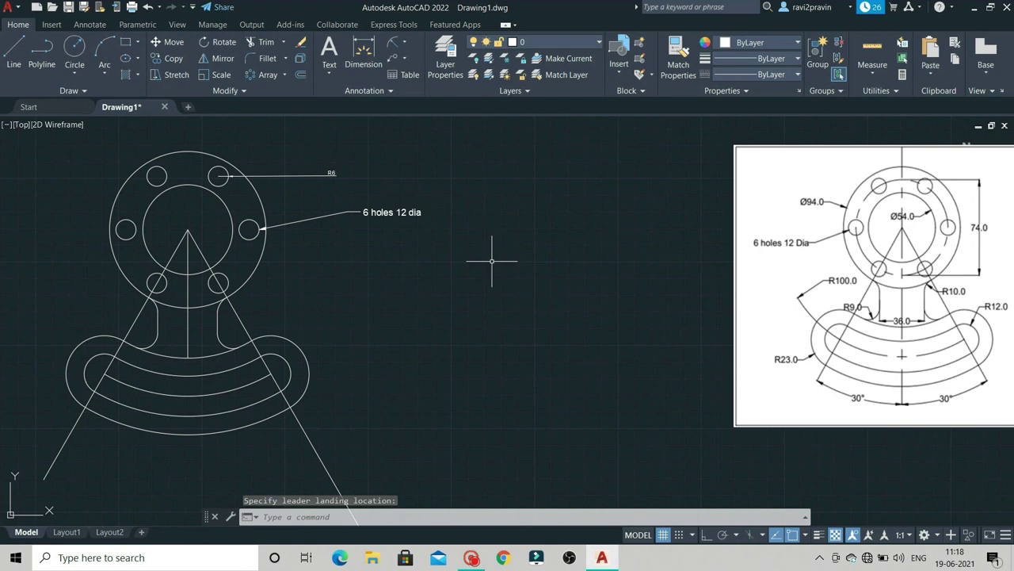
- Add a Ø54 diameter dimension to the inner circle
{"action": "left_click", "coordinate": [404, 42]}
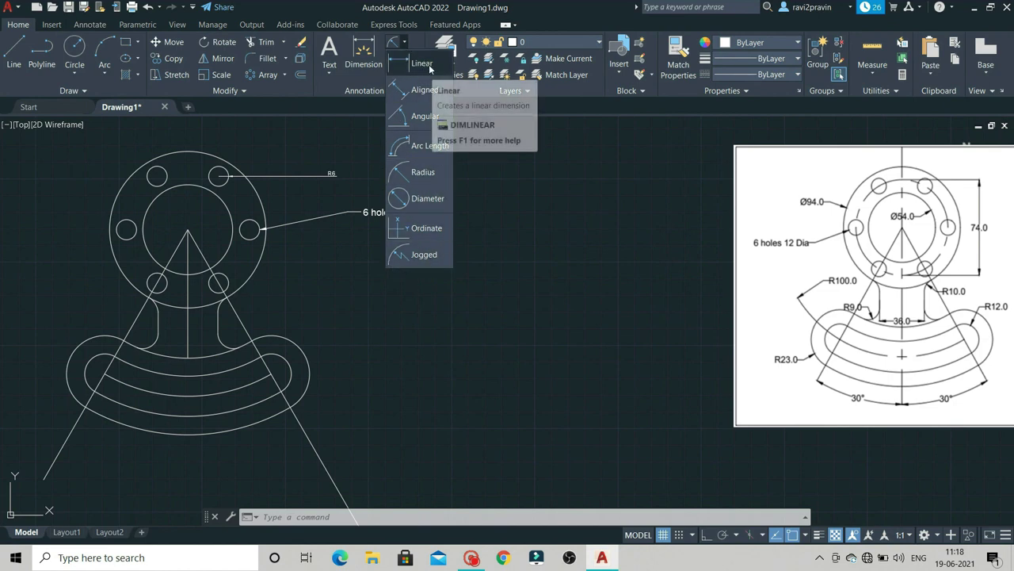
{"action": "left_click", "coordinate": [417, 198]}
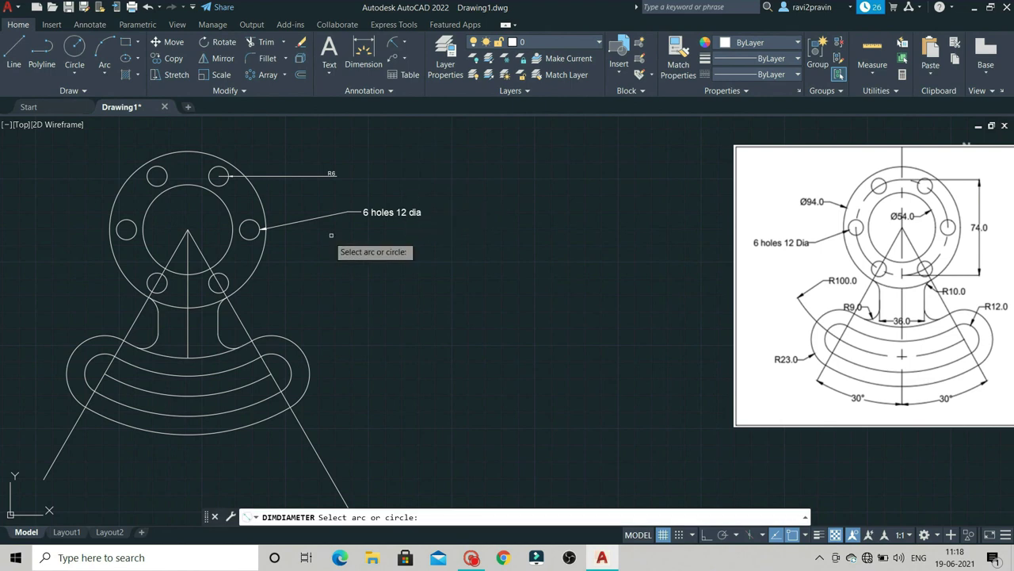
{"action": "left_click", "coordinate": [227, 251]}
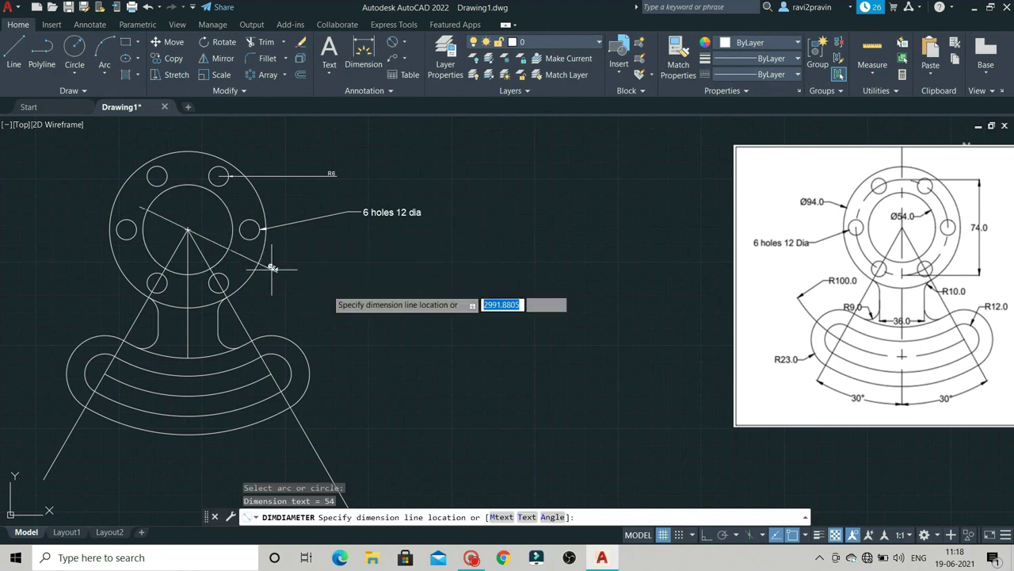
{"action": "left_click", "coordinate": [361, 278]}
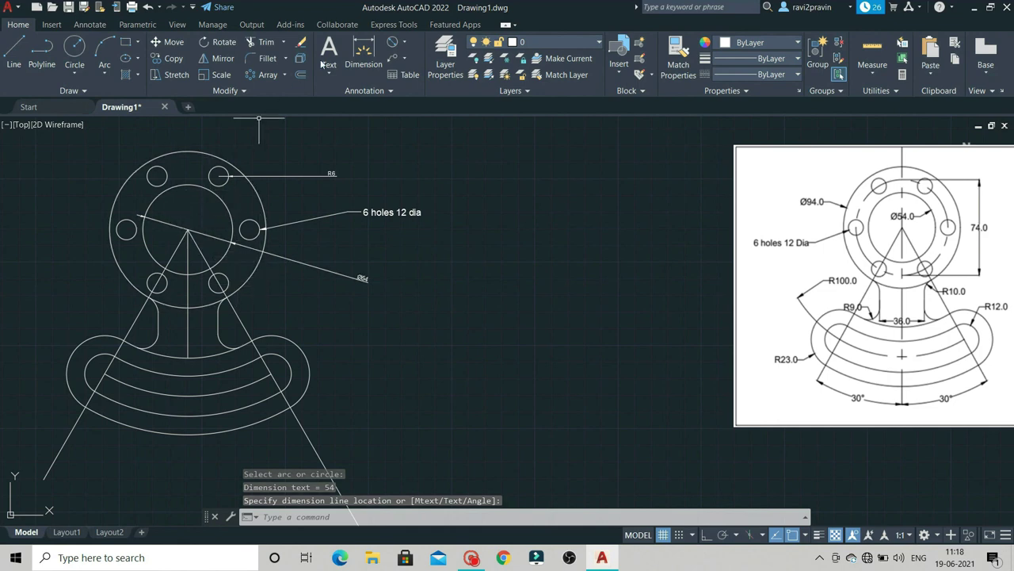
- Add a 36 linear dimension across the neck, placed below it
{"action": "left_click", "coordinate": [405, 44]}
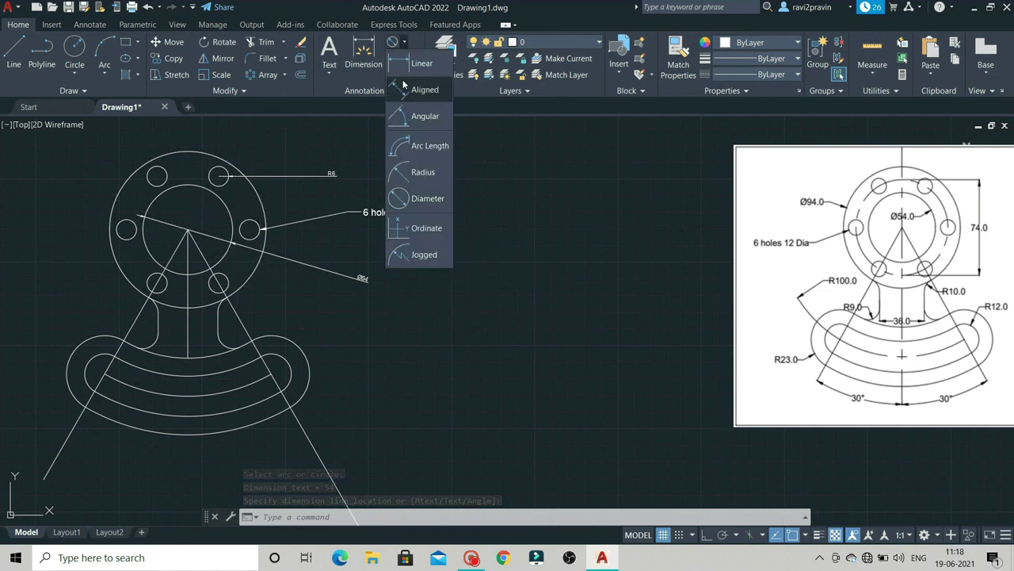
{"action": "left_click", "coordinate": [404, 66]}
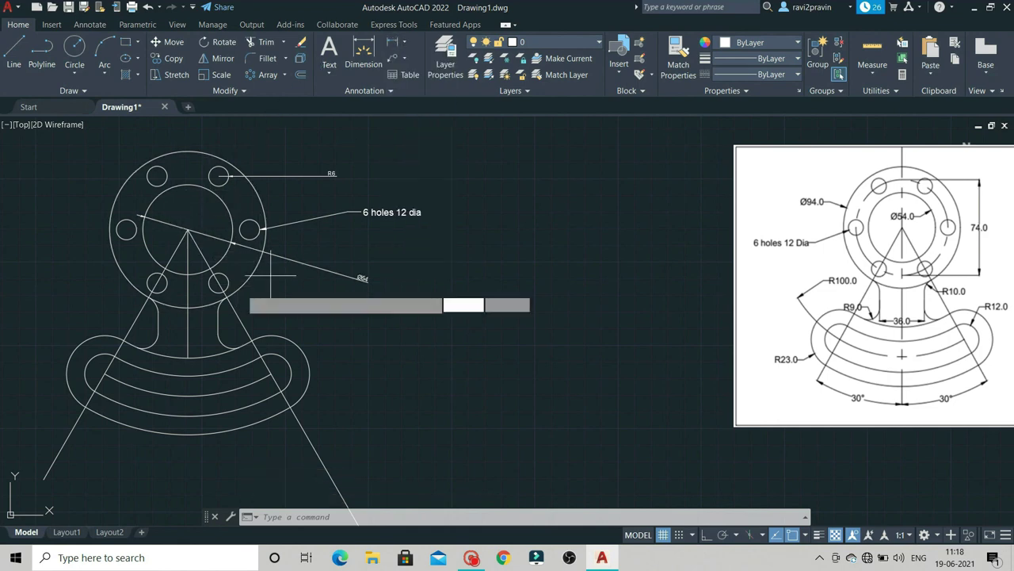
{"action": "left_click", "coordinate": [158, 322]}
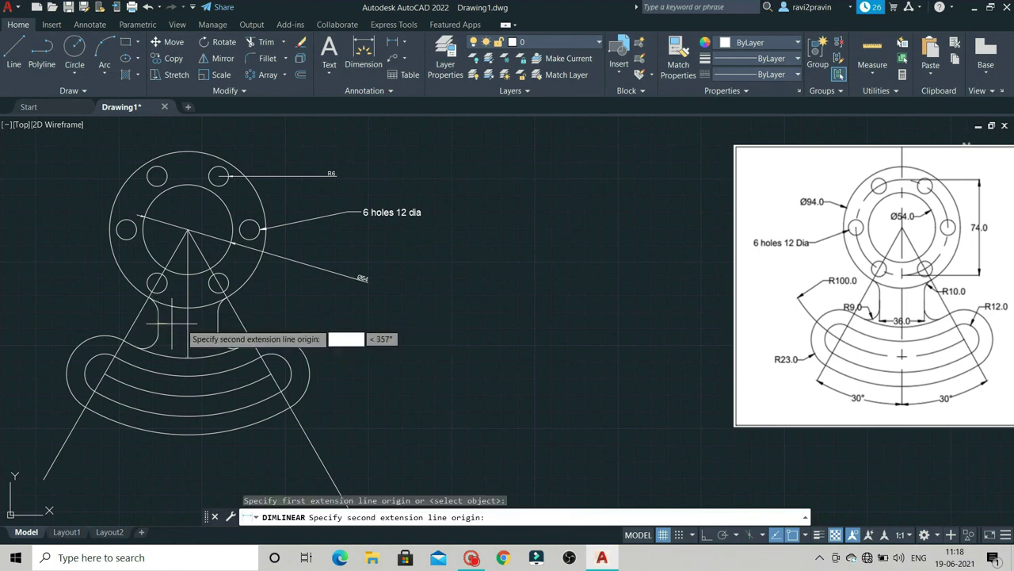
{"action": "left_click", "coordinate": [221, 322]}
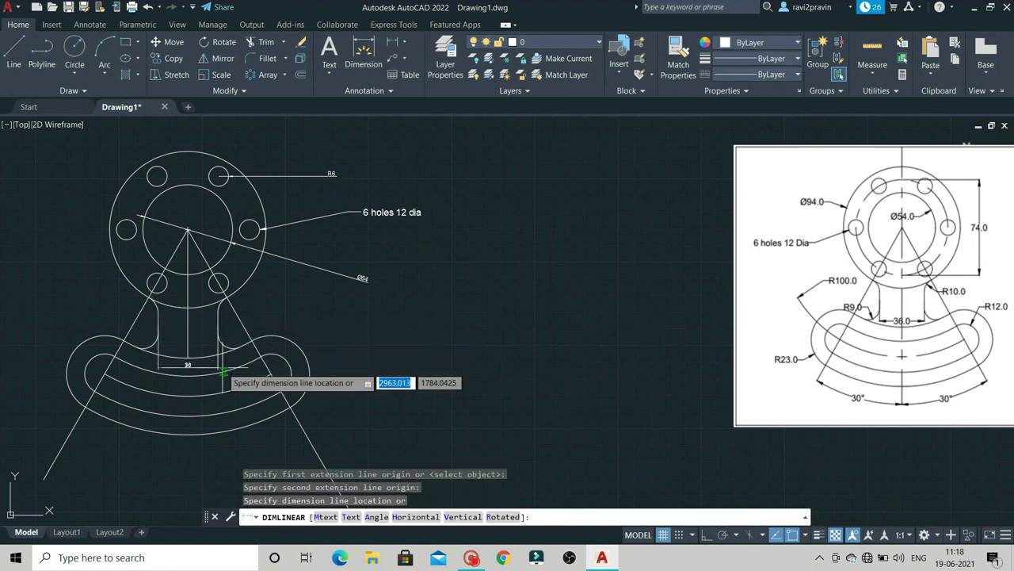
{"action": "left_click", "coordinate": [222, 369]}
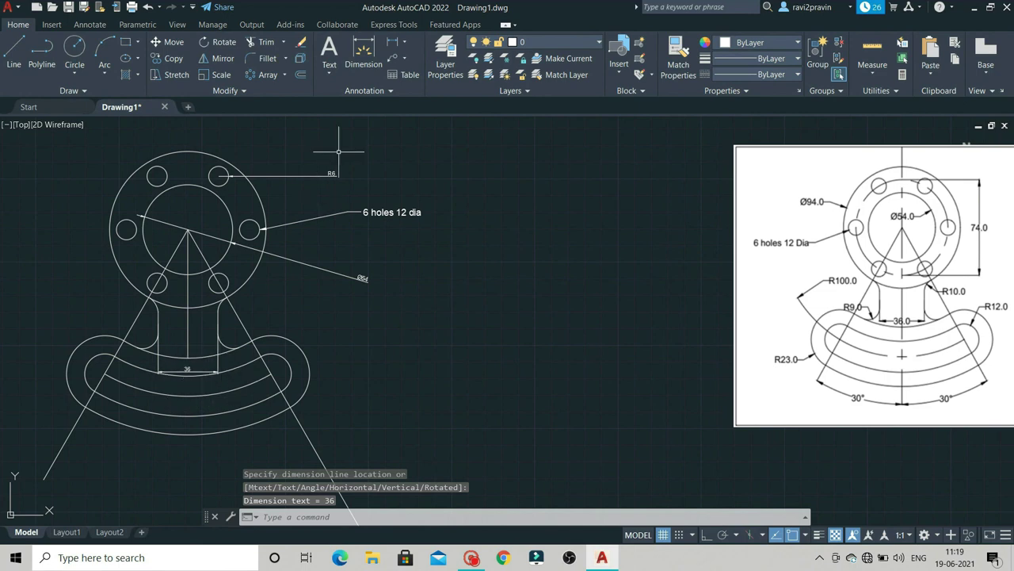
- Add a 30° angular dimension between the sloping lines at lower left
{"action": "left_click", "coordinate": [405, 46]}
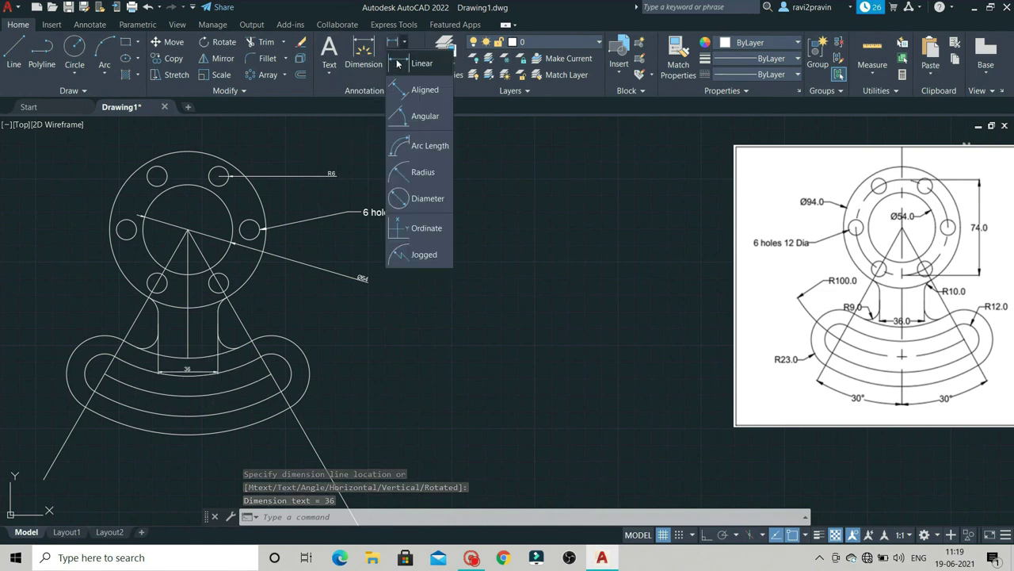
{"action": "left_click", "coordinate": [423, 119]}
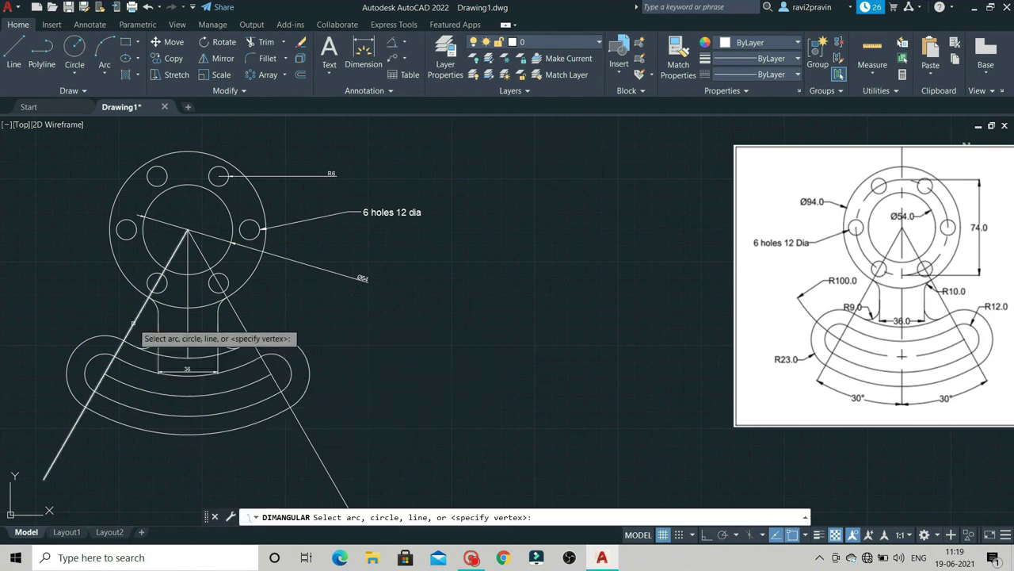
{"action": "left_click", "coordinate": [128, 337]}
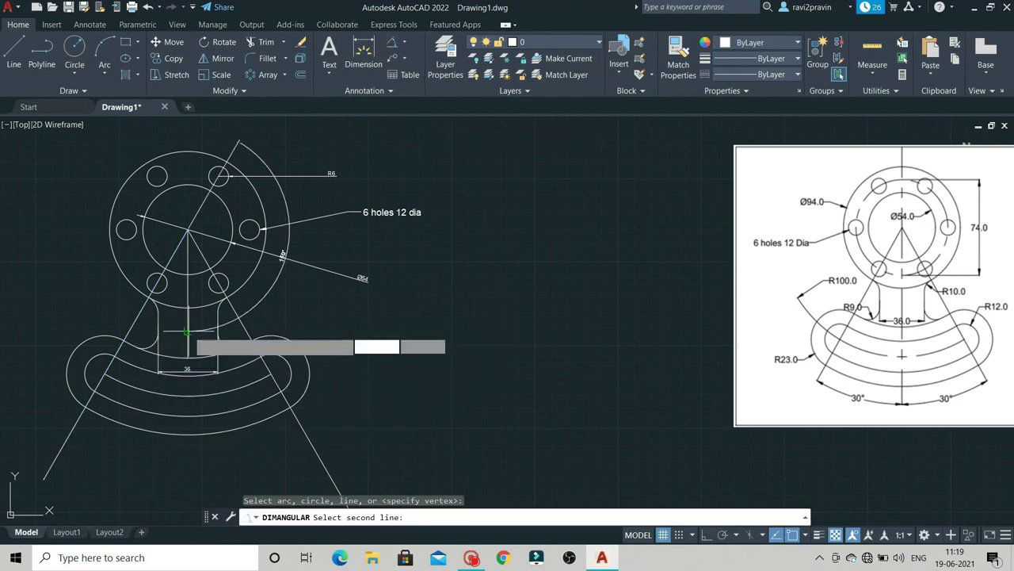
{"action": "left_click", "coordinate": [237, 317]}
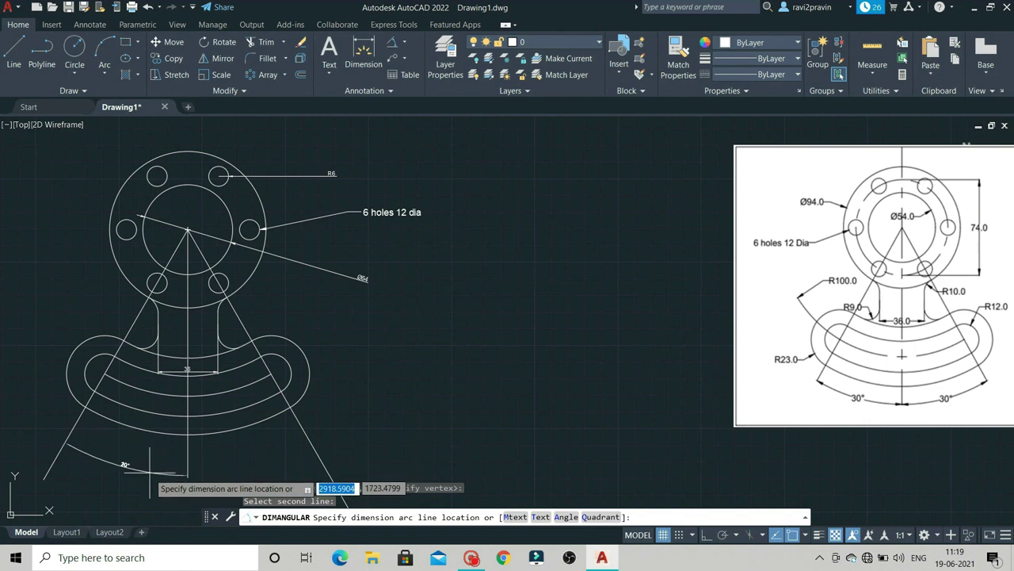
{"action": "left_click", "coordinate": [145, 479]}
{"action": "scroll", "coordinate": [143, 489], "scroll_direction": "up", "scroll_amount": 4}
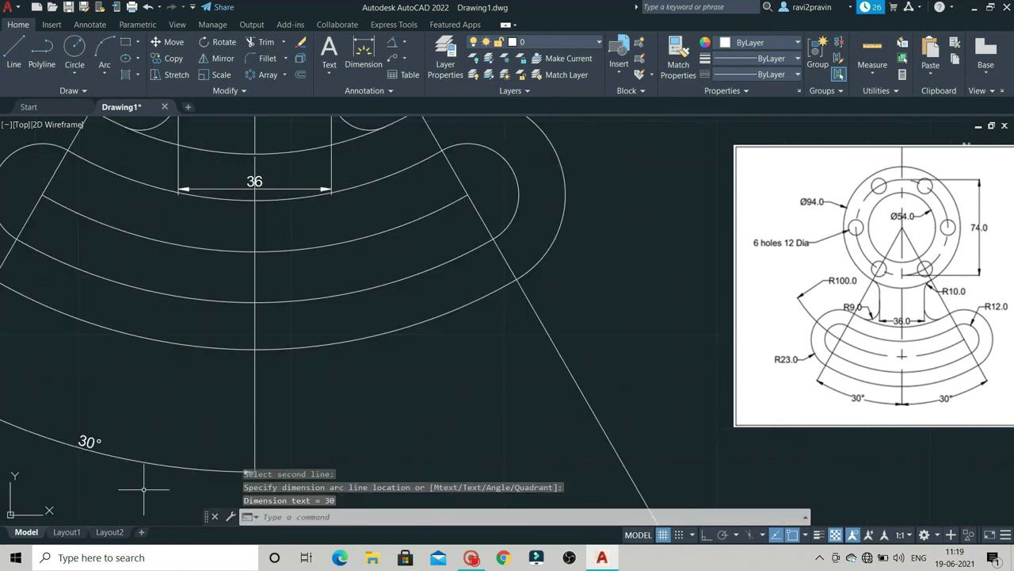
{"action": "scroll", "coordinate": [143, 489], "scroll_direction": "down", "scroll_amount": 5}
{"action": "scroll", "coordinate": [250, 426], "scroll_direction": "up", "scroll_amount": 2}
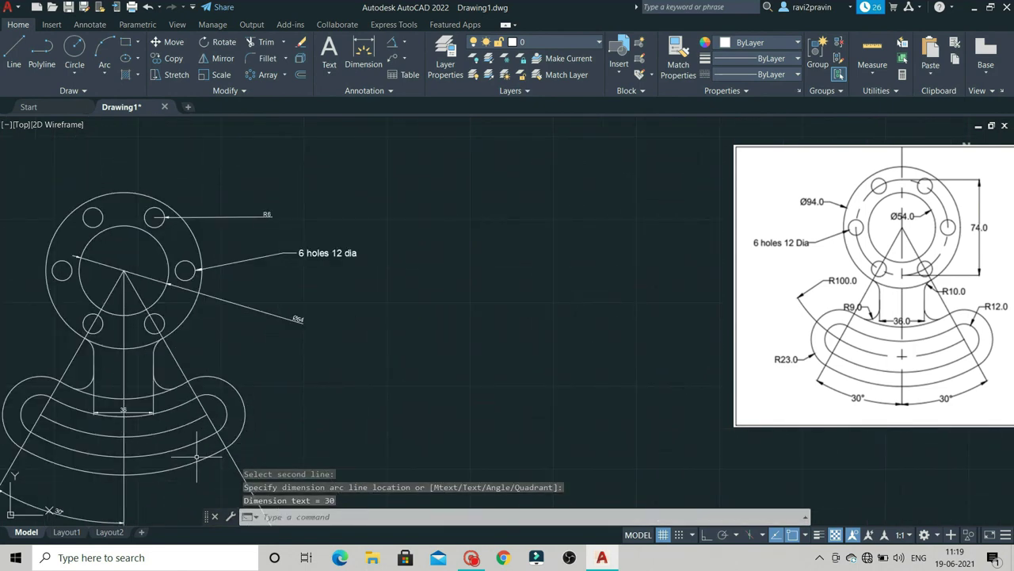
{"action": "scroll", "coordinate": [196, 456], "scroll_direction": "down", "scroll_amount": 3}
{"action": "scroll", "coordinate": [178, 487], "scroll_direction": "up", "scroll_amount": 2}
{"action": "scroll", "coordinate": [181, 497], "scroll_direction": "up", "scroll_amount": 1}
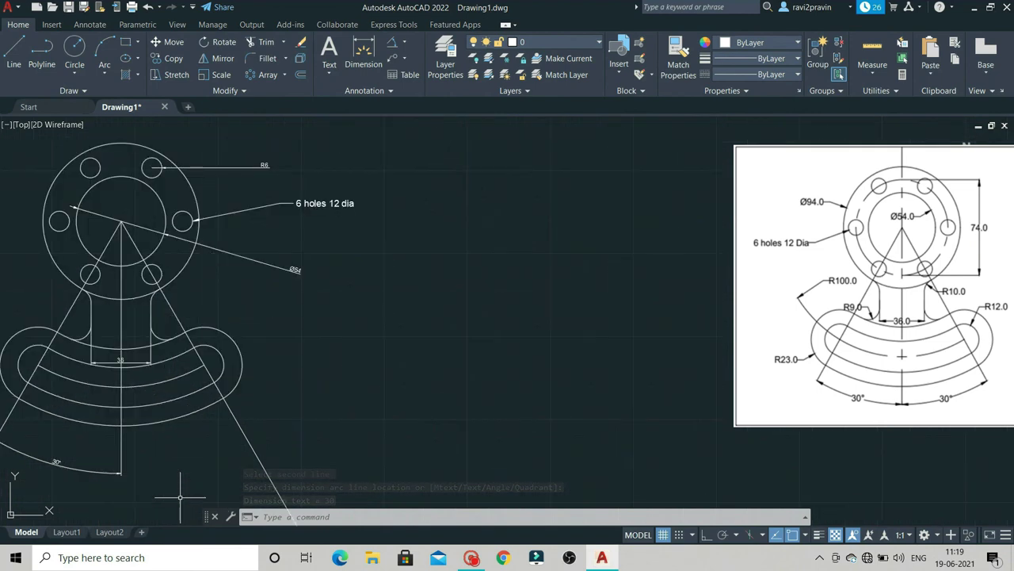
{"action": "scroll", "coordinate": [181, 497], "scroll_direction": "down", "scroll_amount": 2}
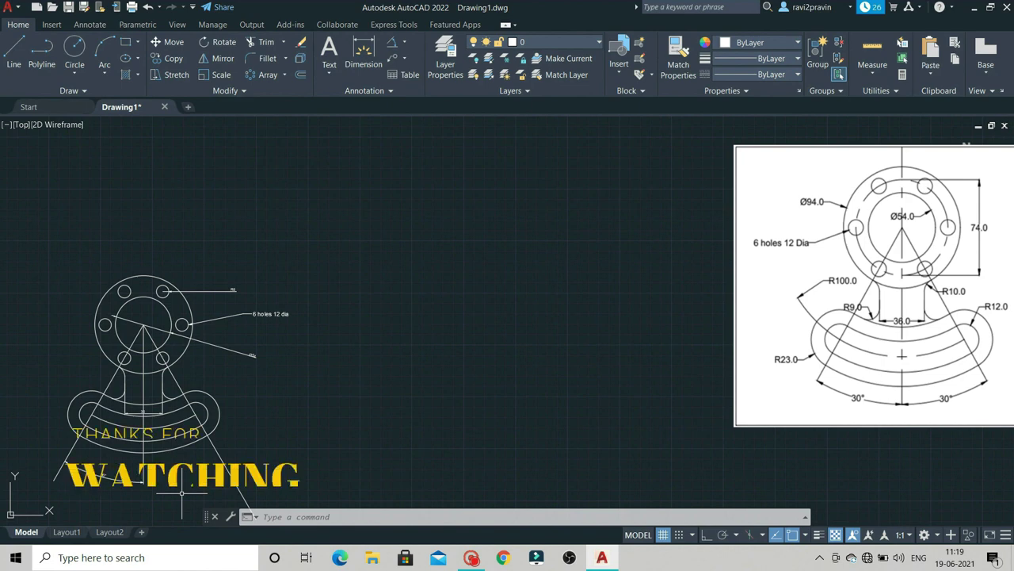
{"action": "scroll", "coordinate": [181, 493], "scroll_direction": "down", "scroll_amount": 2}
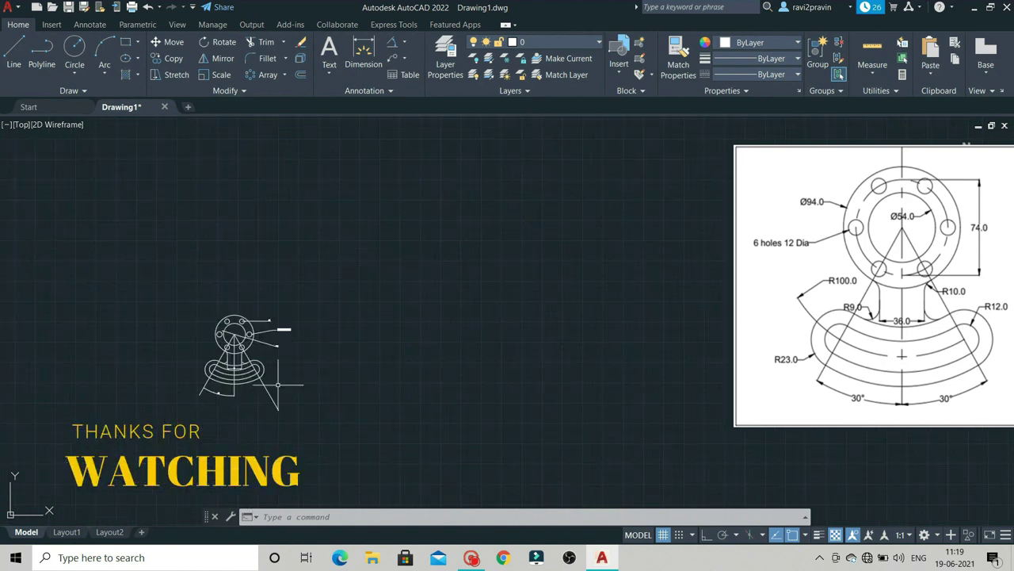